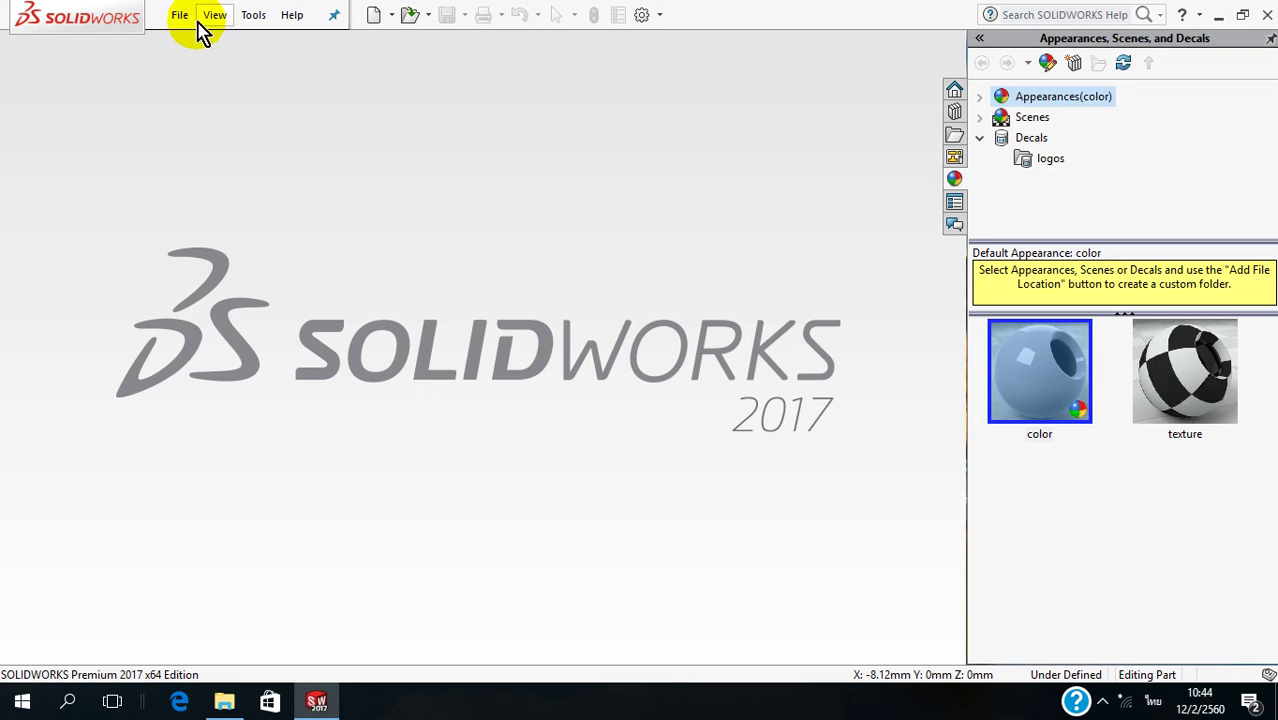
# Step: Create a new blank Part document and select the Front Plane
pyautogui.click(183, 18)
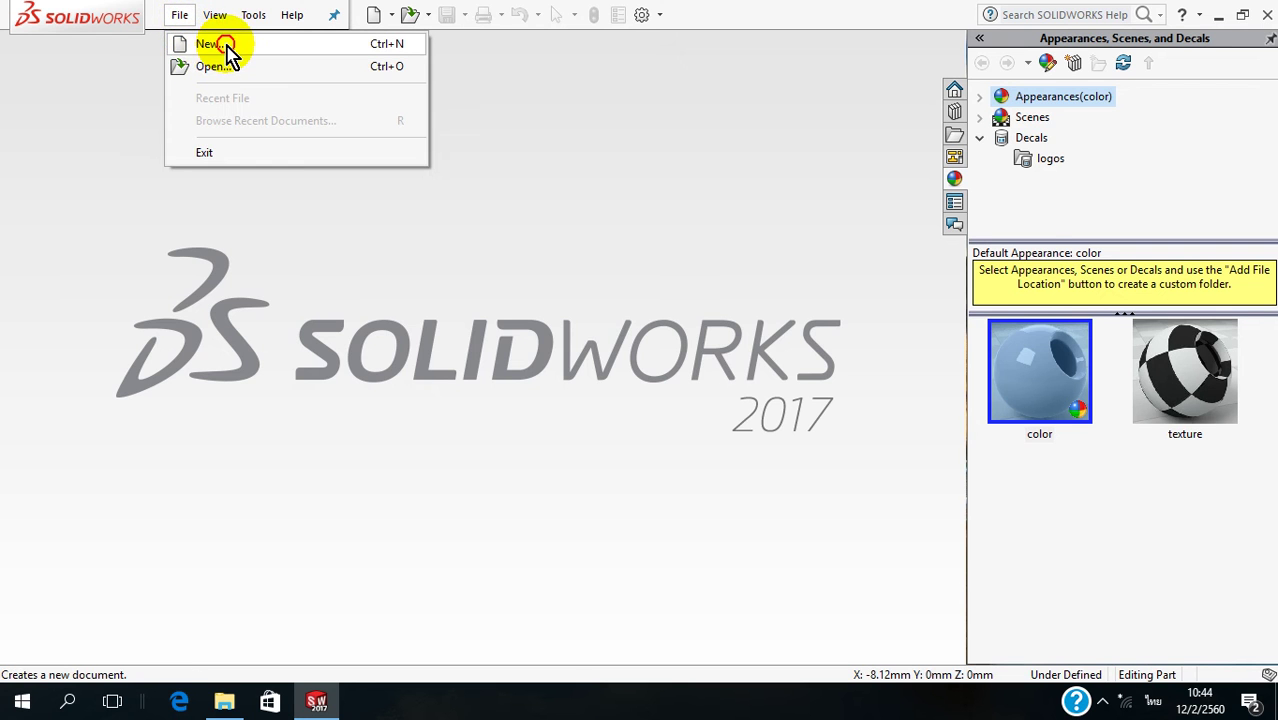
pyautogui.click(215, 45)
pyautogui.click(475, 290)
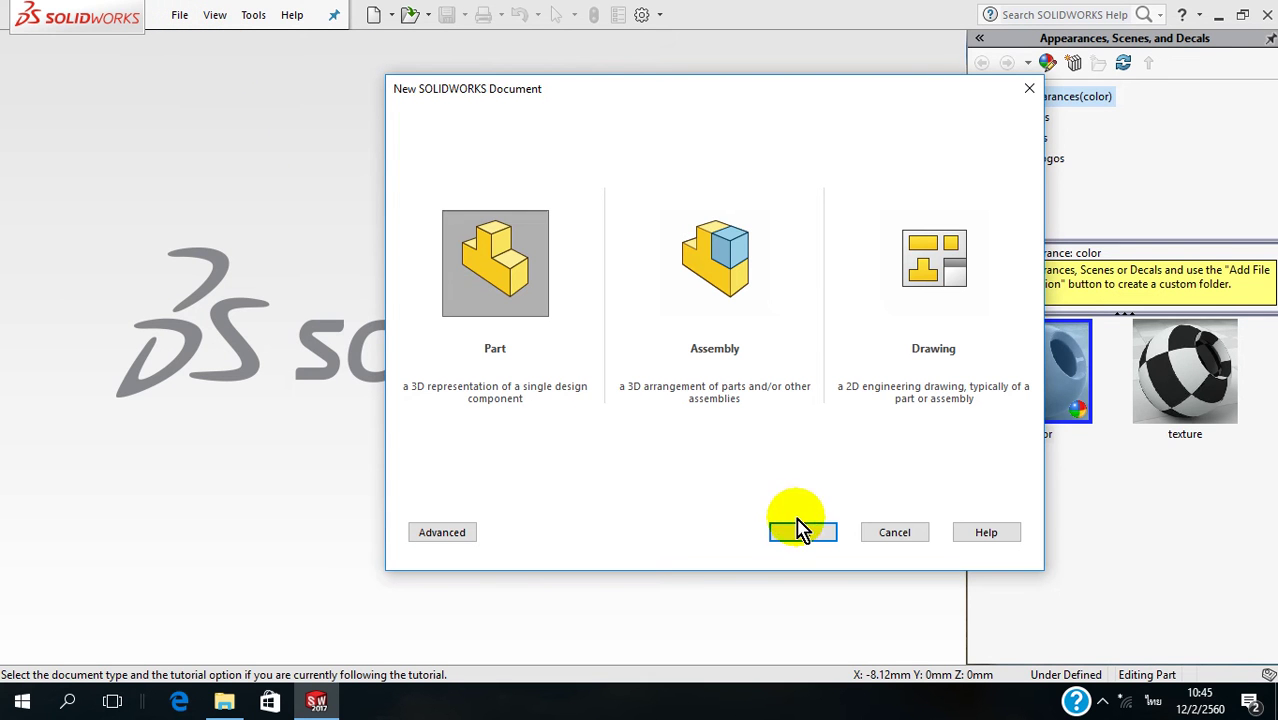
pyautogui.click(800, 532)
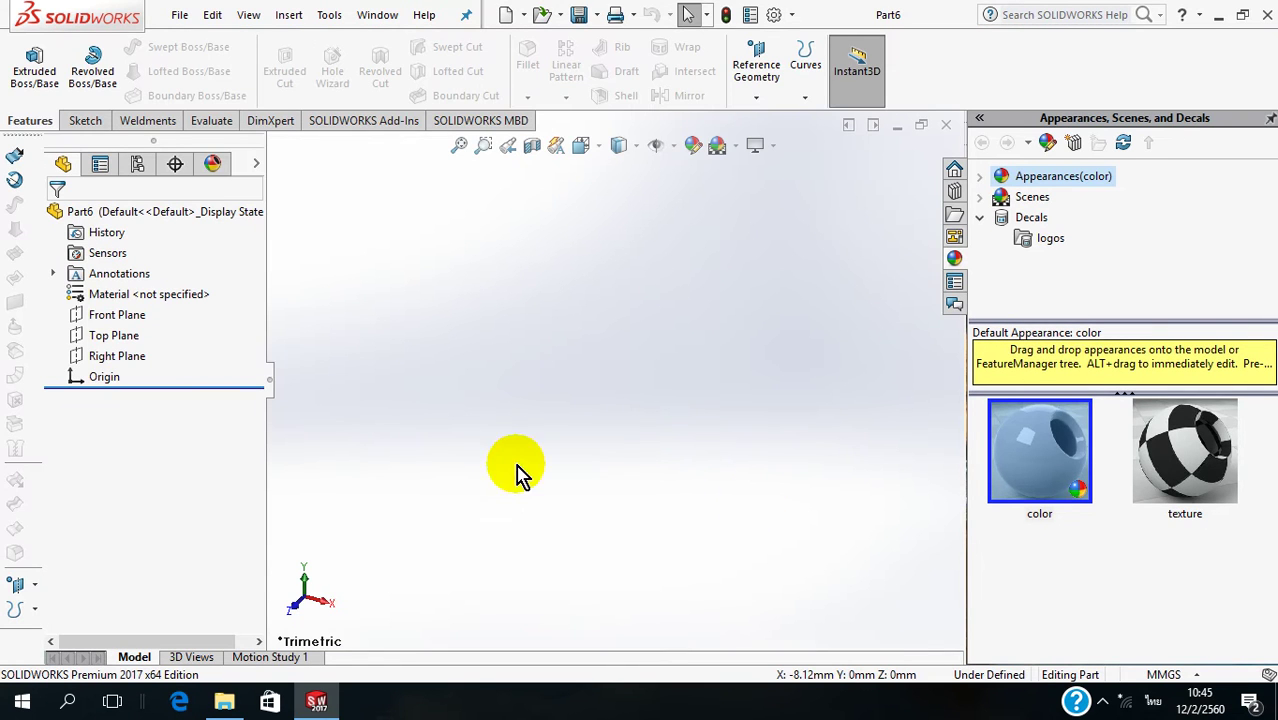
pyautogui.click(82, 318)
# Step: Sketch a horizontal line across the origin on the Front Plane
pyautogui.click(95, 289)
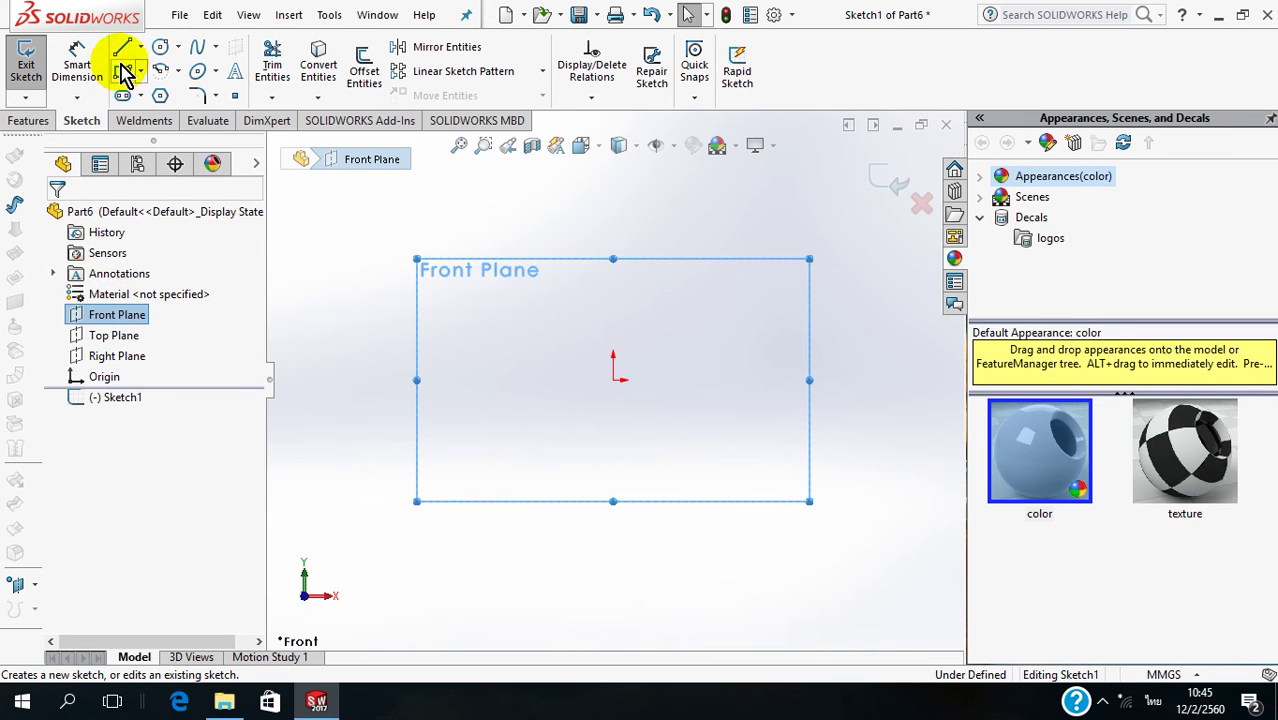
pyautogui.click(122, 50)
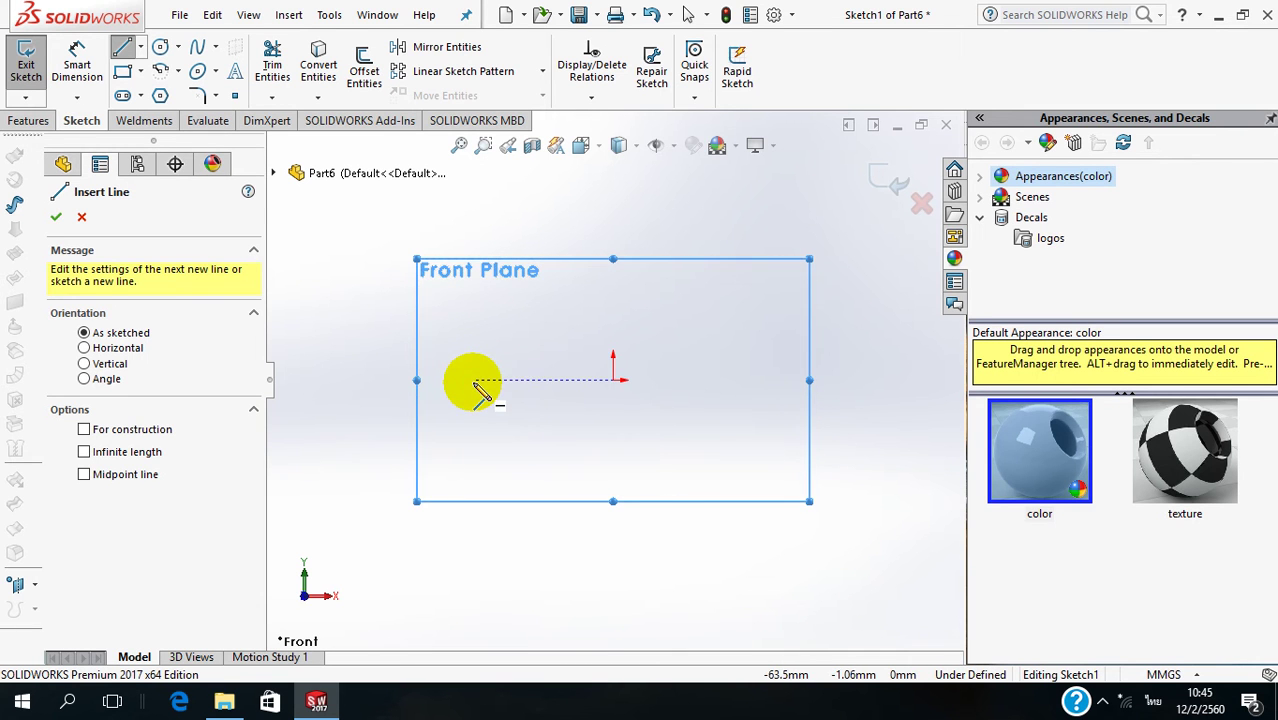
pyautogui.click(474, 380)
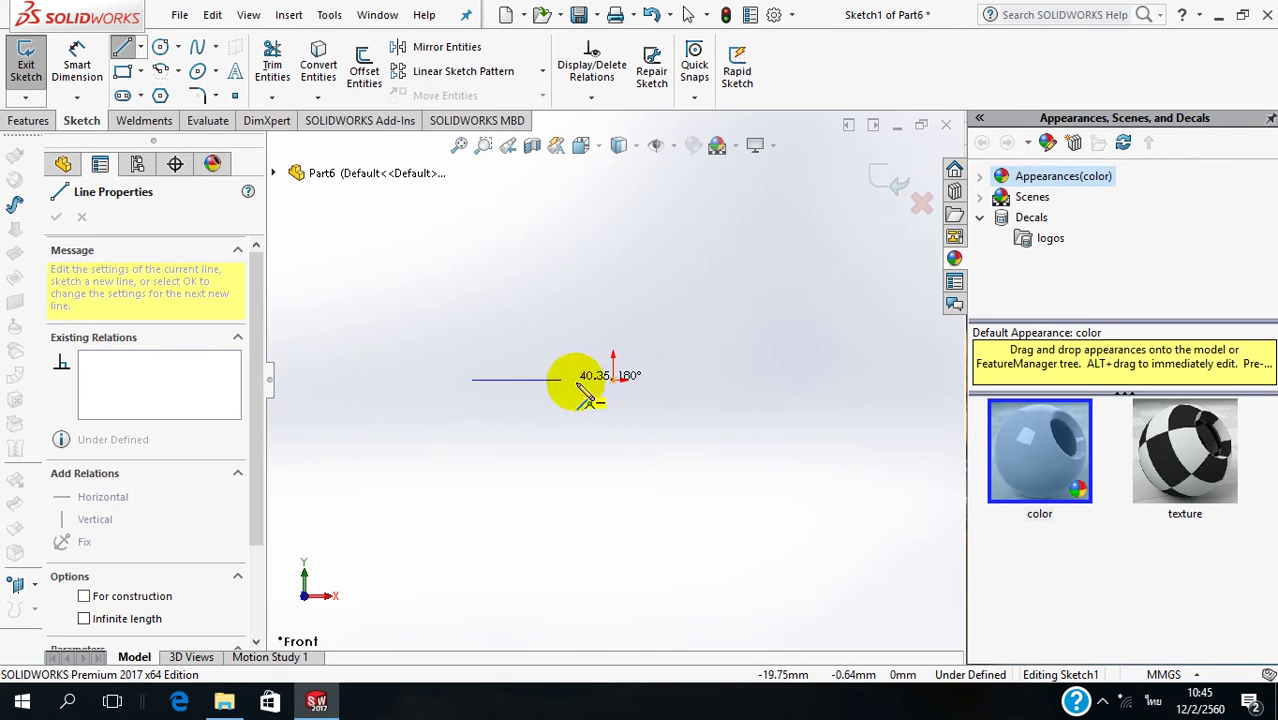
pyautogui.click(836, 380)
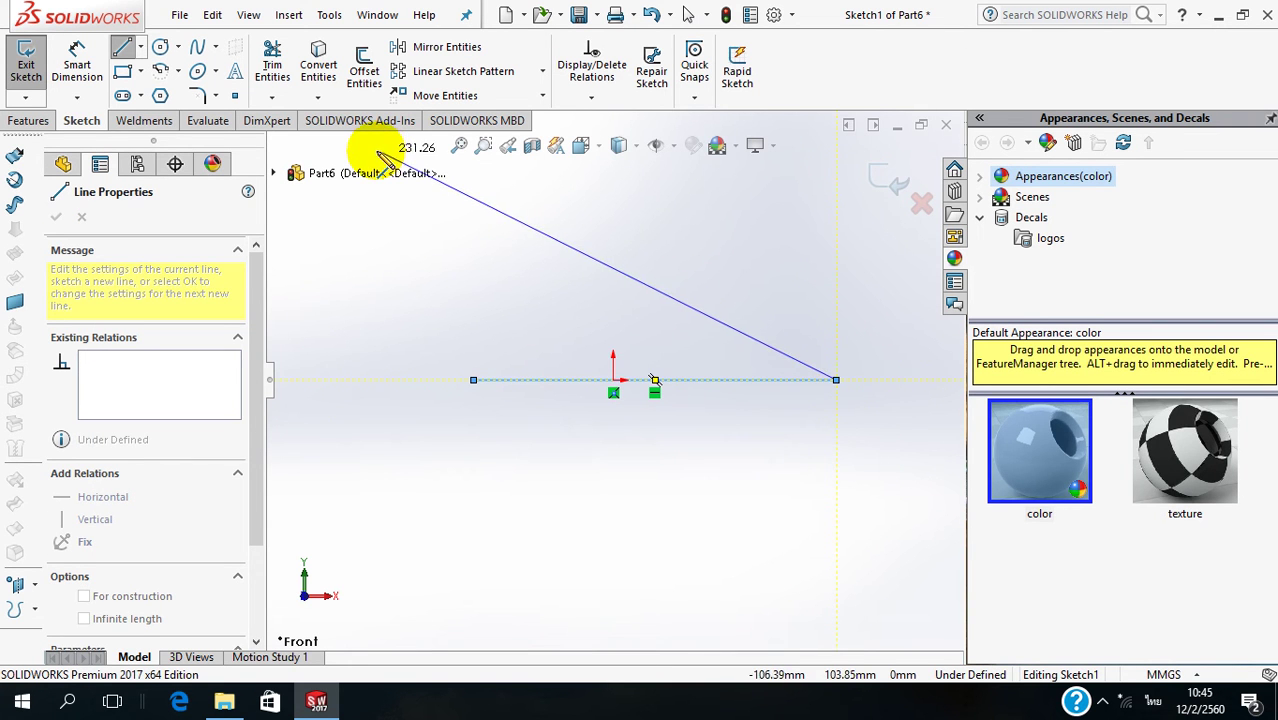
# Step: Make the line's midpoint coincident with the origin
pyautogui.click(607, 99)
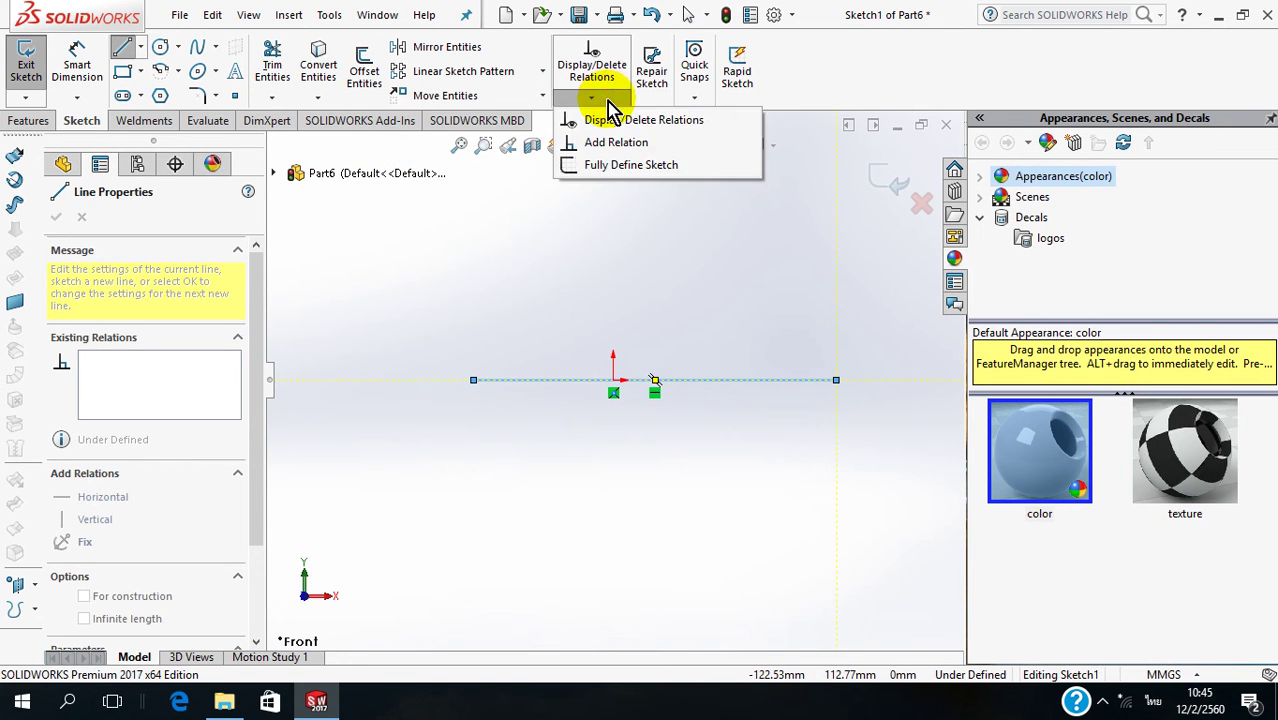
pyautogui.click(650, 145)
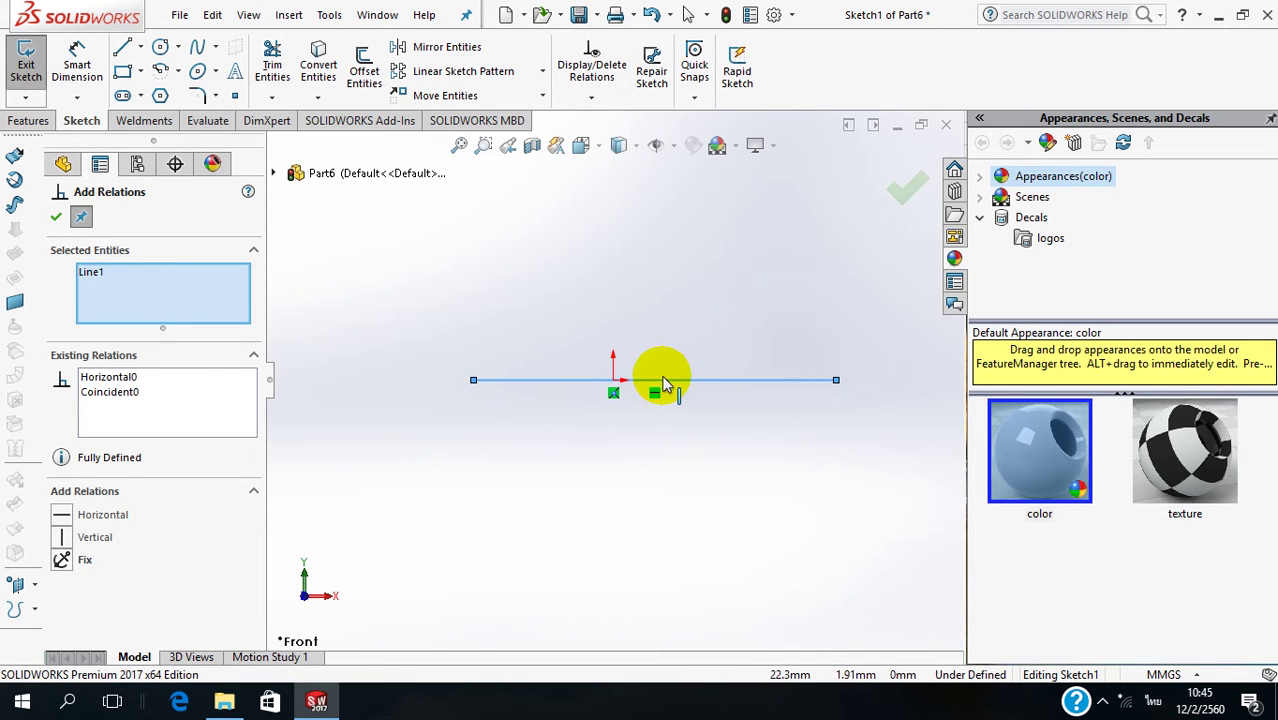
pyautogui.rightClick(222, 295)
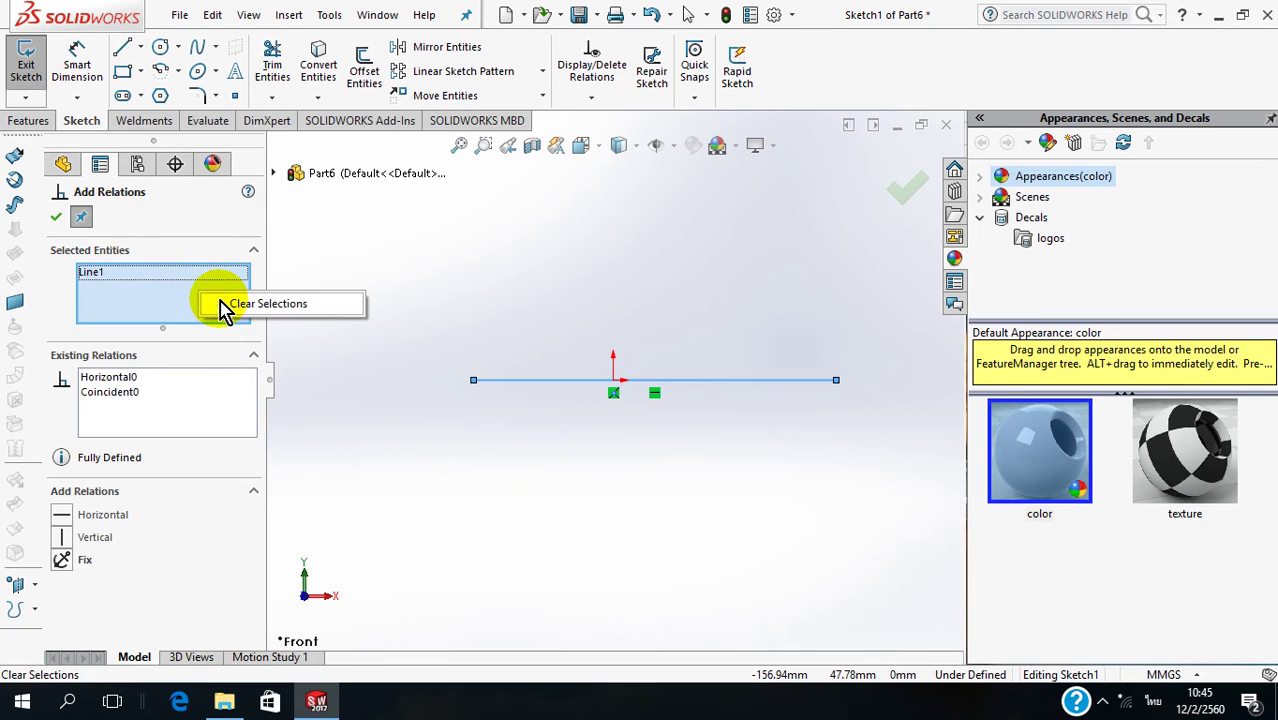
pyautogui.click(224, 304)
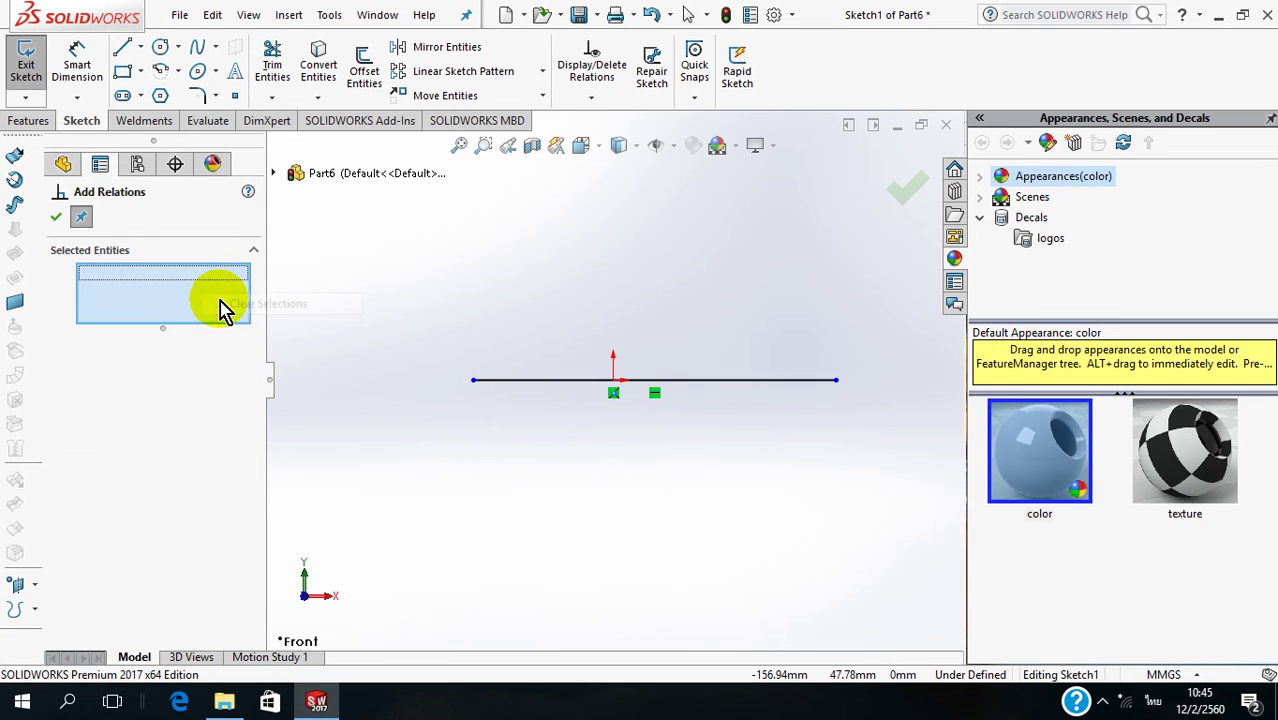
pyautogui.click(654, 381)
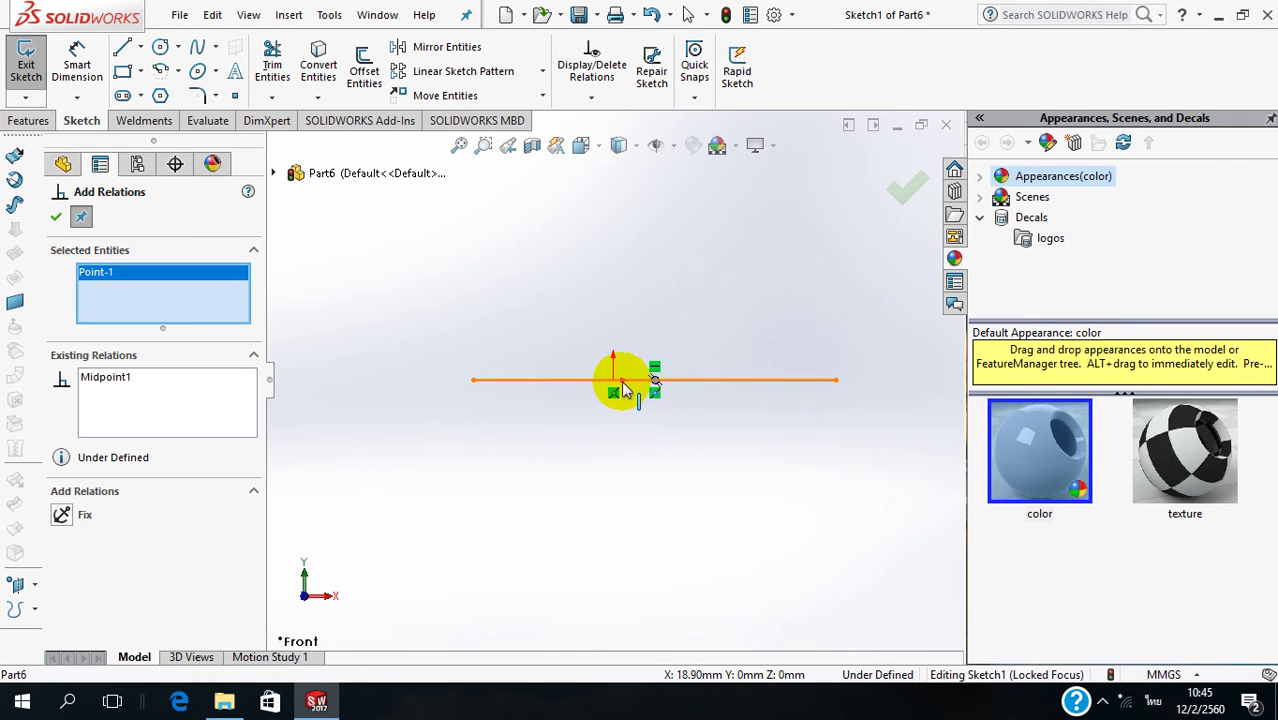
pyautogui.click(613, 383)
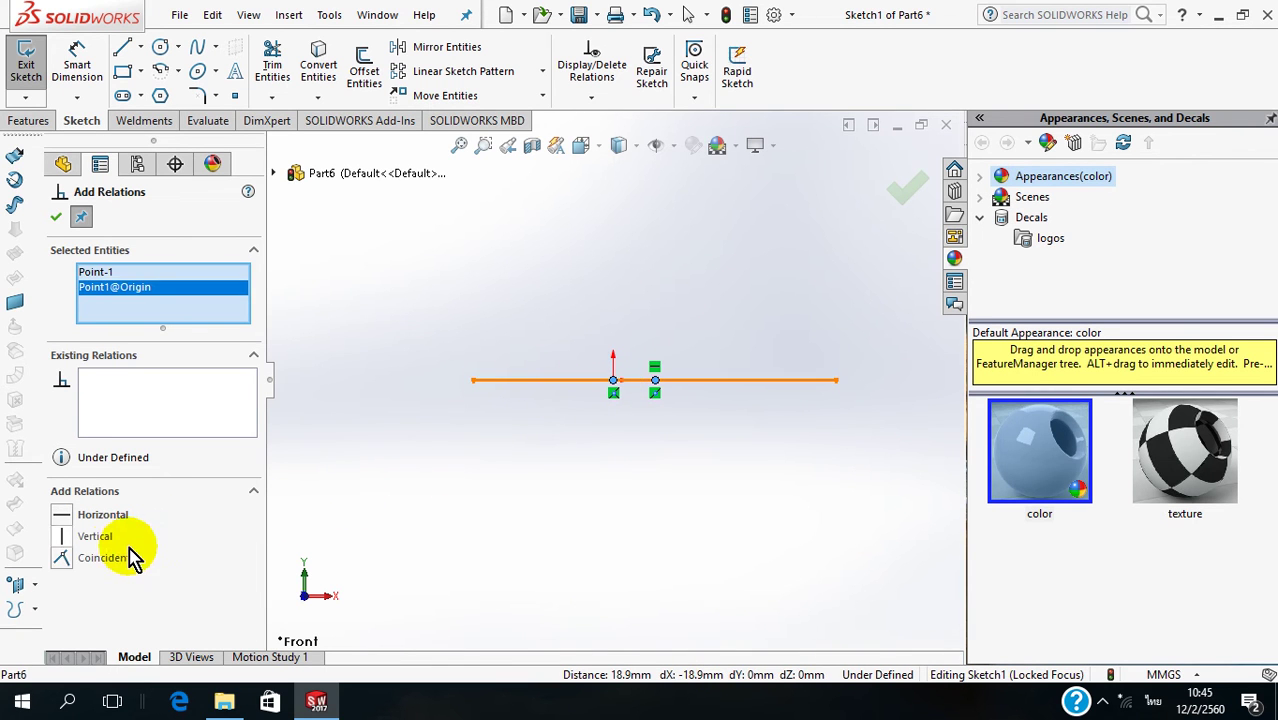
pyautogui.click(72, 562)
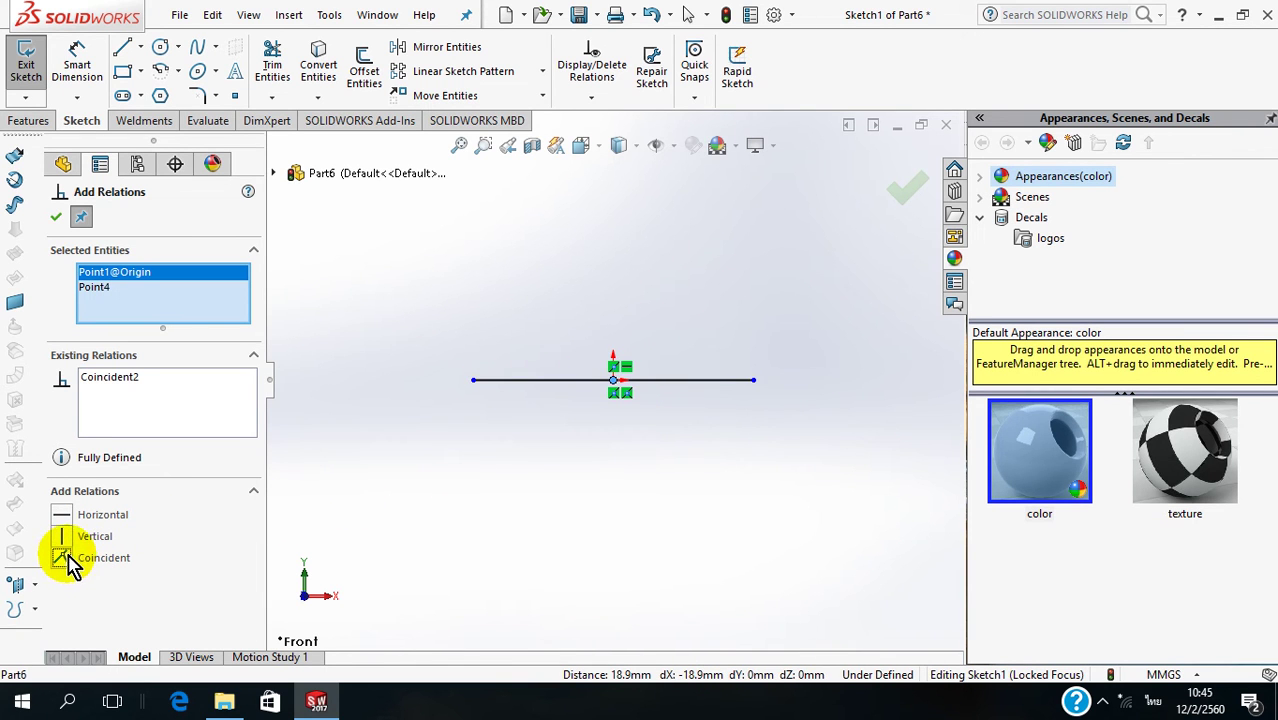
pyautogui.scroll(-1, 482, 405)
pyautogui.scroll(-1, 484, 405)
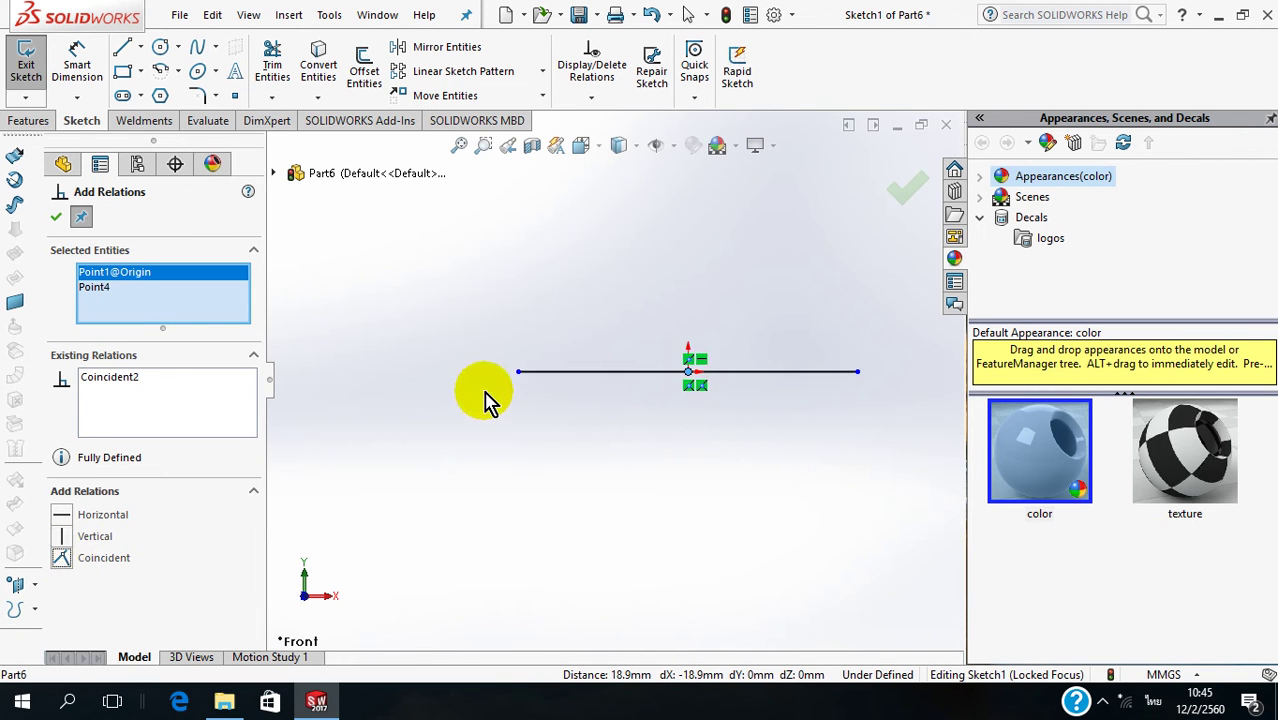
pyautogui.click(57, 219)
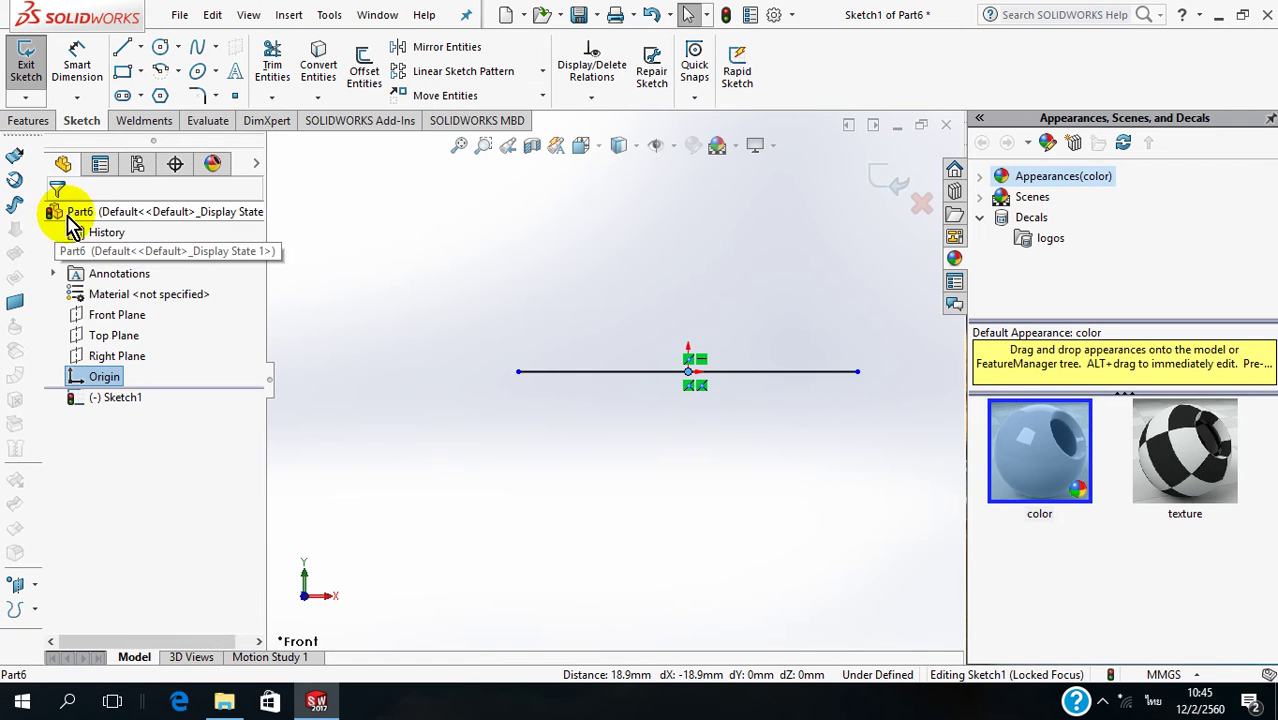
# Step: Draw a 180° centerpoint arc centred on the origin above the line
pyautogui.click(159, 72)
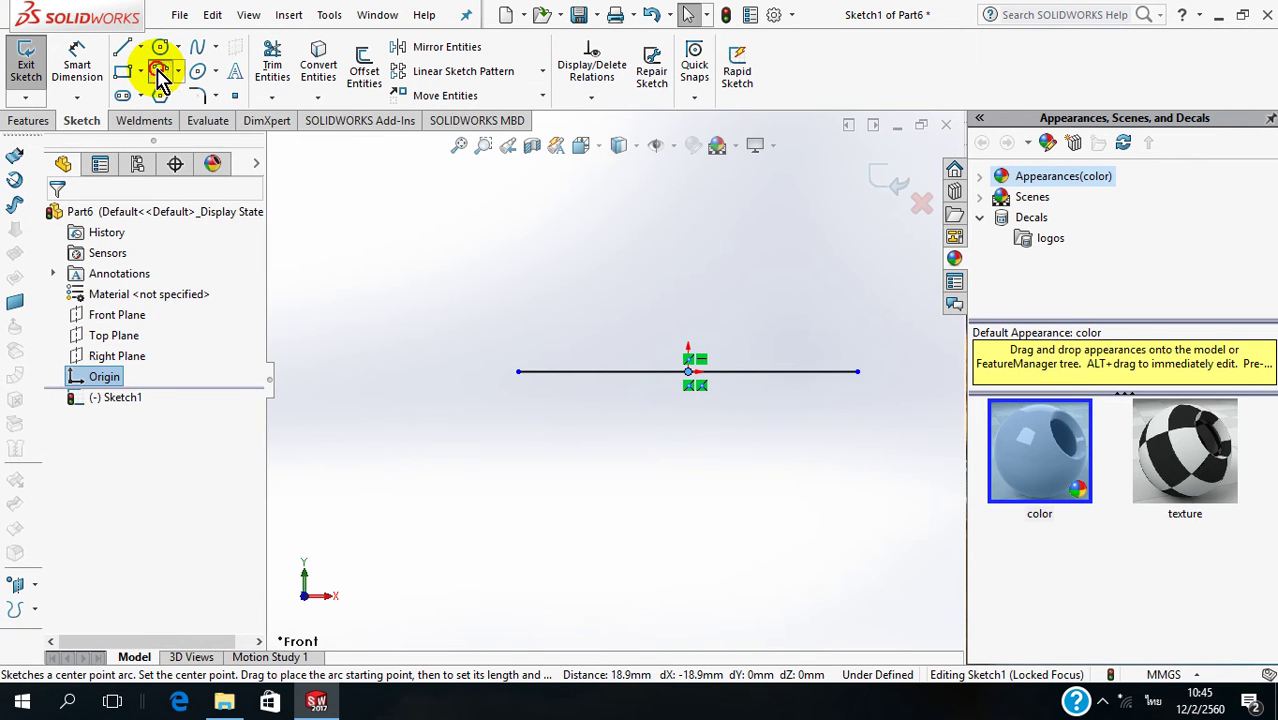
pyautogui.click(688, 372)
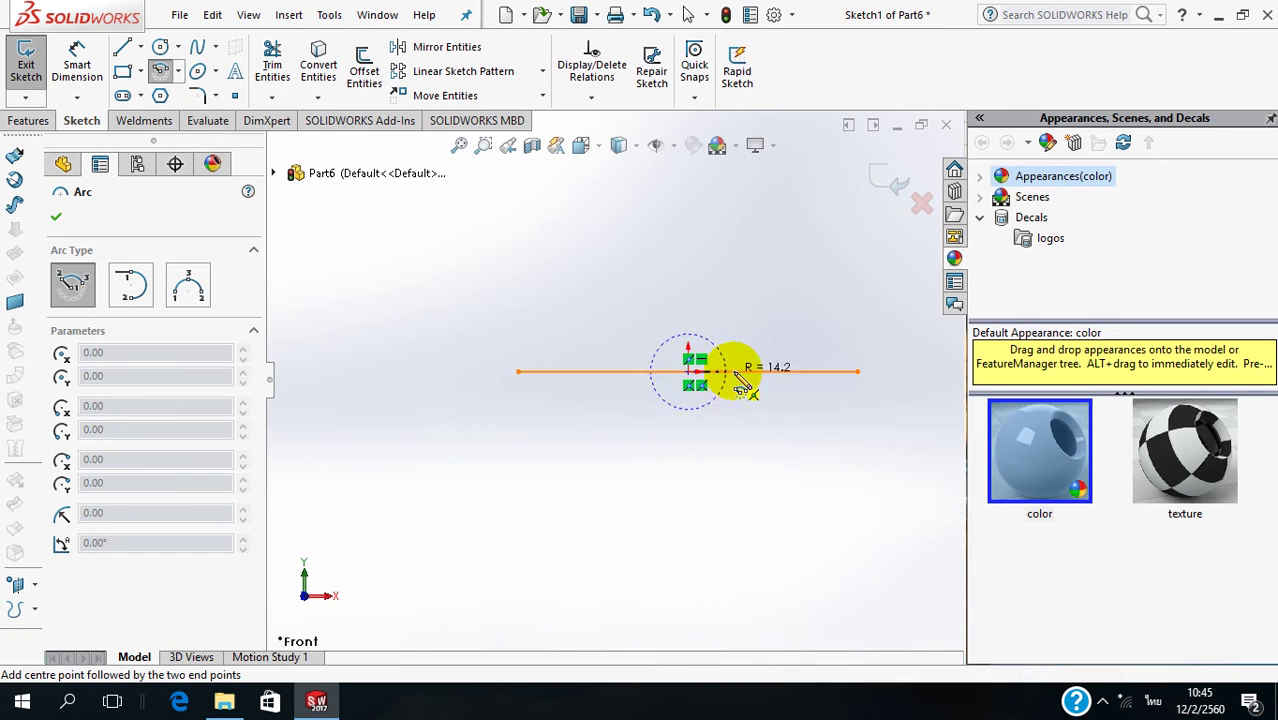
pyautogui.click(743, 372)
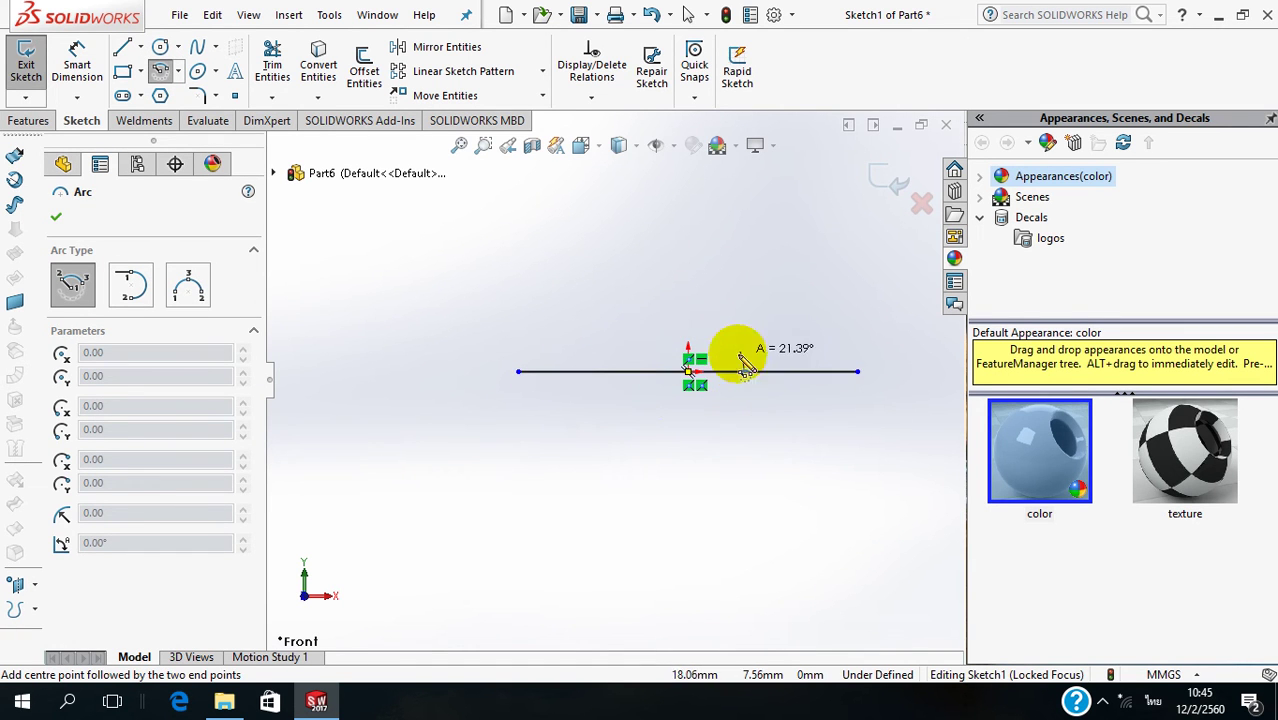
pyautogui.click(632, 372)
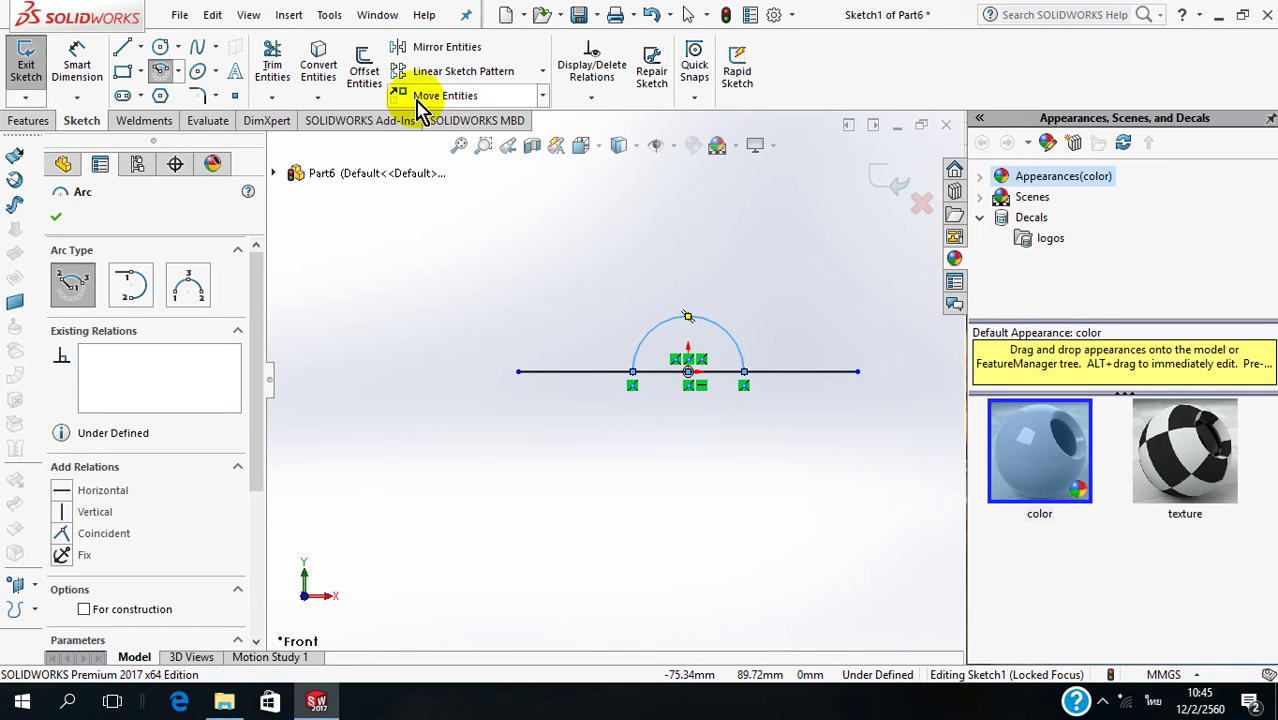
# Step: Power-trim away the line segment inside the arc
pyautogui.click(281, 66)
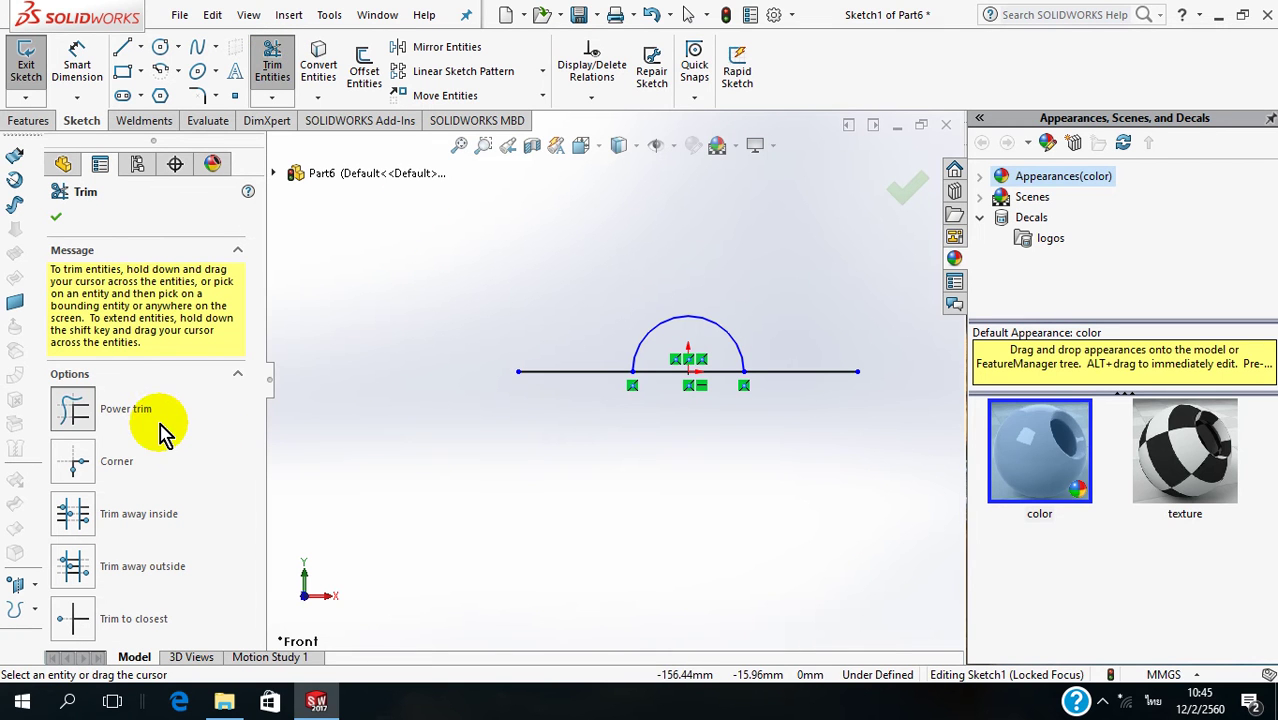
pyautogui.moveTo(650, 405); pyautogui.dragTo(661, 368)
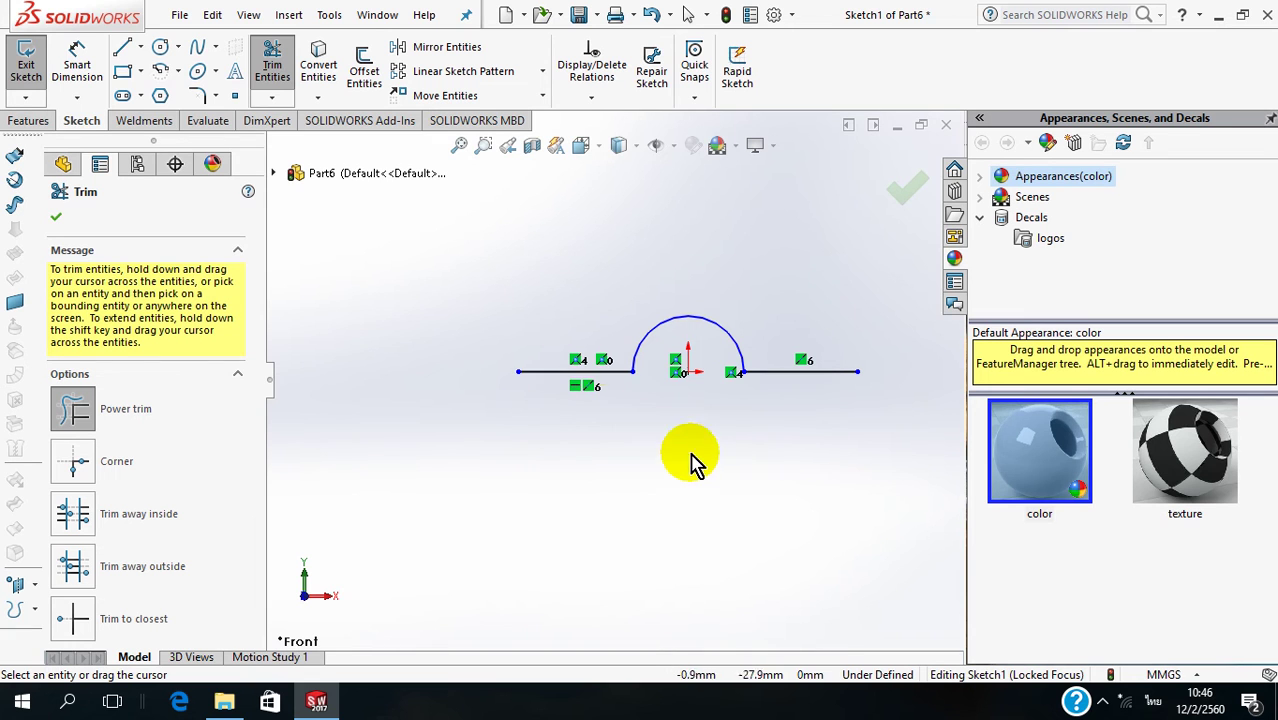
pyautogui.click(88, 60)
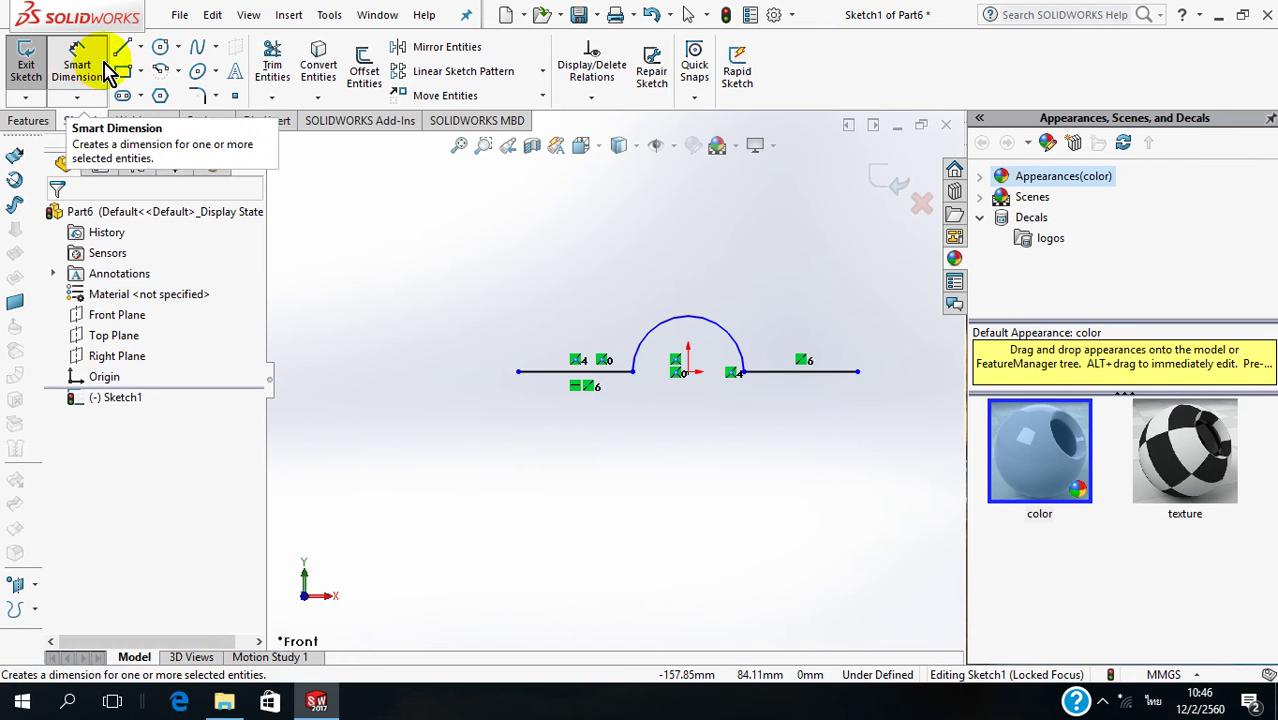
# Step: Dimension the arc radius to 10 mm and the origin-to-right-end distance to 50 mm
pyautogui.click(106, 68)
pyautogui.click(715, 325)
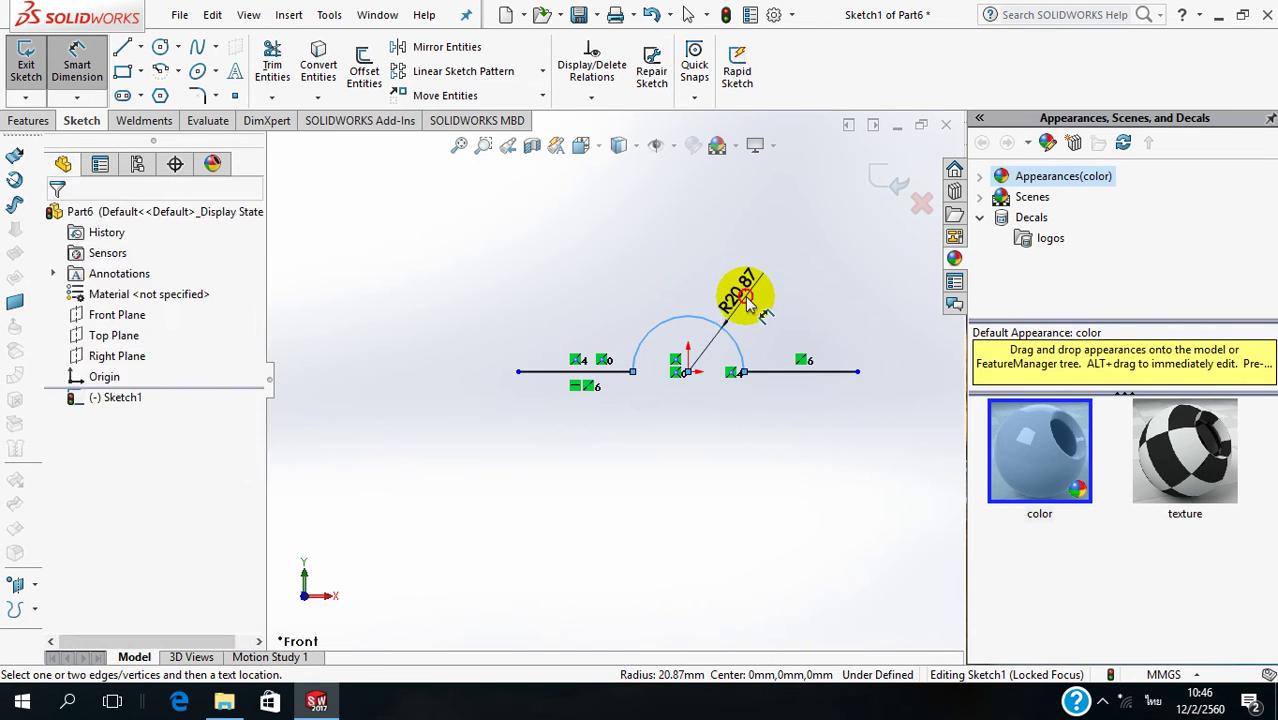
pyautogui.click(748, 312)
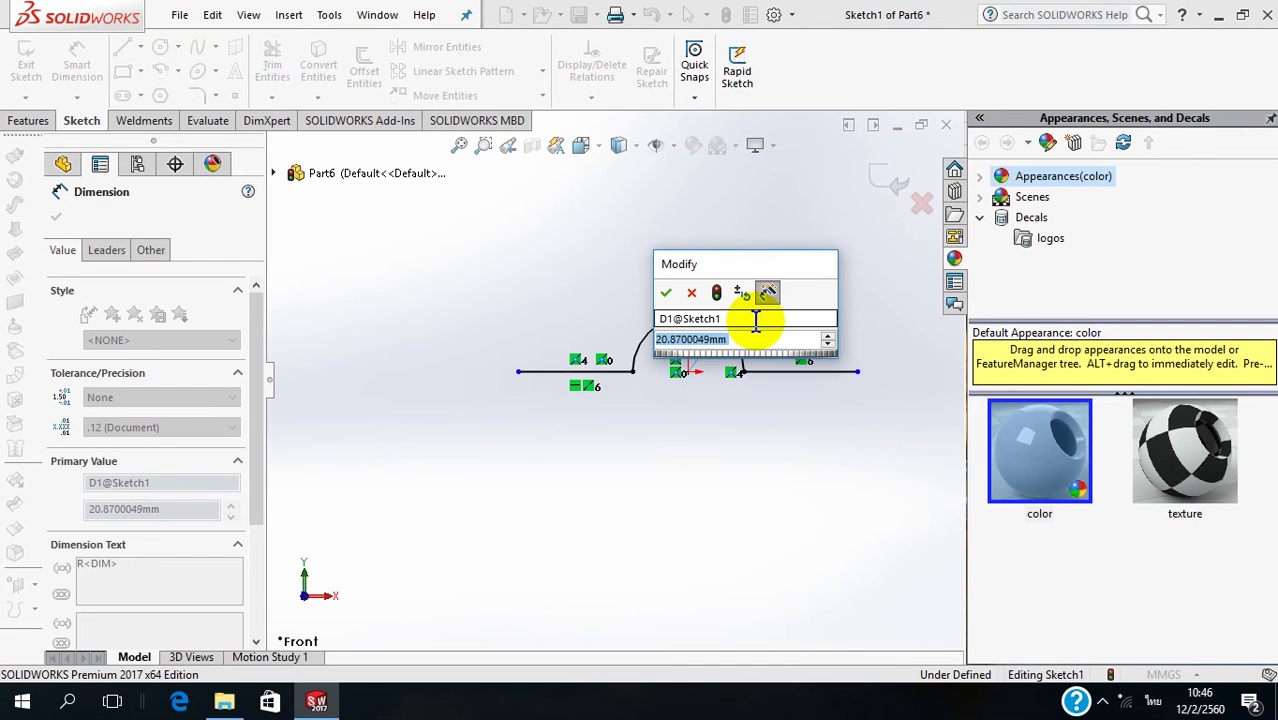
pyautogui.write('10')
pyautogui.press('Return')
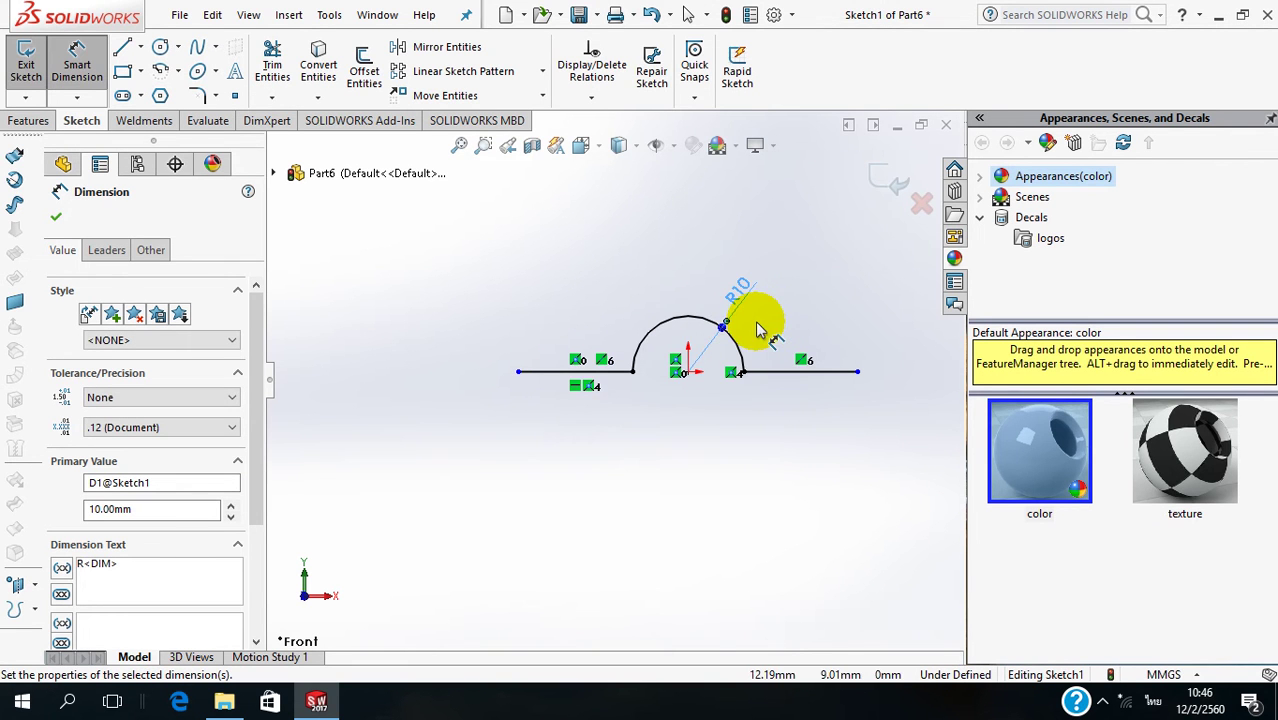
pyautogui.scroll(-2, 870, 285)
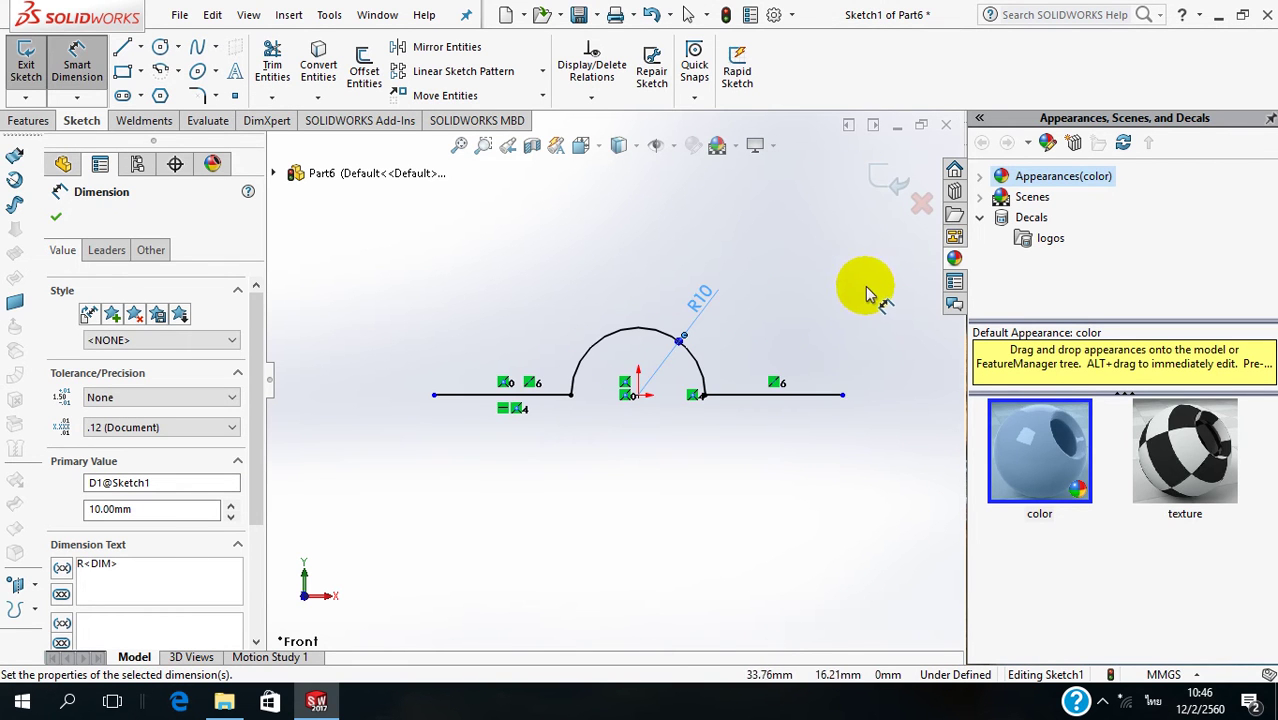
pyautogui.click(844, 397)
pyautogui.click(639, 397)
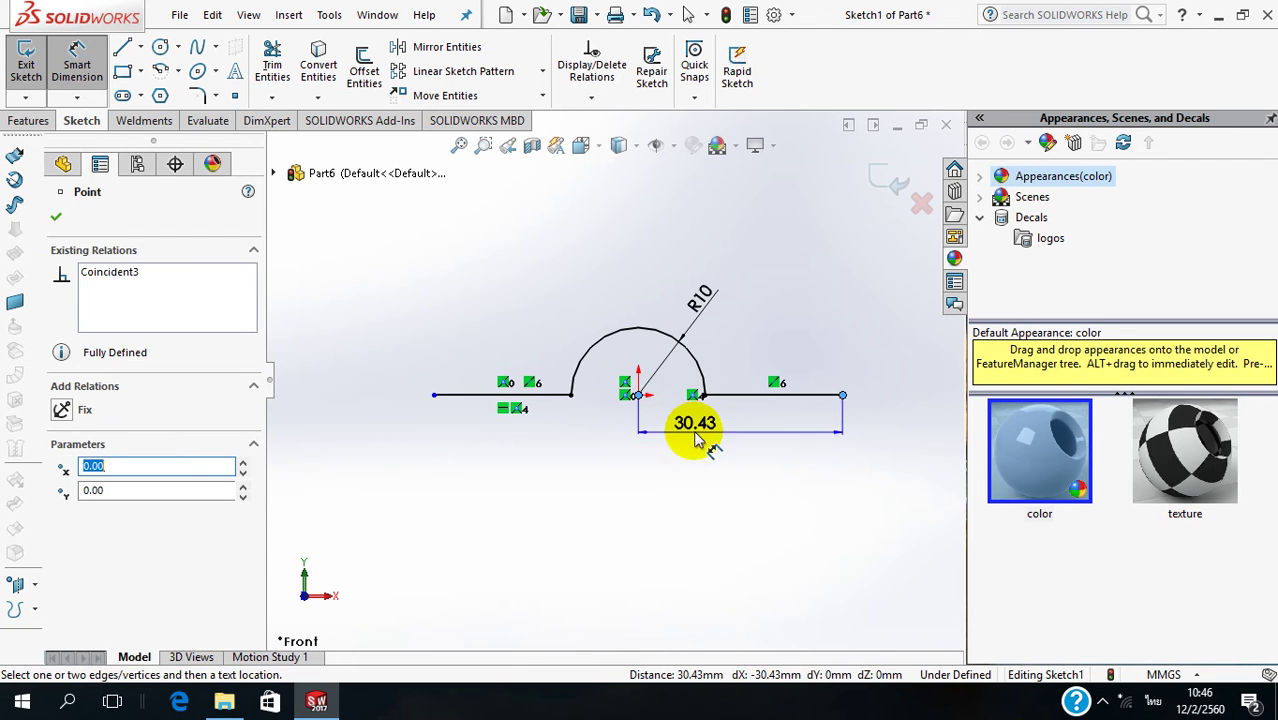
pyautogui.click(726, 466)
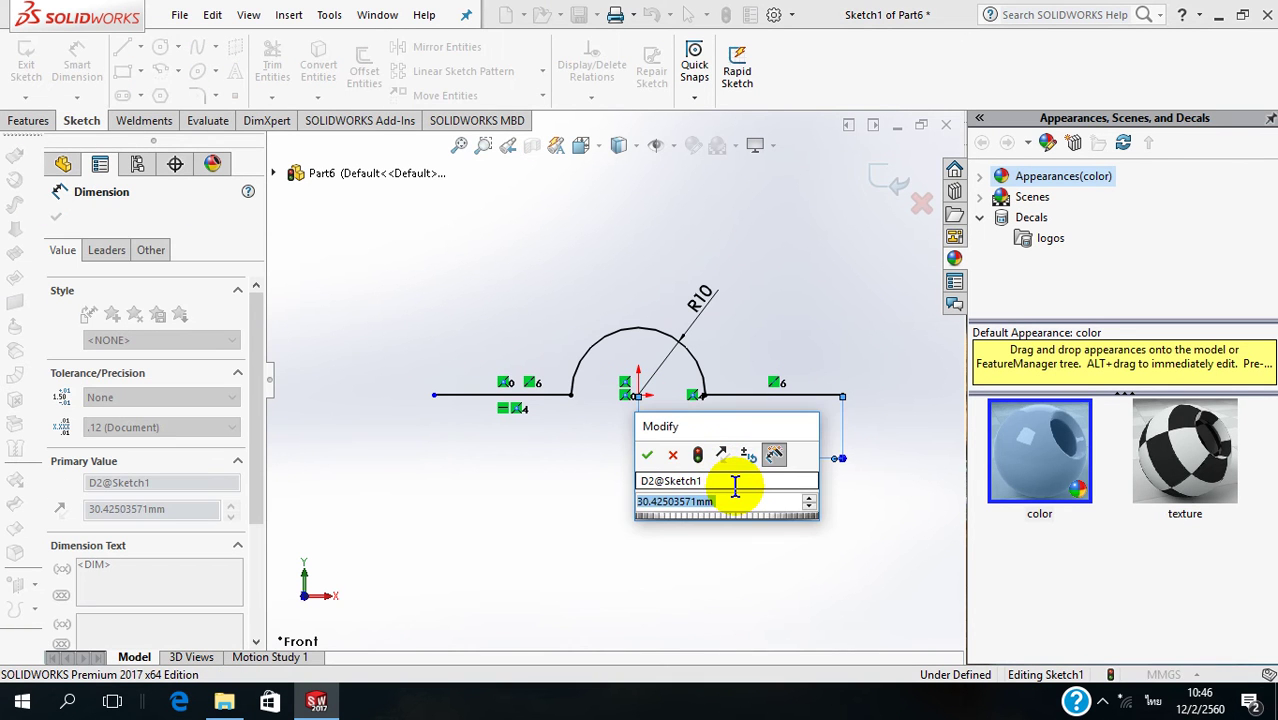
pyautogui.write('50')
pyautogui.press('Return')
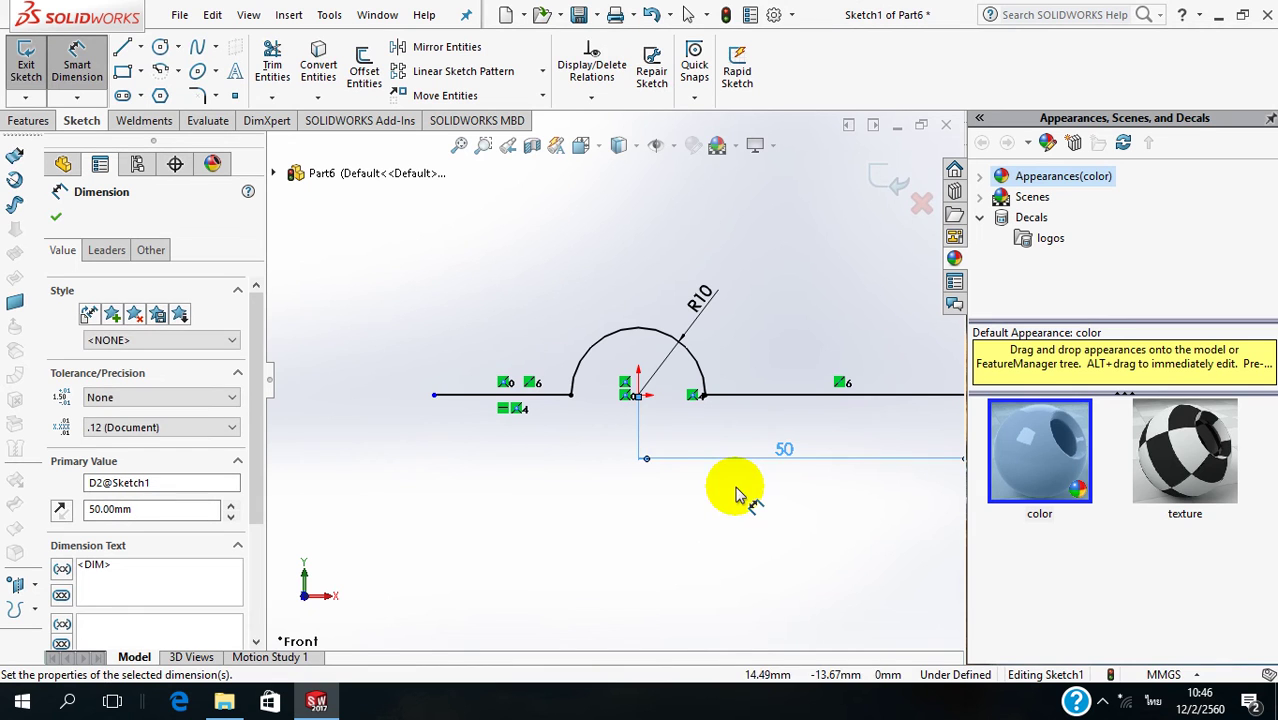
# Step: Dimension the overall line width end to end as 100 mm
pyautogui.scroll(1, 651, 437)
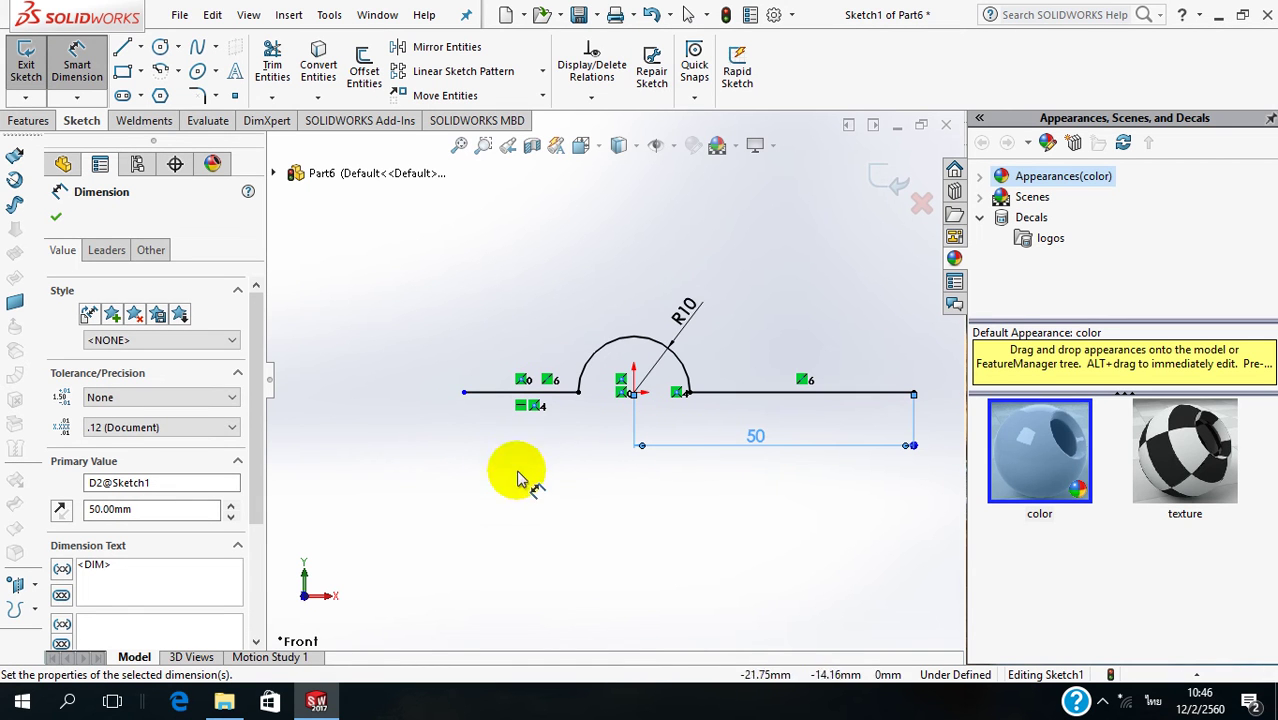
pyautogui.click(464, 394)
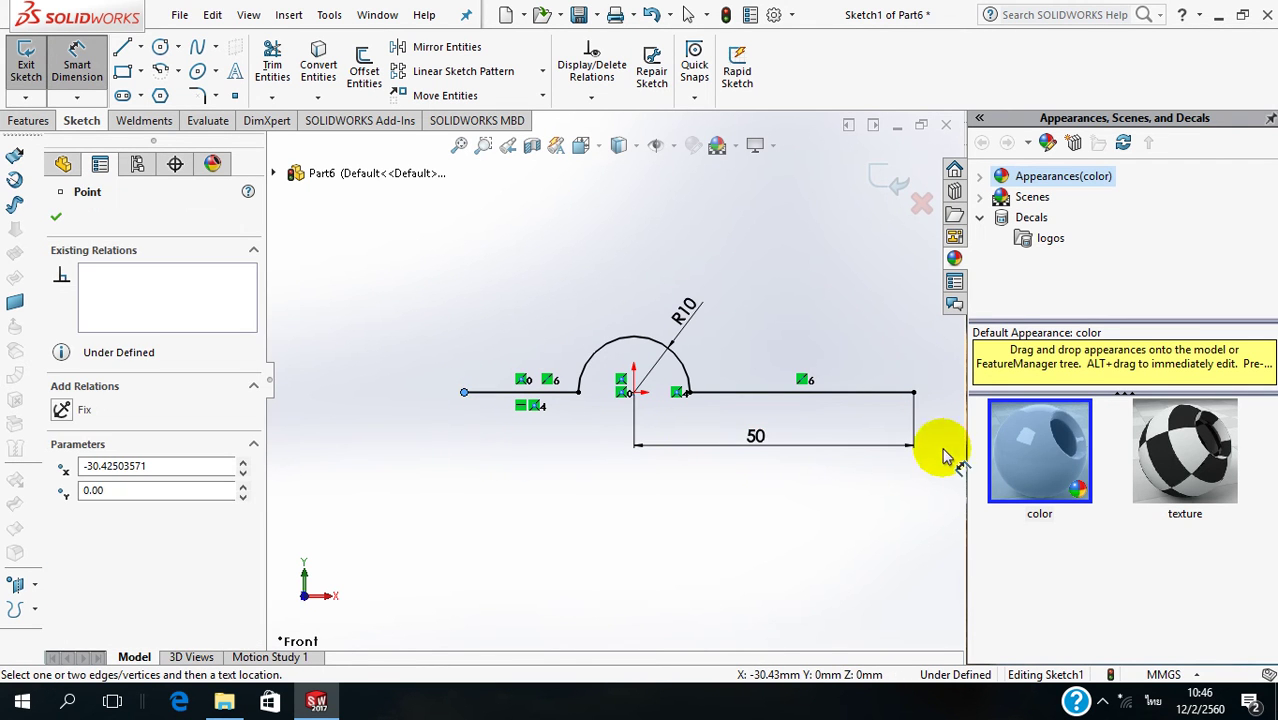
pyautogui.click(913, 393)
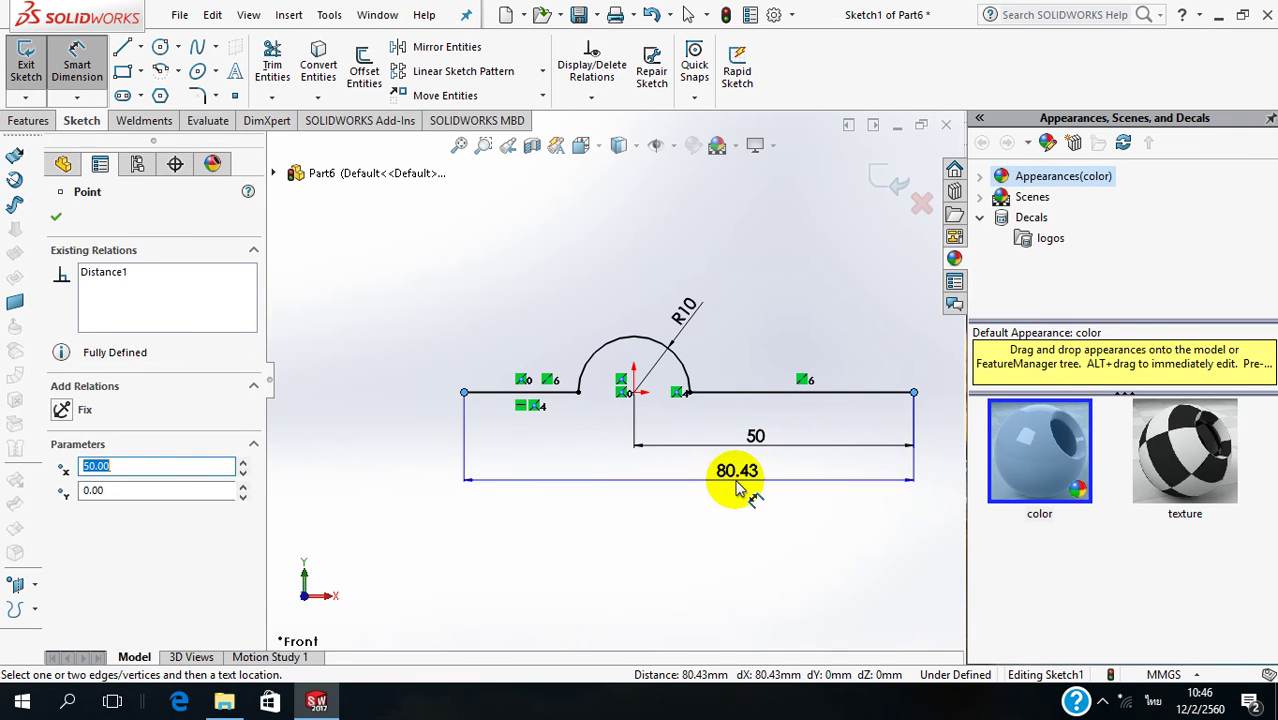
pyautogui.click(680, 498)
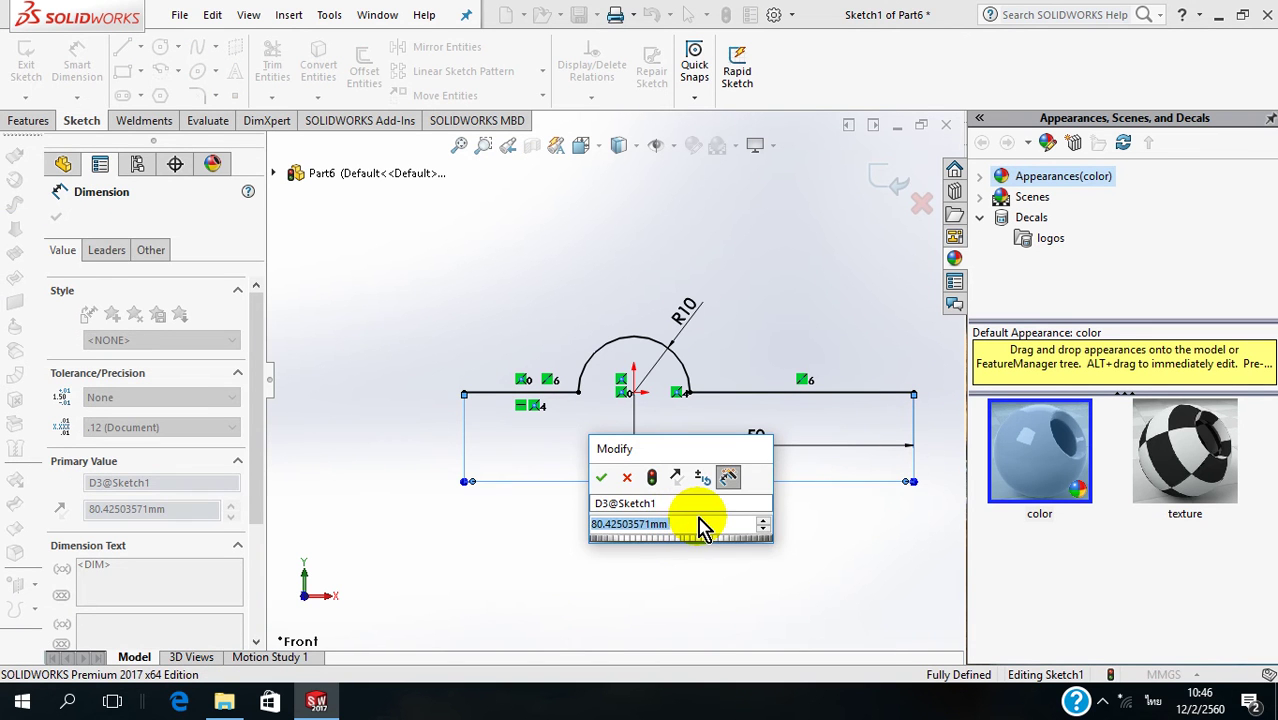
pyautogui.write('100')
pyautogui.press('Return')
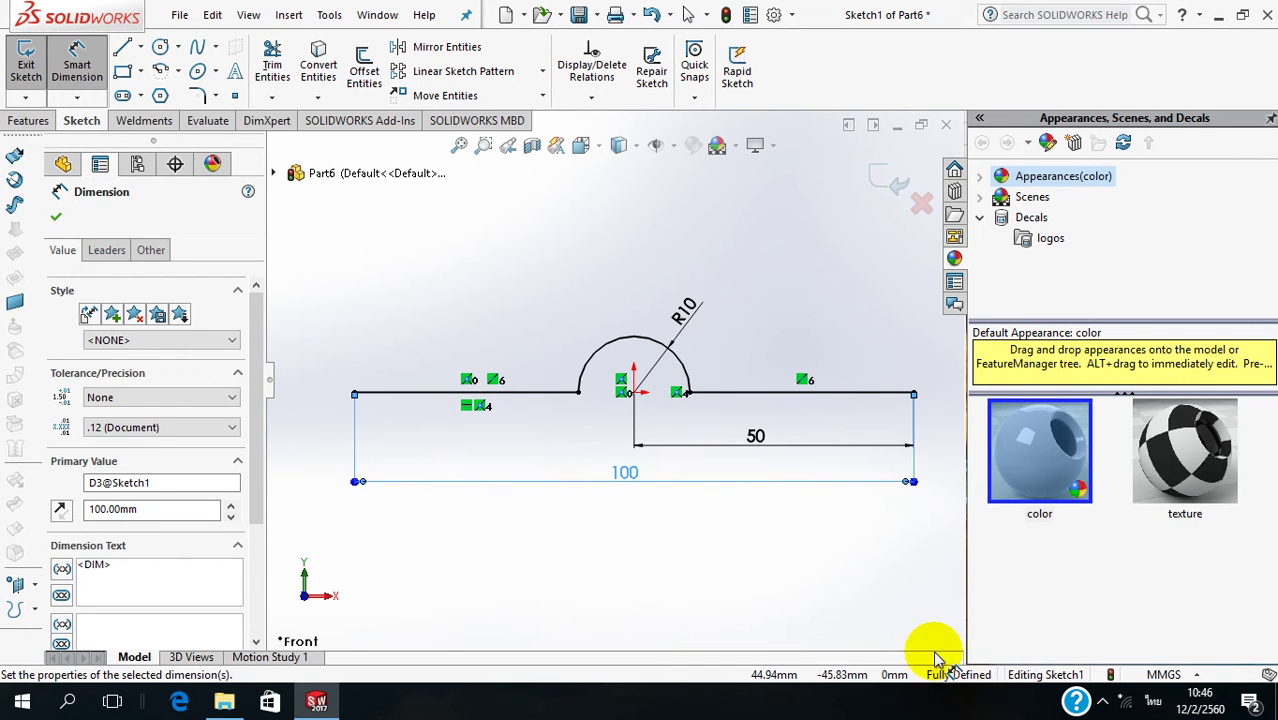
# Step: Exit Sketch1 and hide it from the view
pyautogui.click(892, 184)
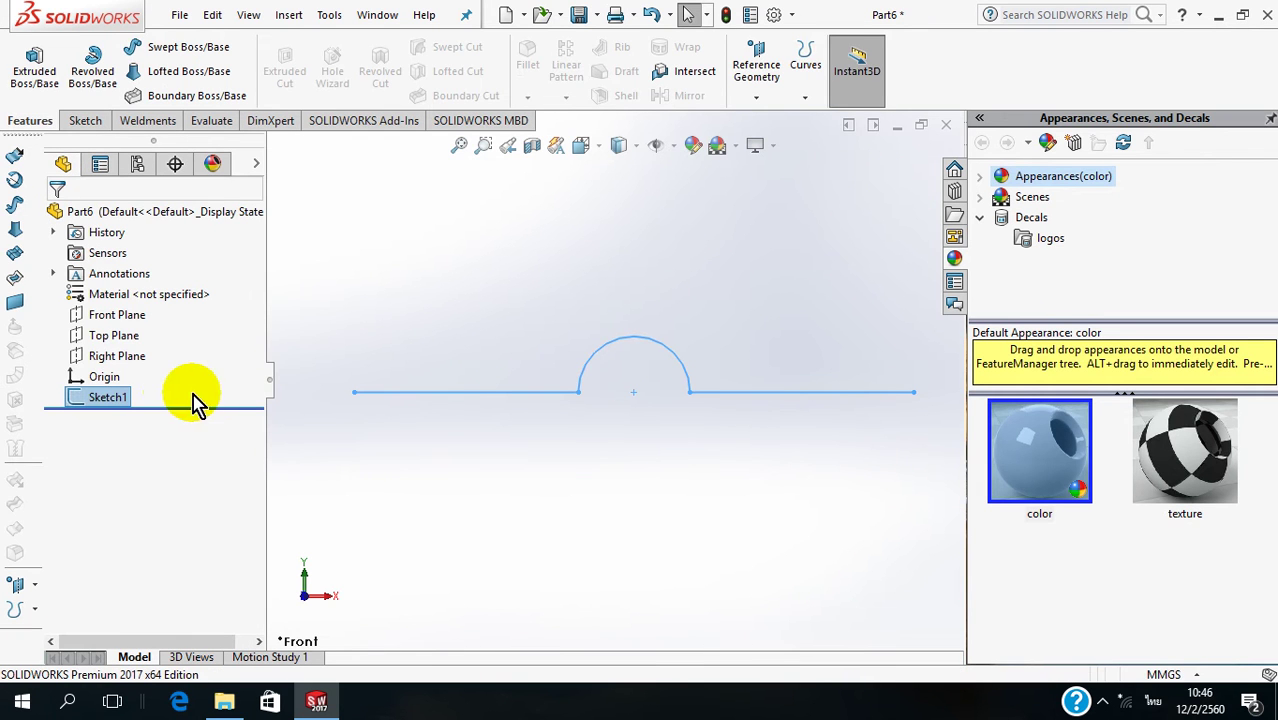
pyautogui.rightClick(120, 405)
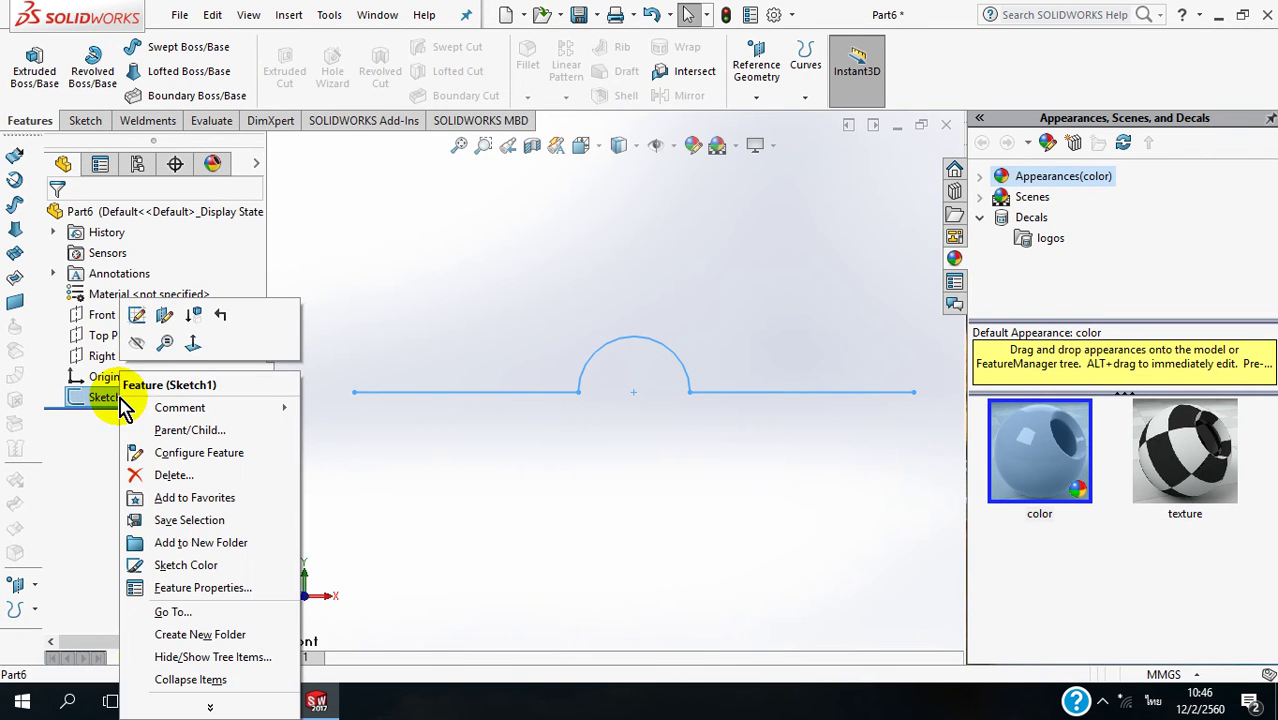
pyautogui.click(137, 347)
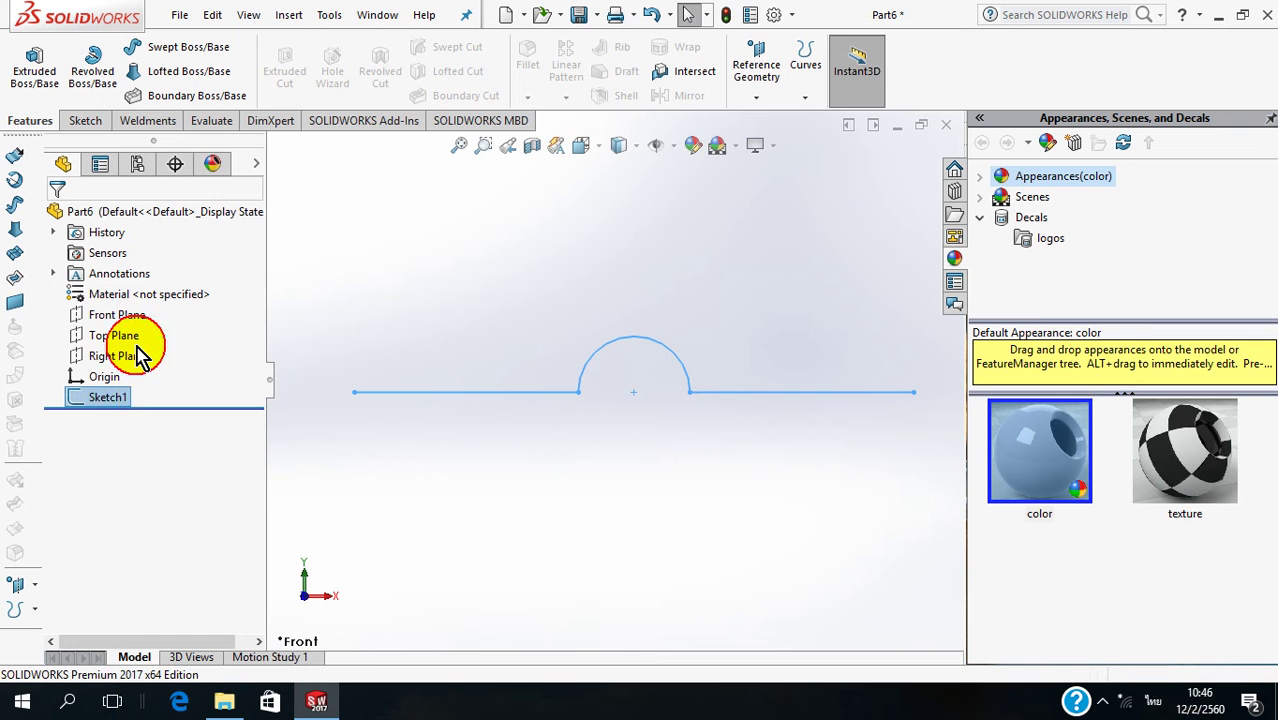
# Step: Start Sketch2 on the Front Plane with a vertical line and a sloped line up-left
pyautogui.click(82, 322)
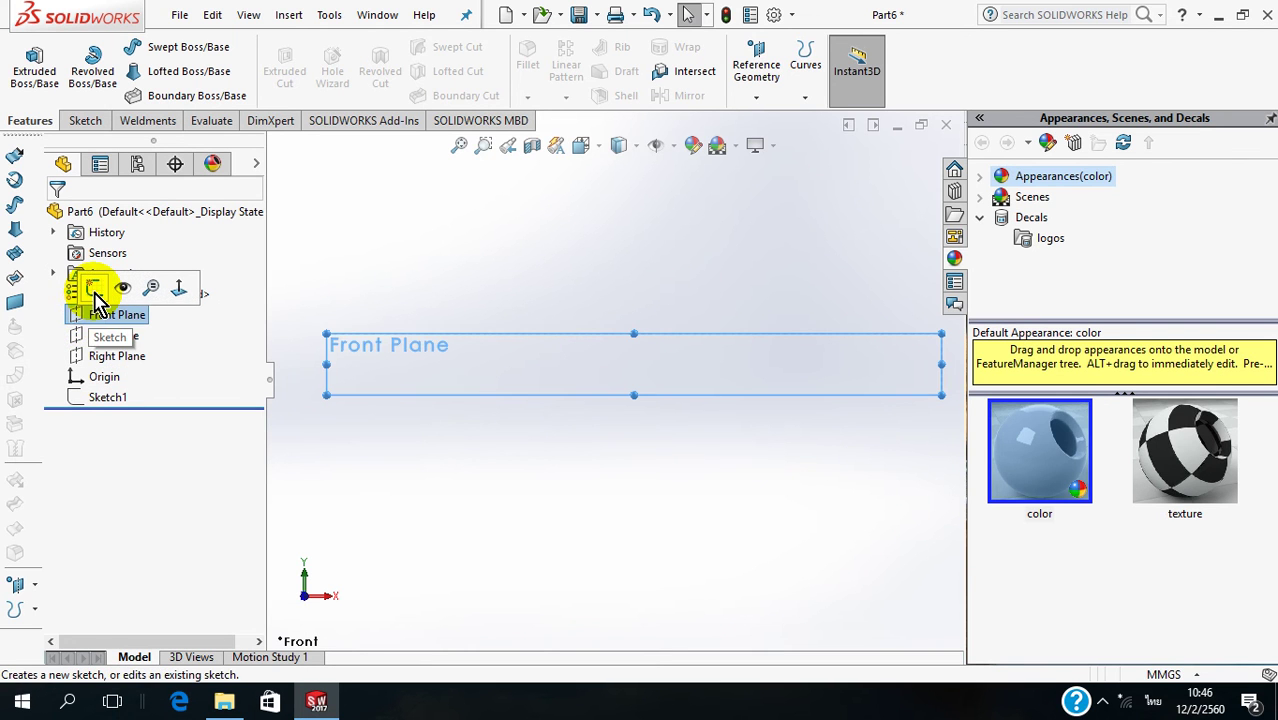
pyautogui.click(94, 292)
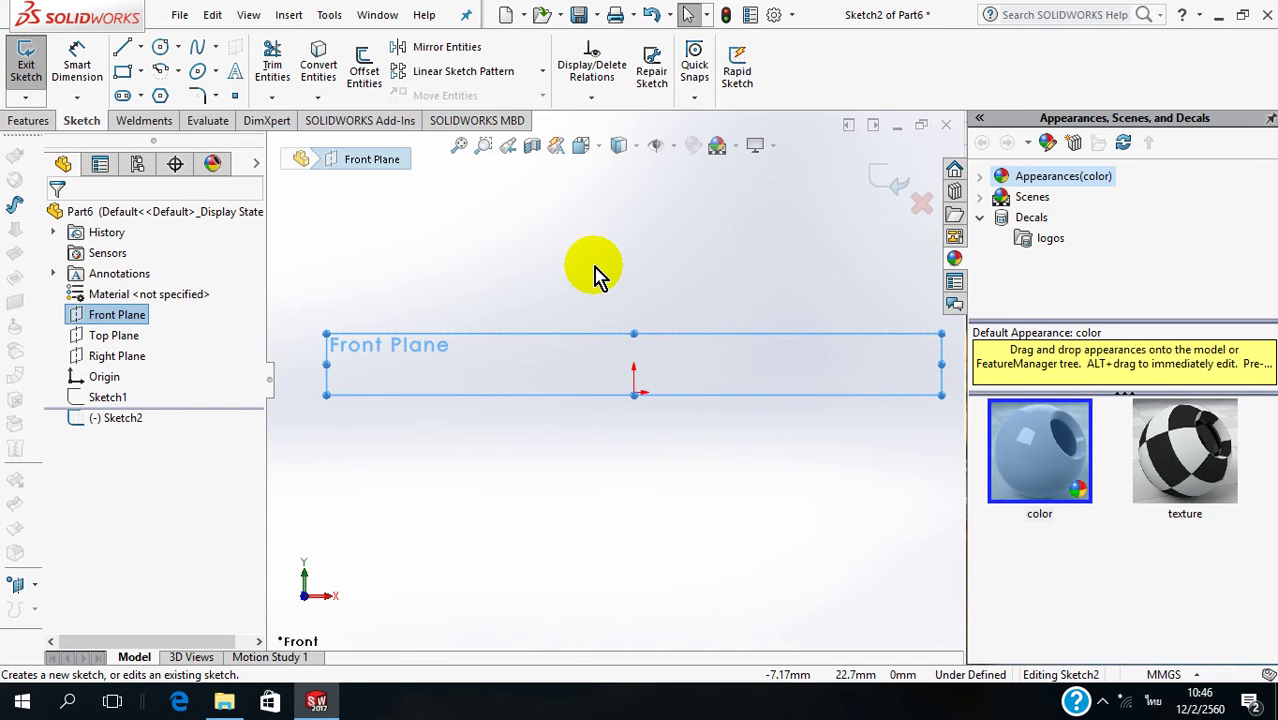
pyautogui.click(123, 47)
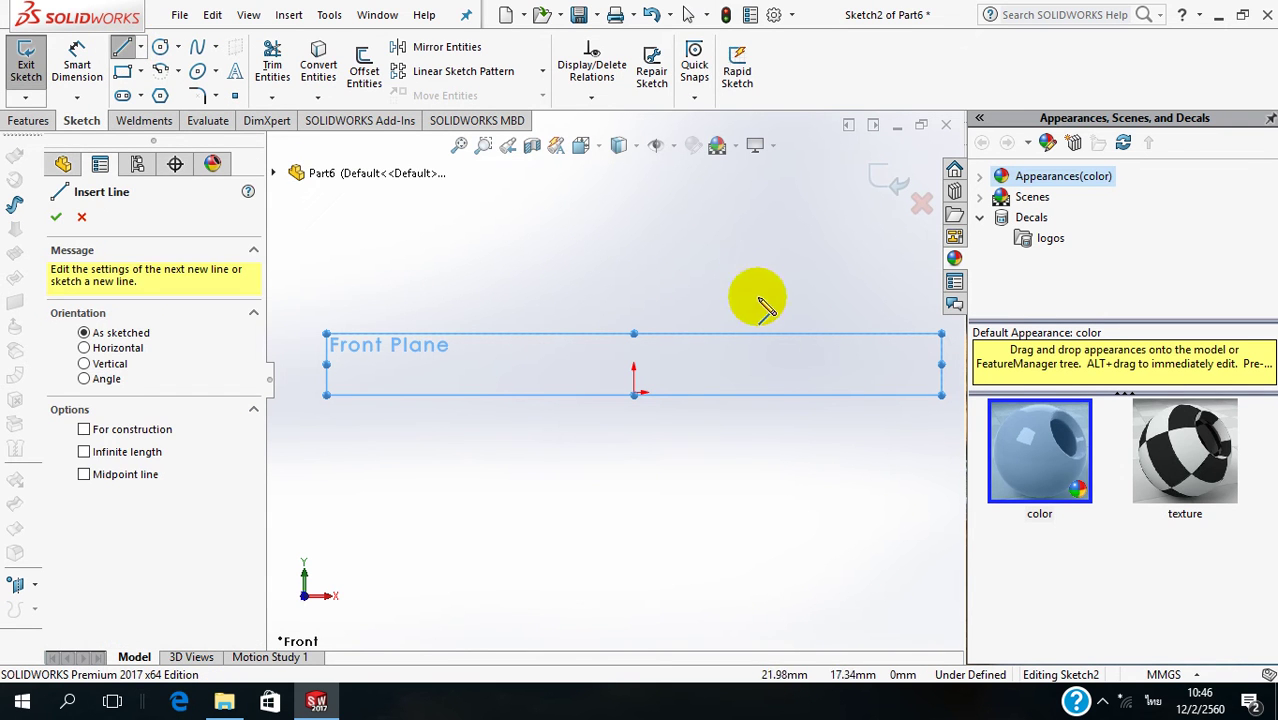
pyautogui.click(815, 392)
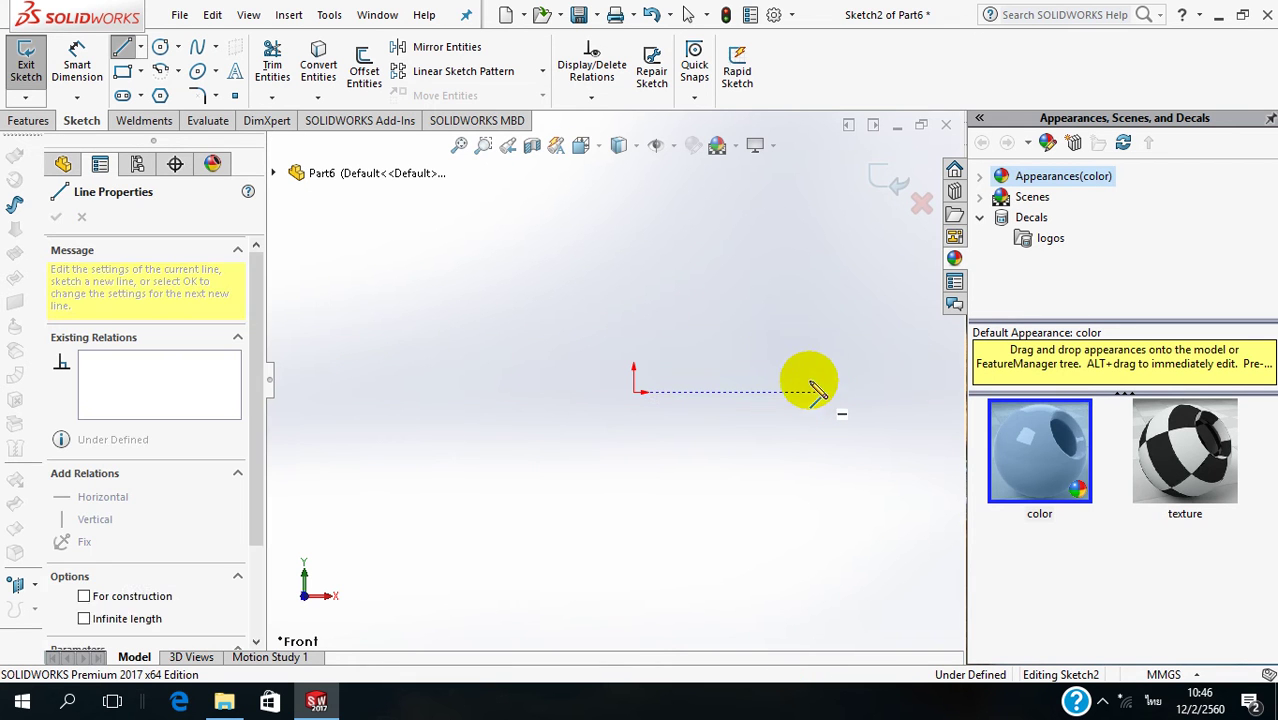
pyautogui.click(815, 310)
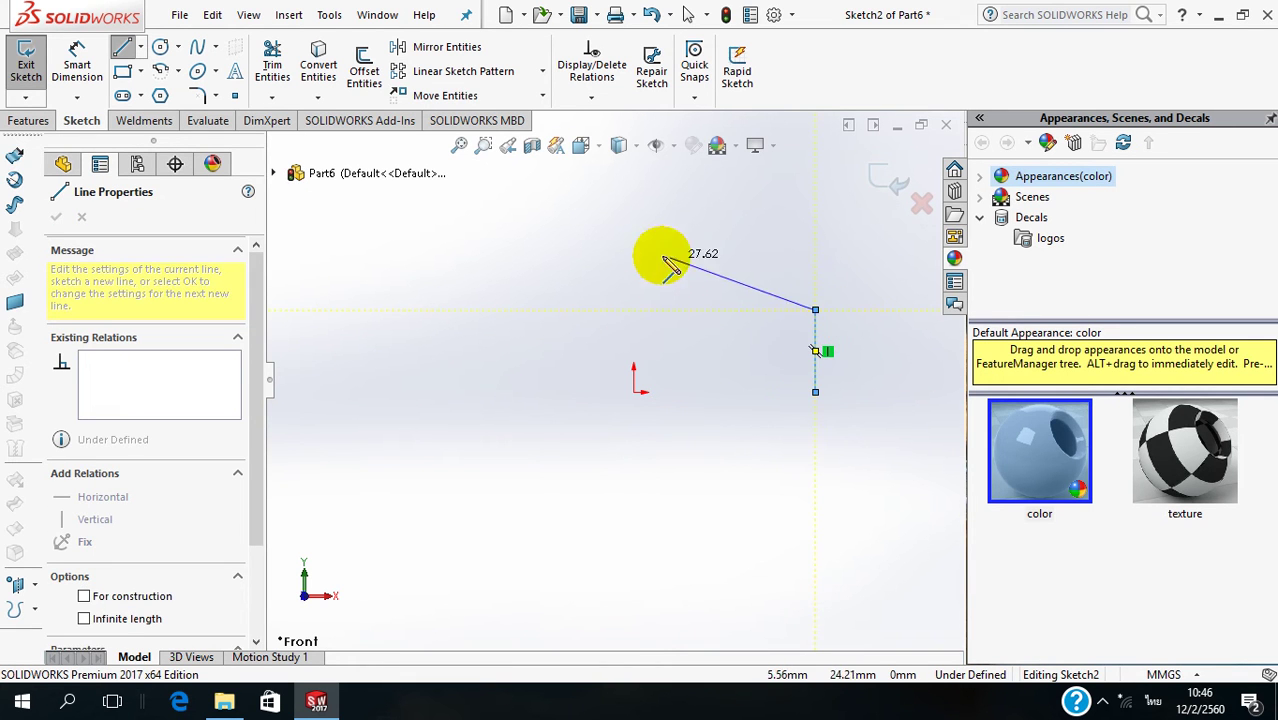
pyautogui.click(590, 245)
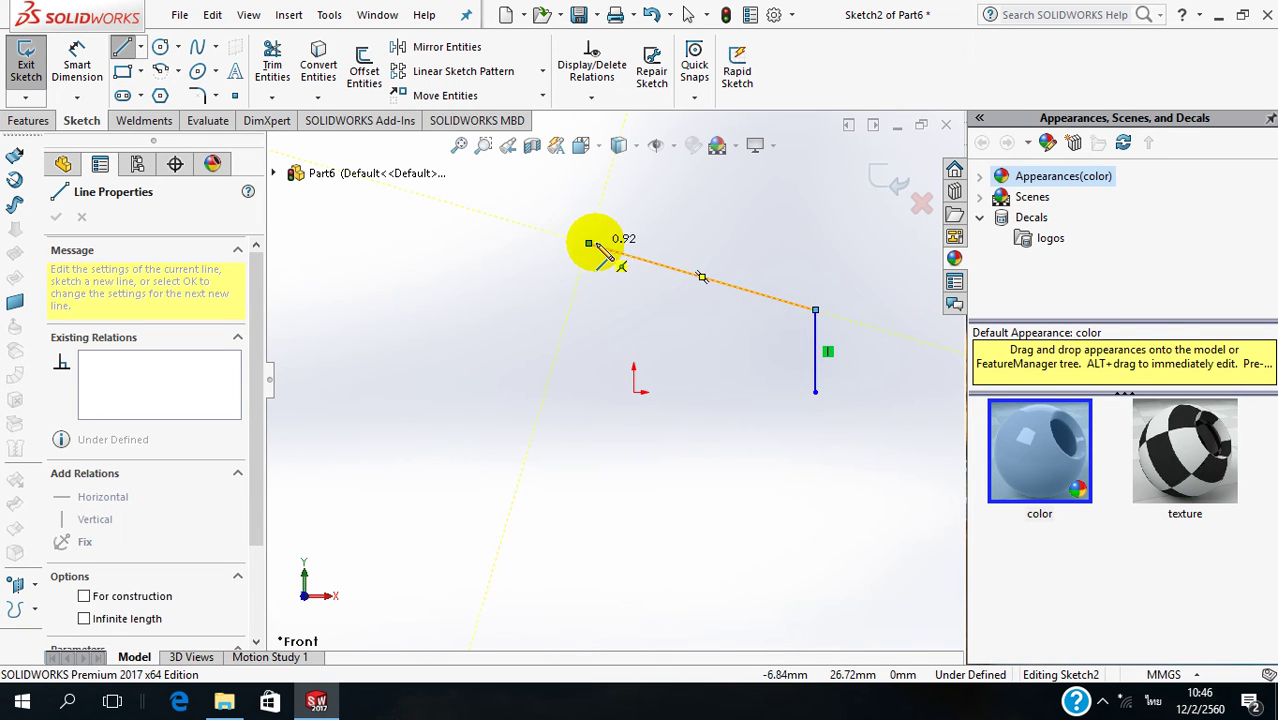
pyautogui.doubleClick(589, 244)
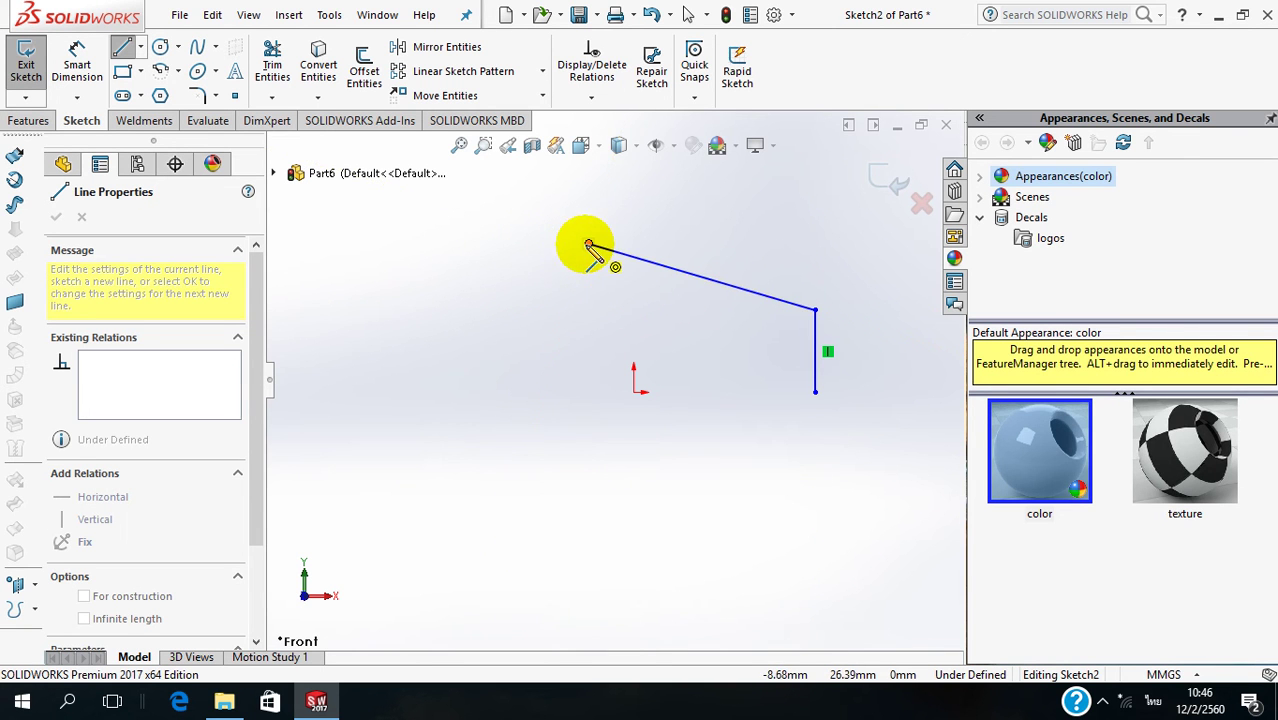
# Step: Add a tangent arc from the sloped line's end curving down to the left
pyautogui.press('a')
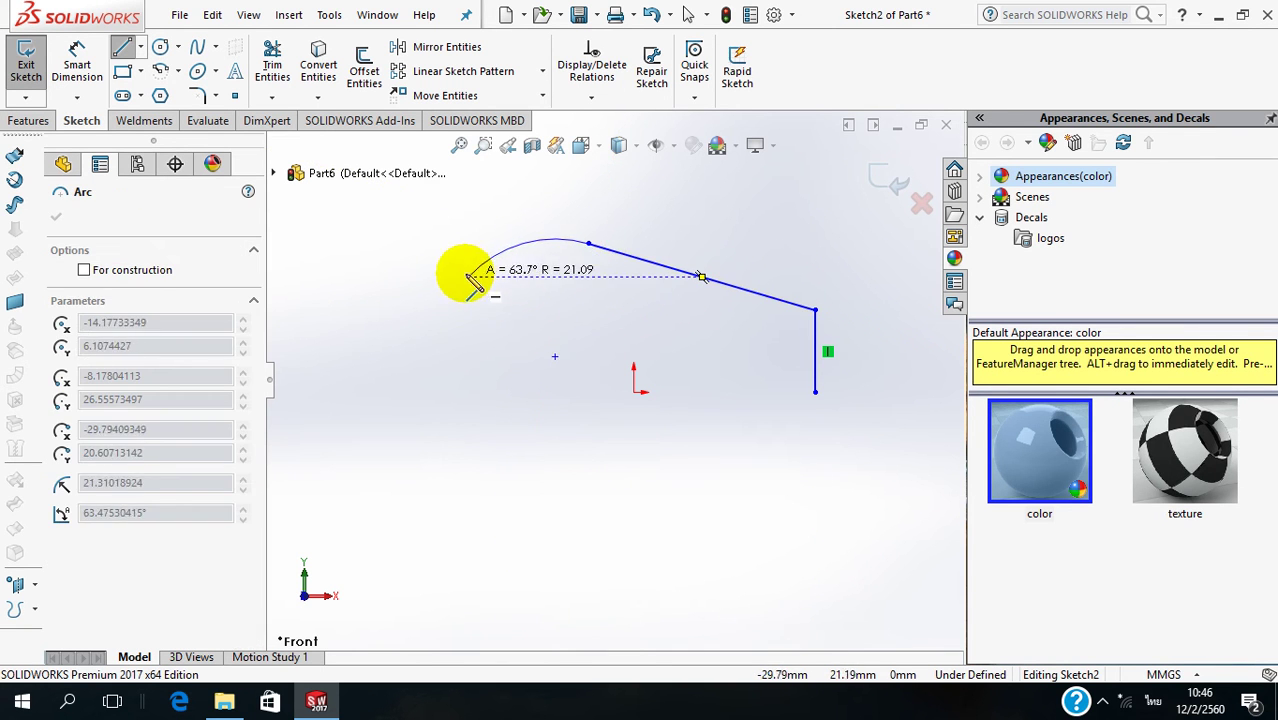
pyautogui.click(401, 346)
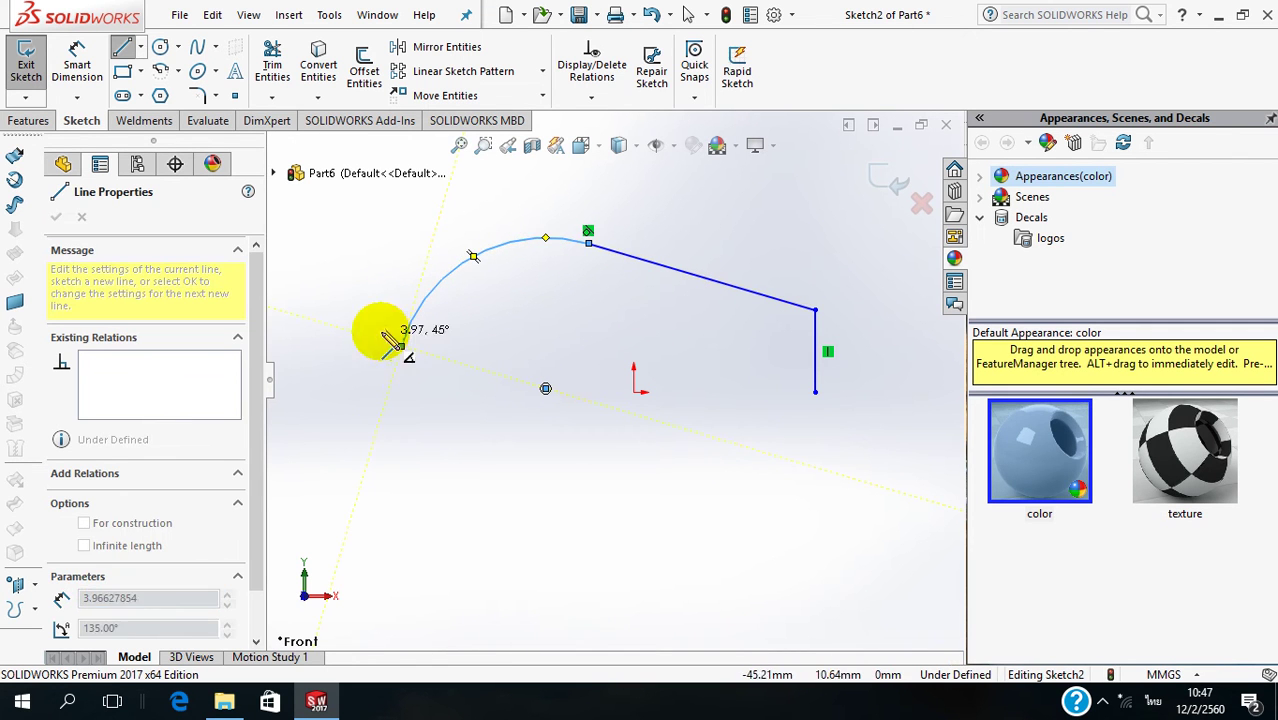
pyautogui.click(591, 97)
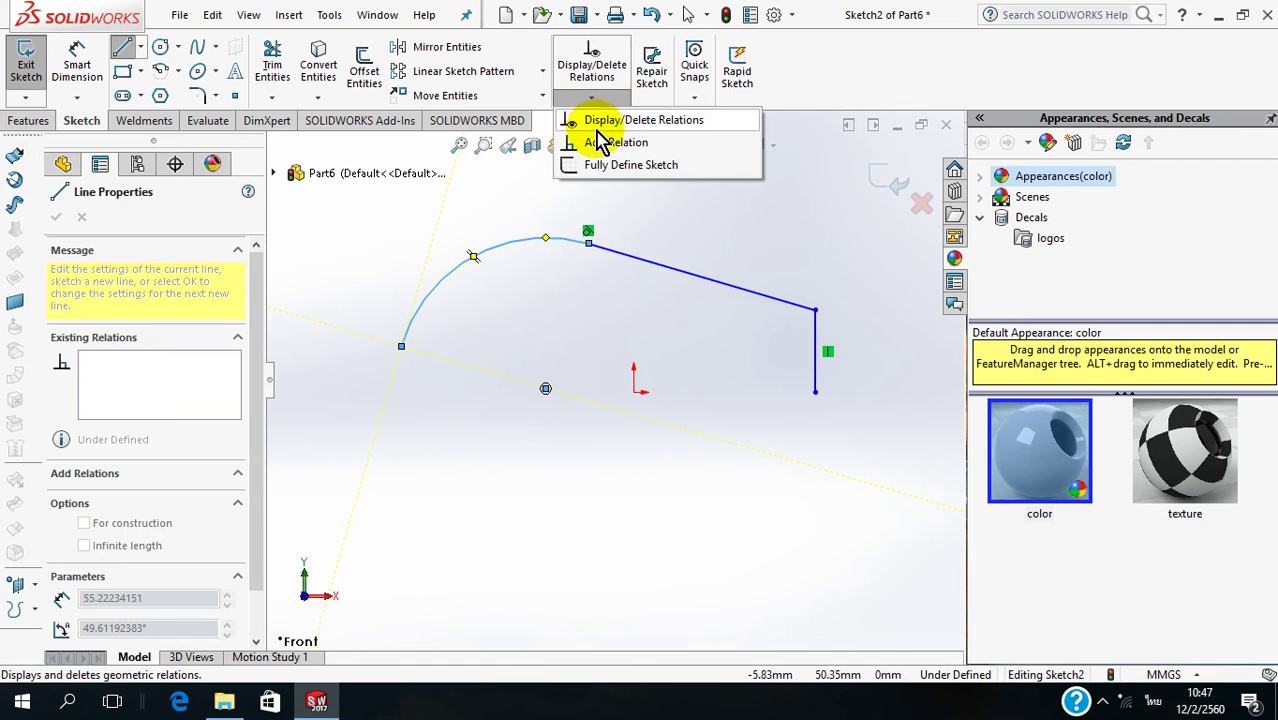
# Step: Make the arc centre, origin, vertical line's bottom end and arc's lower end horizontal
pyautogui.click(647, 148)
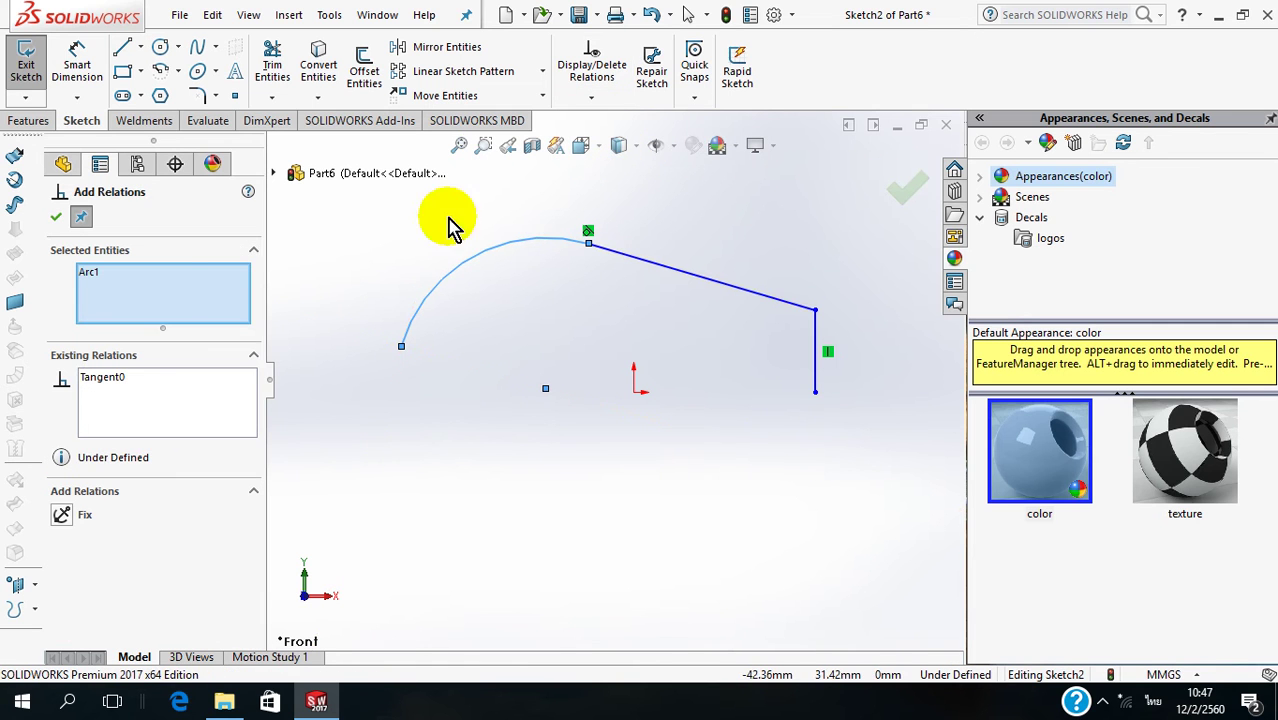
pyautogui.rightClick(180, 297)
pyautogui.click(196, 301)
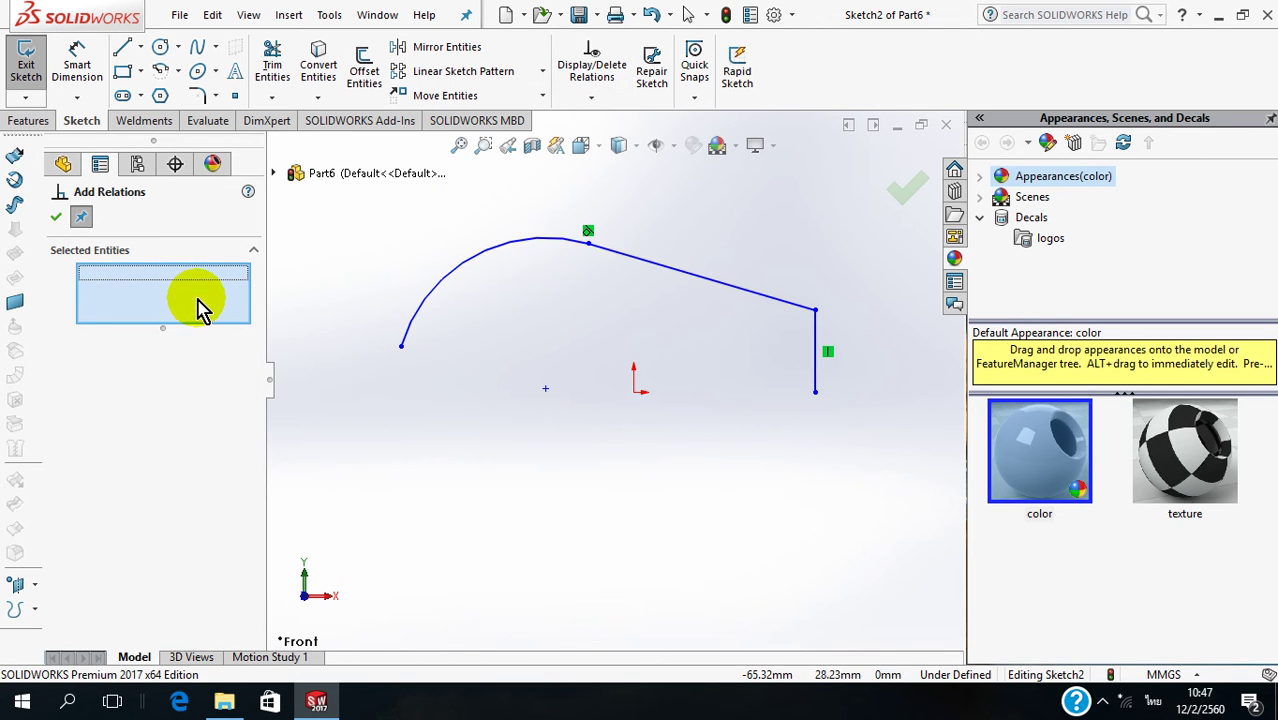
pyautogui.click(546, 390)
pyautogui.click(633, 391)
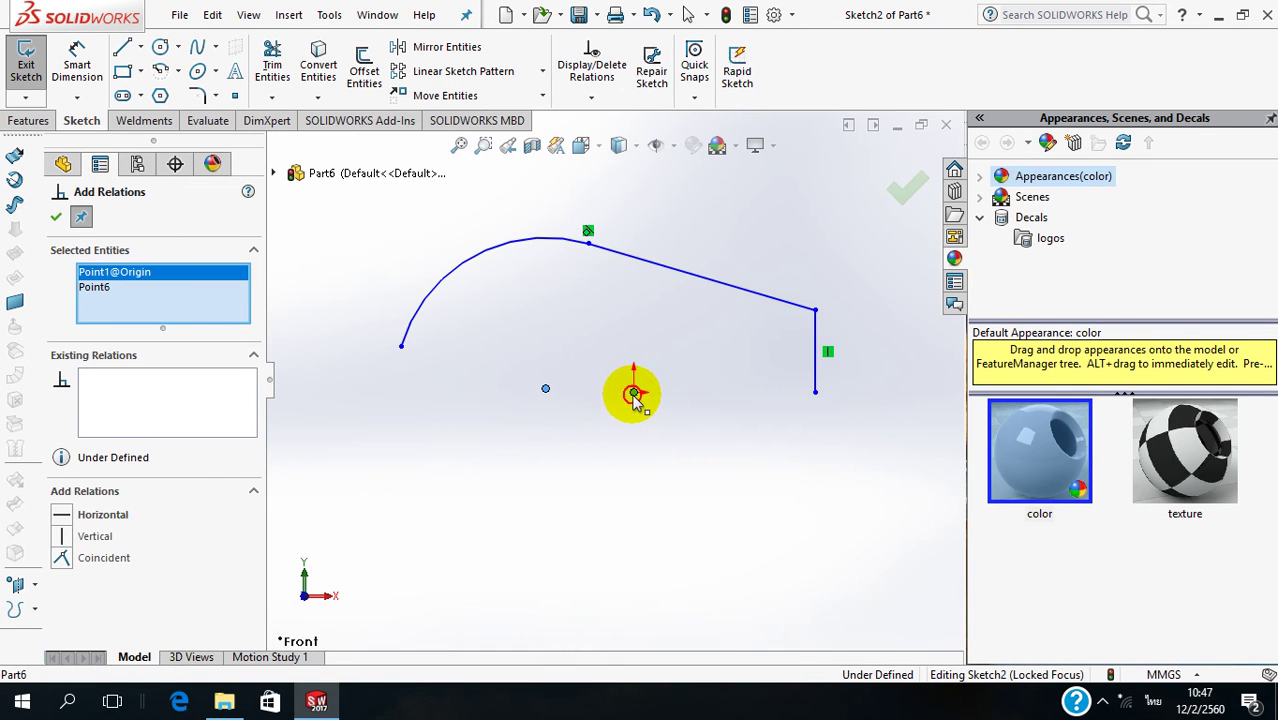
pyautogui.click(816, 392)
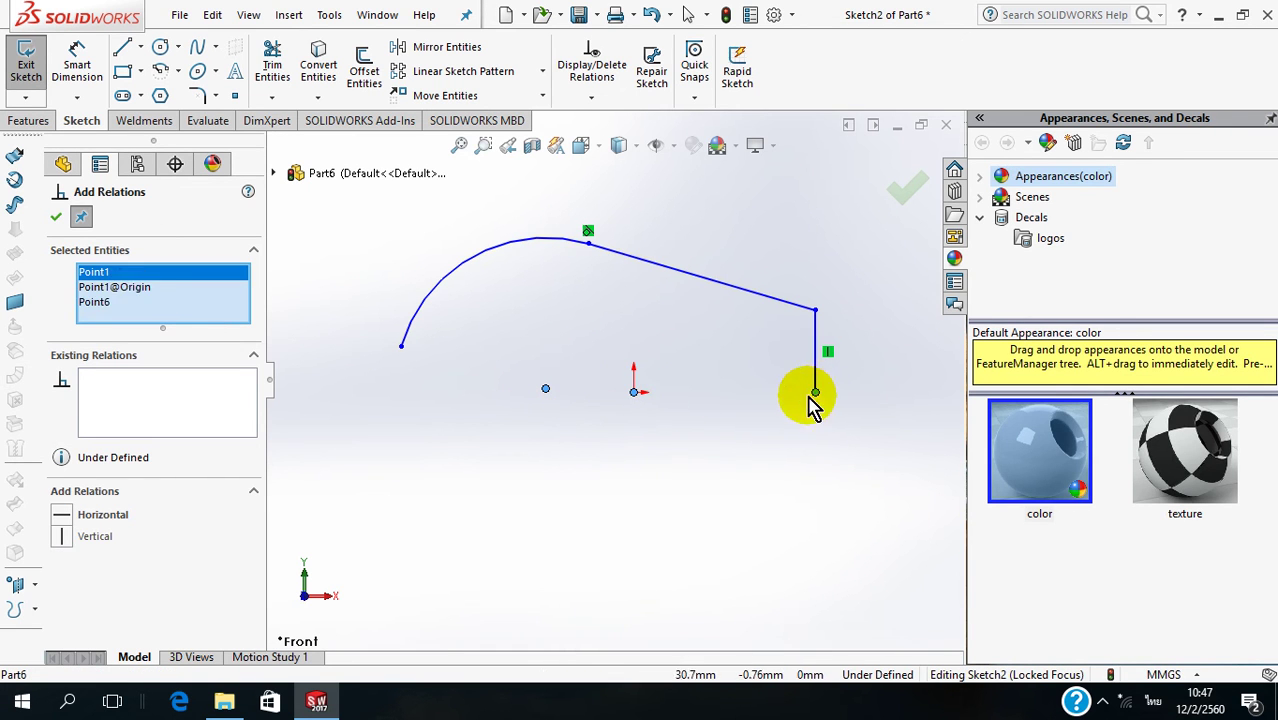
pyautogui.click(401, 348)
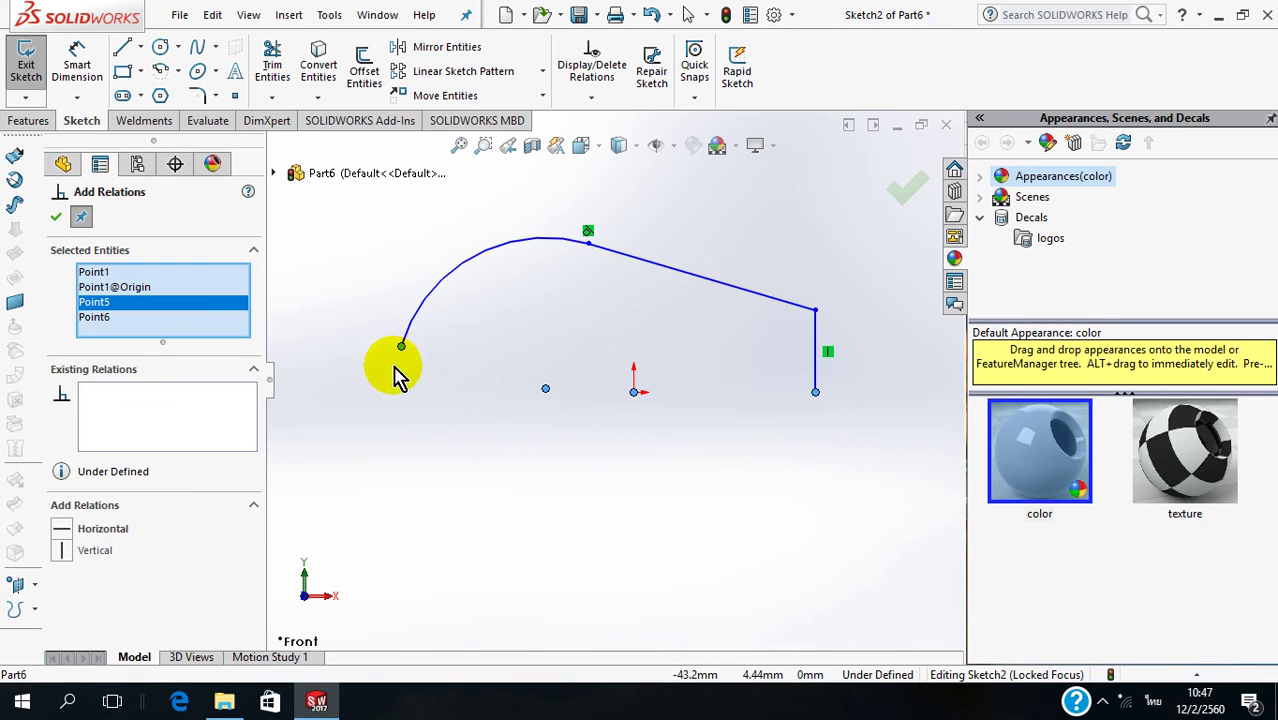
pyautogui.click(68, 536)
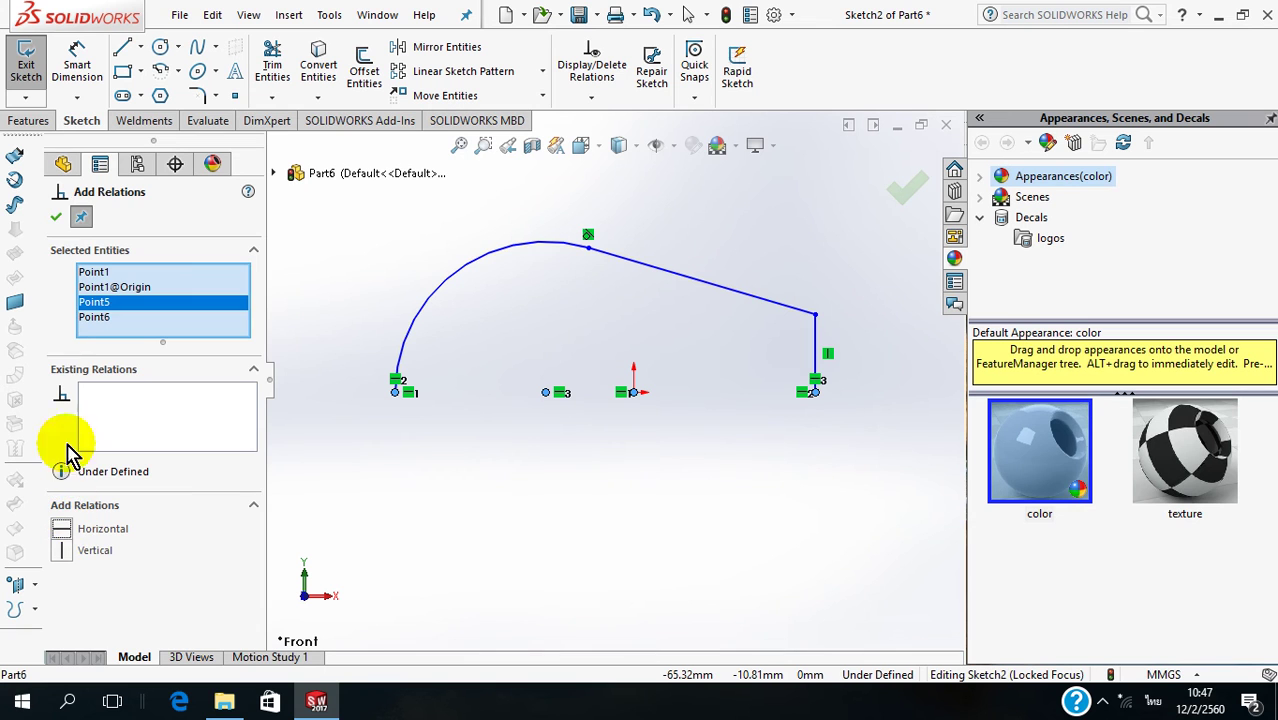
pyautogui.click(56, 219)
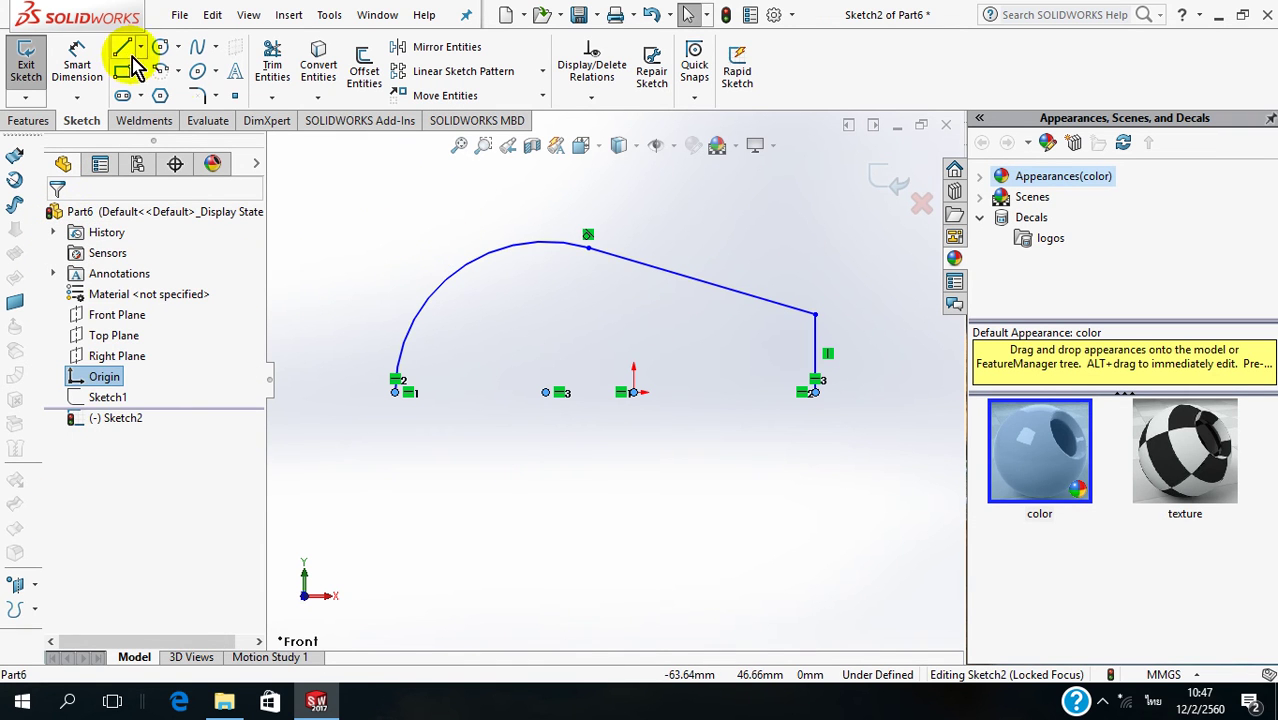
# Step: Dimension the arc centre 10 mm and the vertical line 40 mm from the origin
pyautogui.click(74, 58)
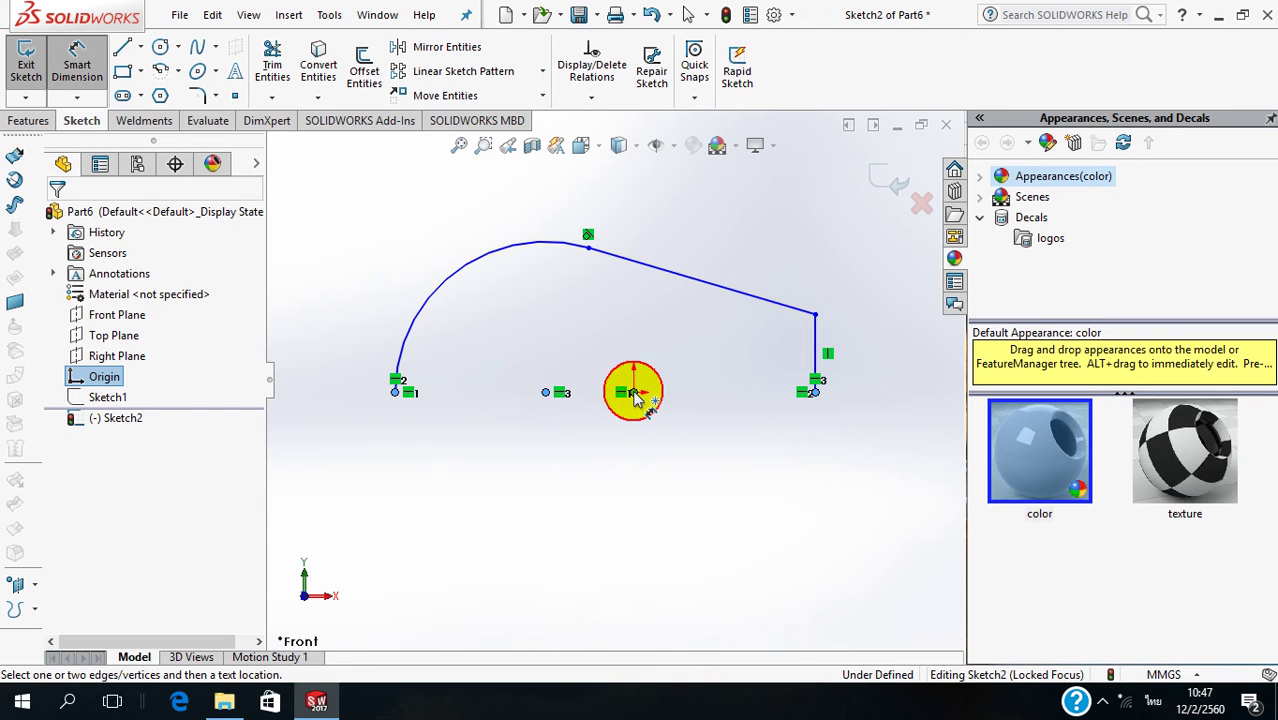
pyautogui.click(548, 395)
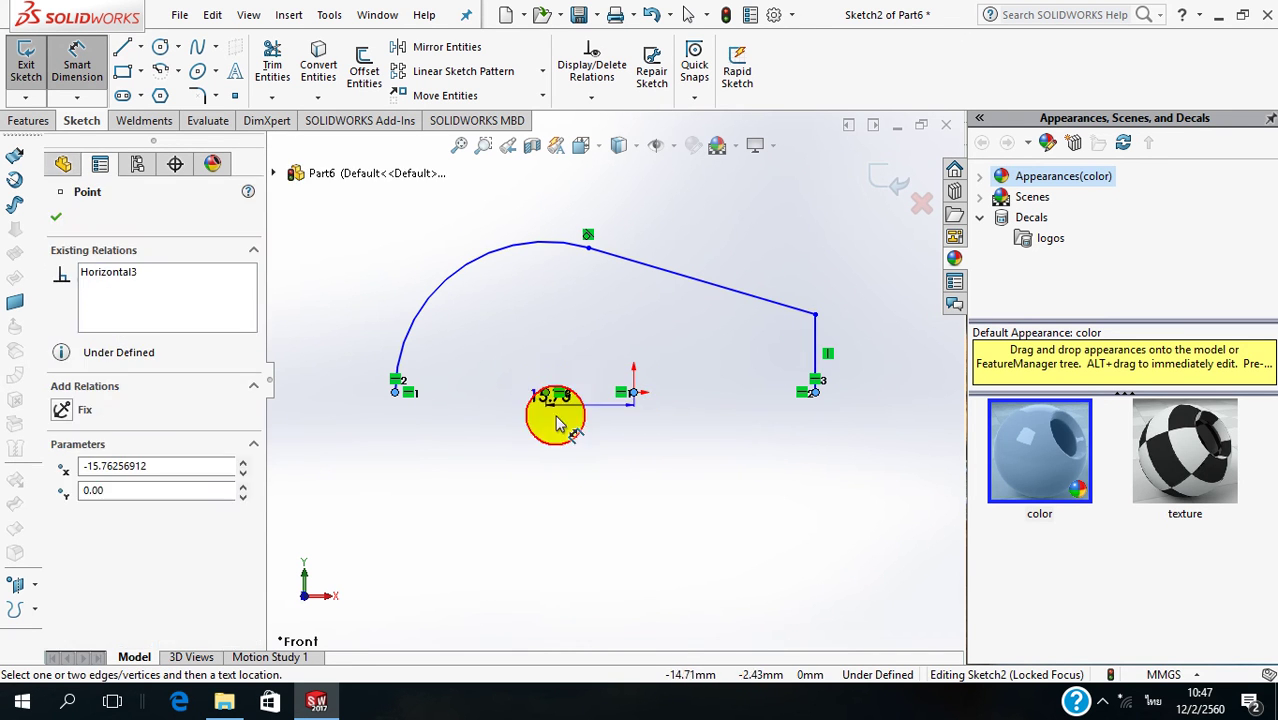
pyautogui.click(592, 458)
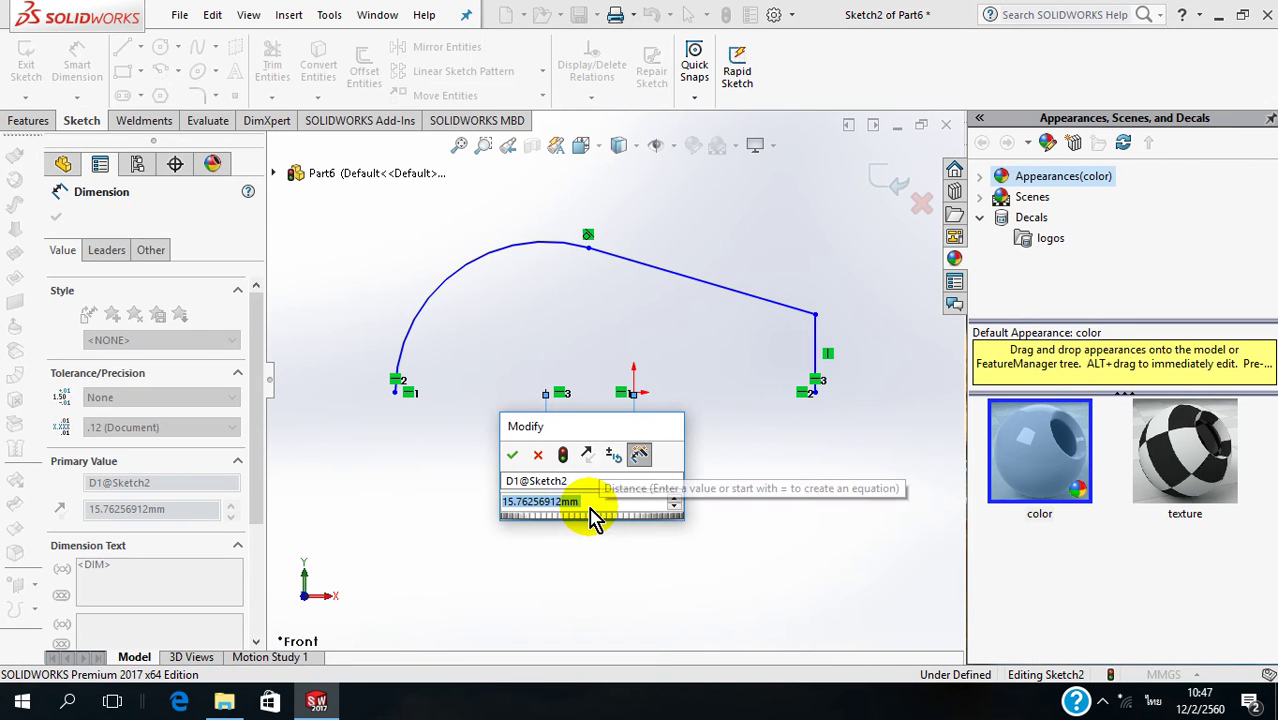
pyautogui.write('10')
pyautogui.press('Return')
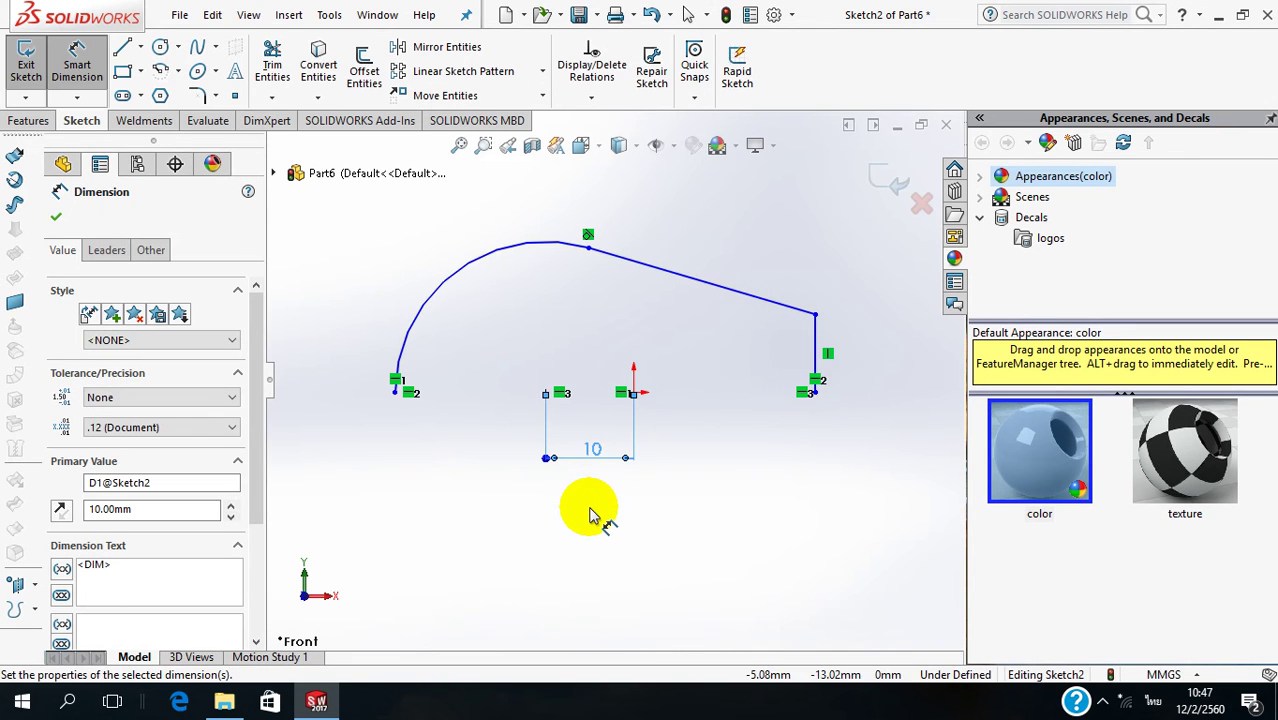
pyautogui.click(818, 357)
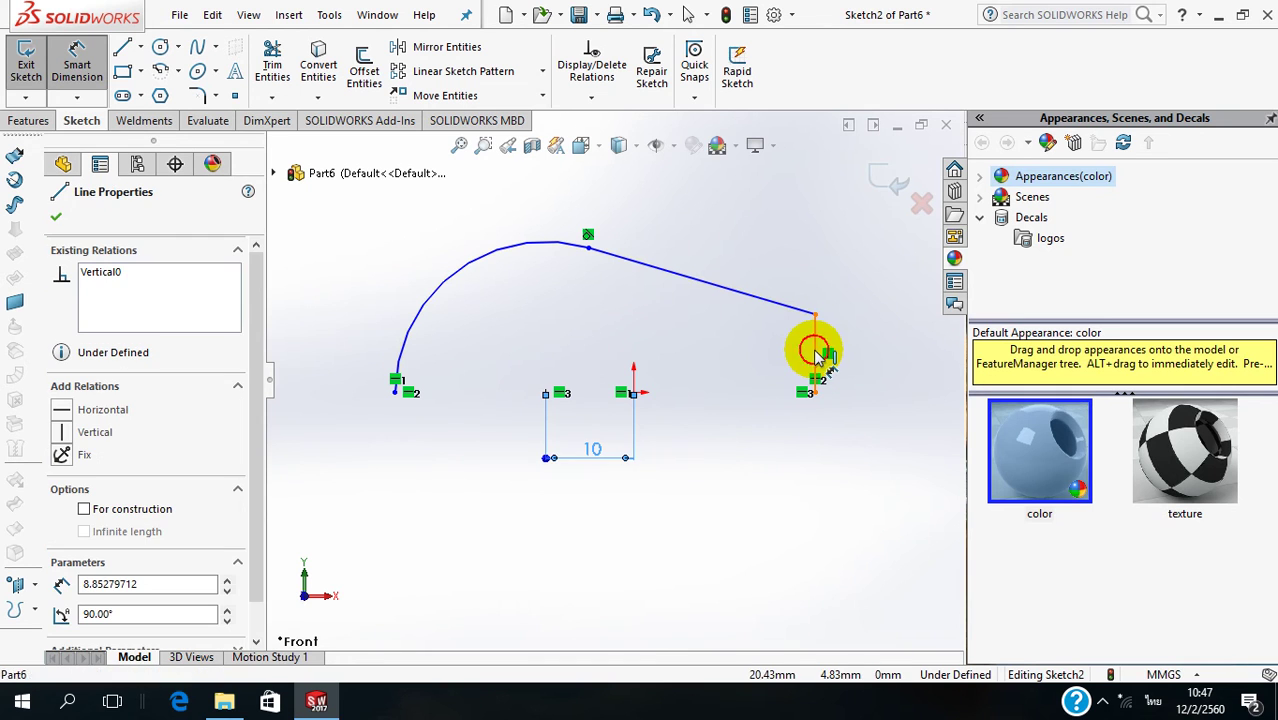
pyautogui.click(637, 393)
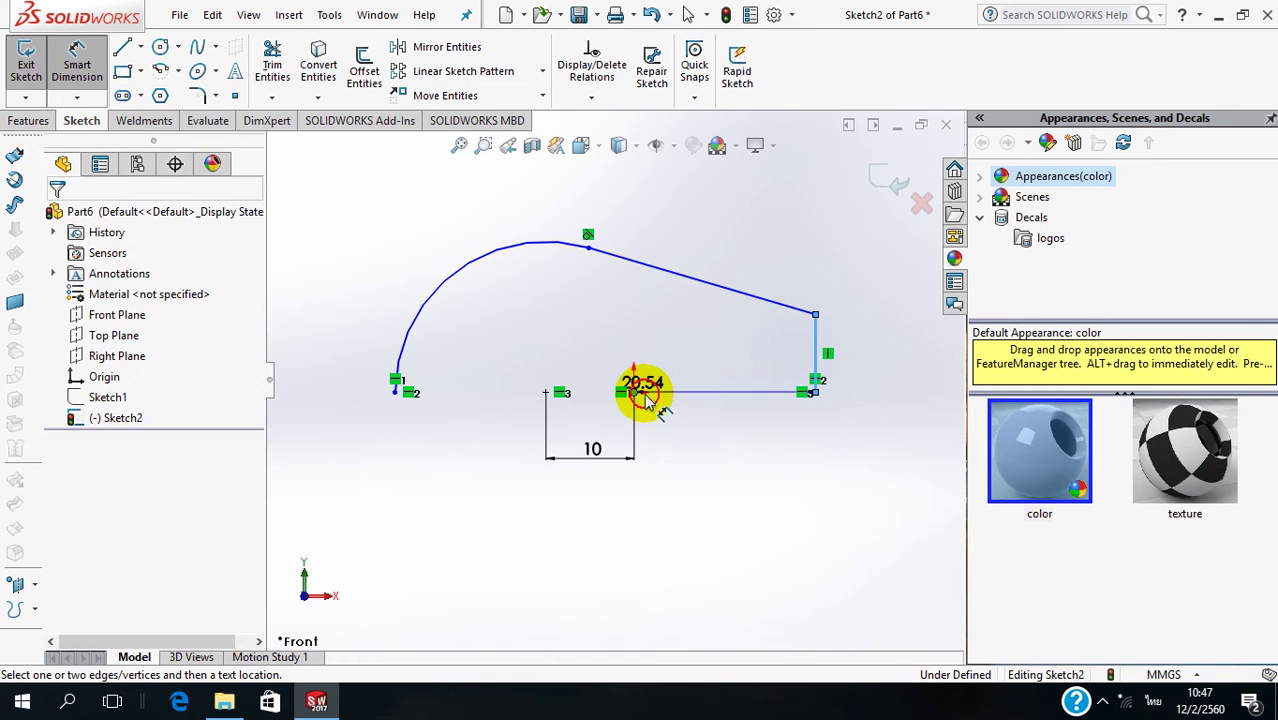
pyautogui.click(713, 458)
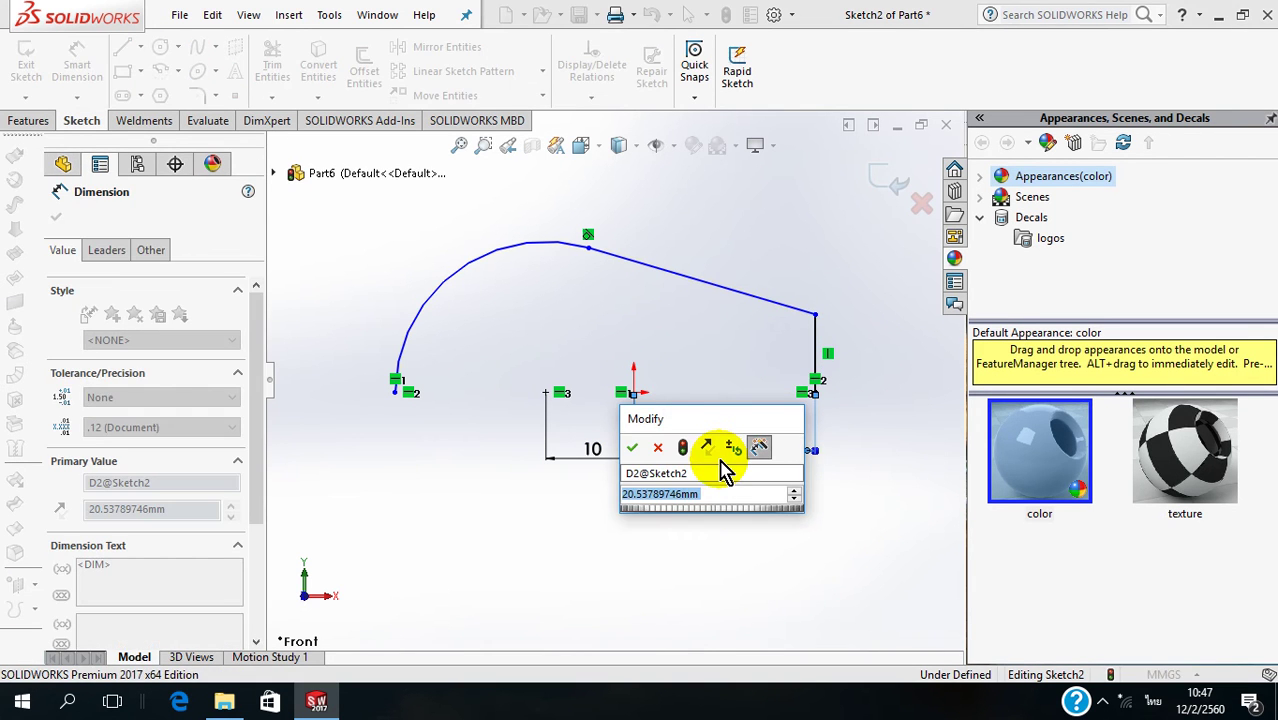
pyautogui.write('40')
pyautogui.press('Return')
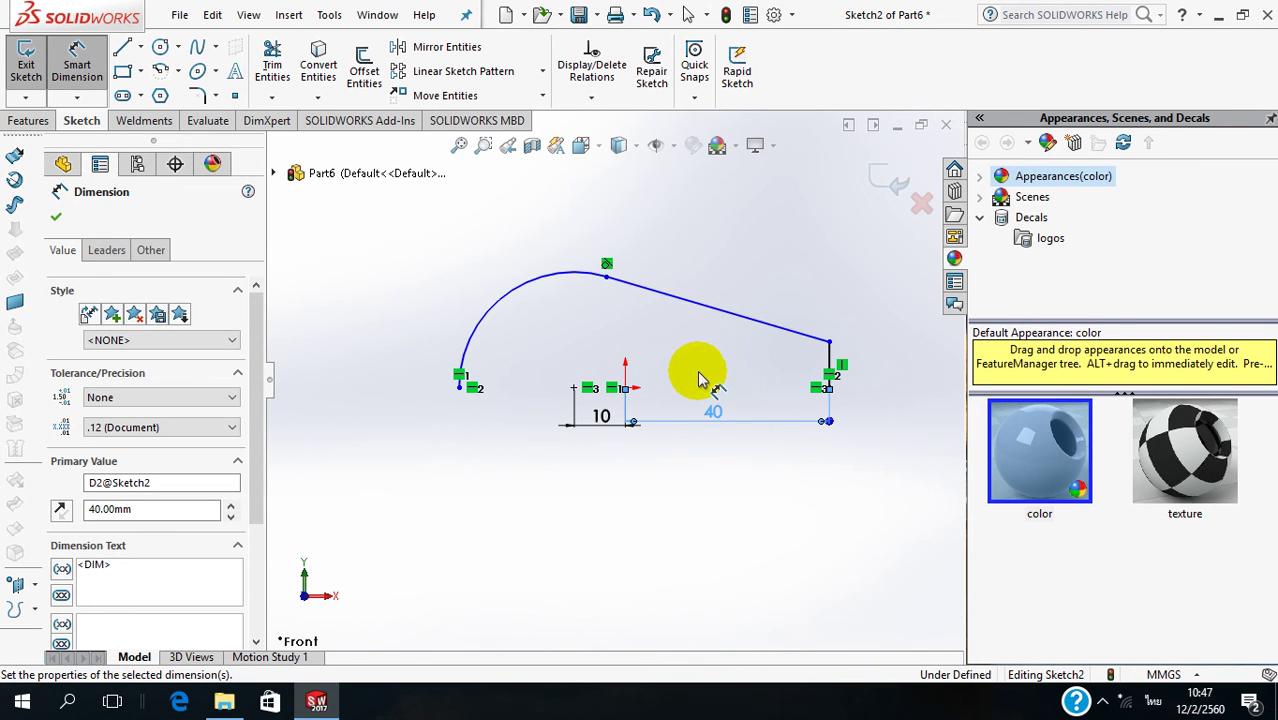
# Step: Set the vertical line to 15 mm and the arc radius to R25, then exit the sketch
pyautogui.click(829, 360)
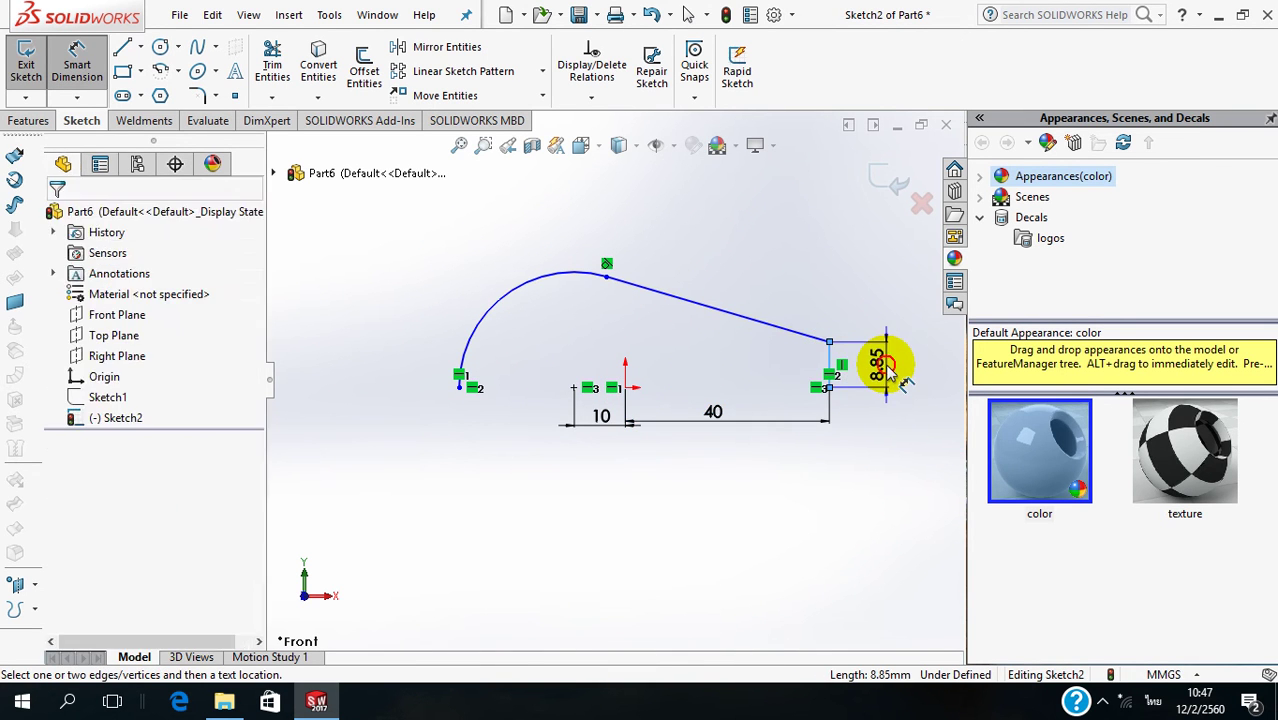
pyautogui.click(890, 372)
pyautogui.write('15')
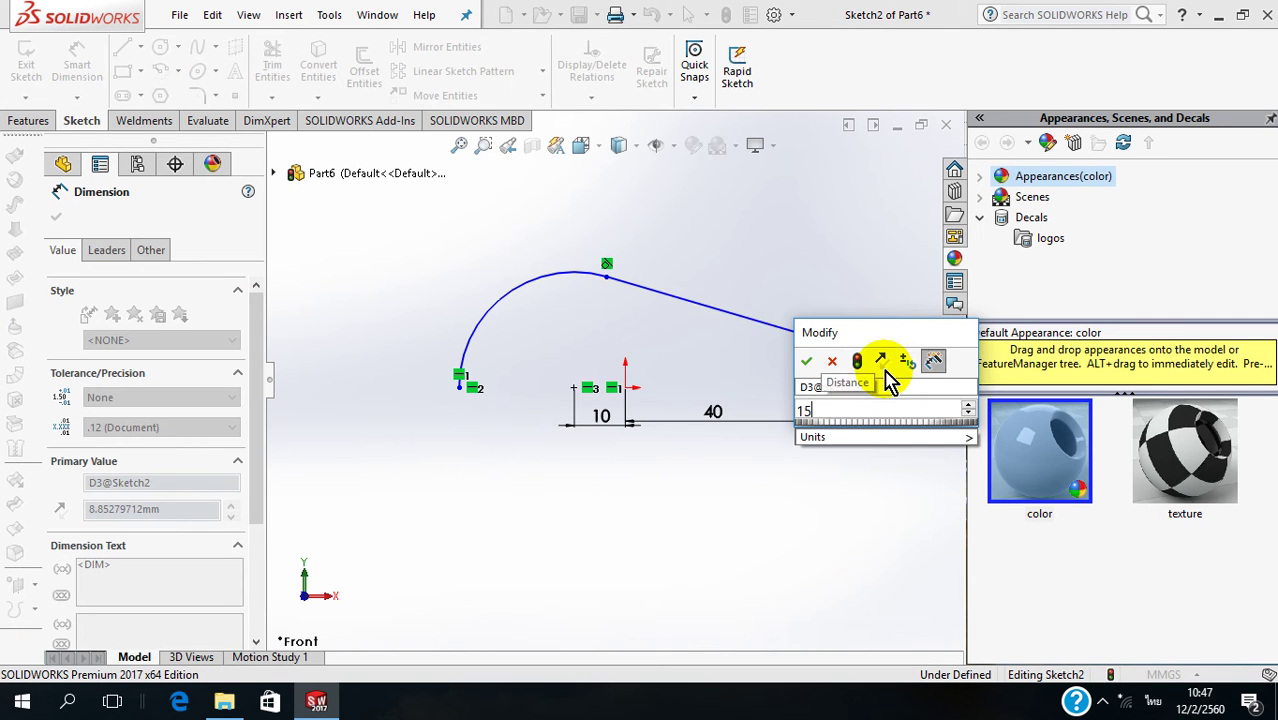
pyautogui.press('Return')
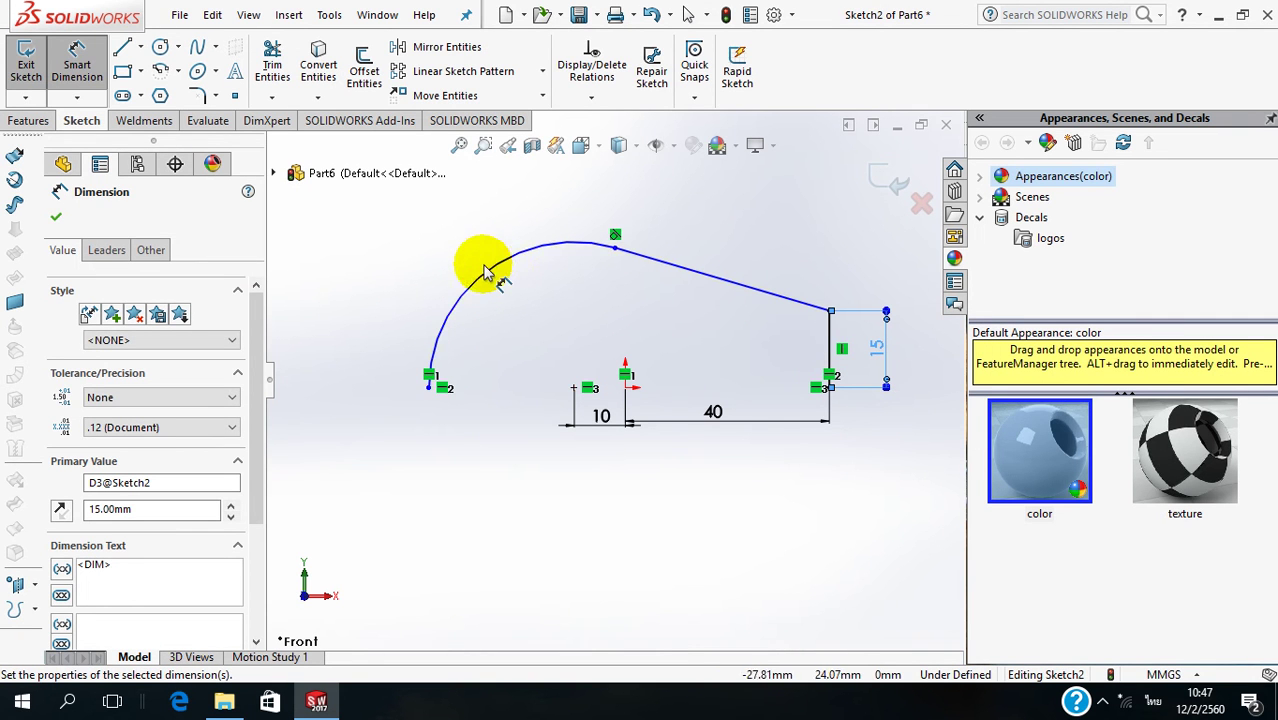
pyautogui.click(482, 282)
pyautogui.click(441, 260)
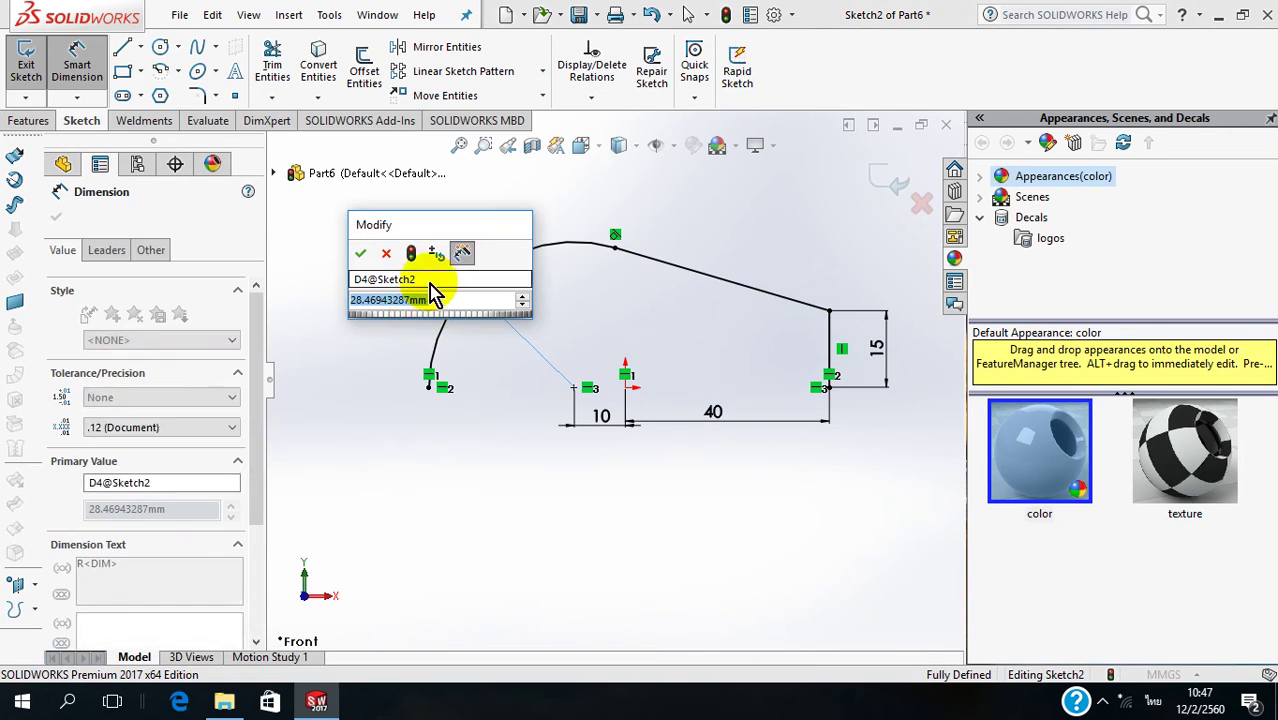
pyautogui.write('25')
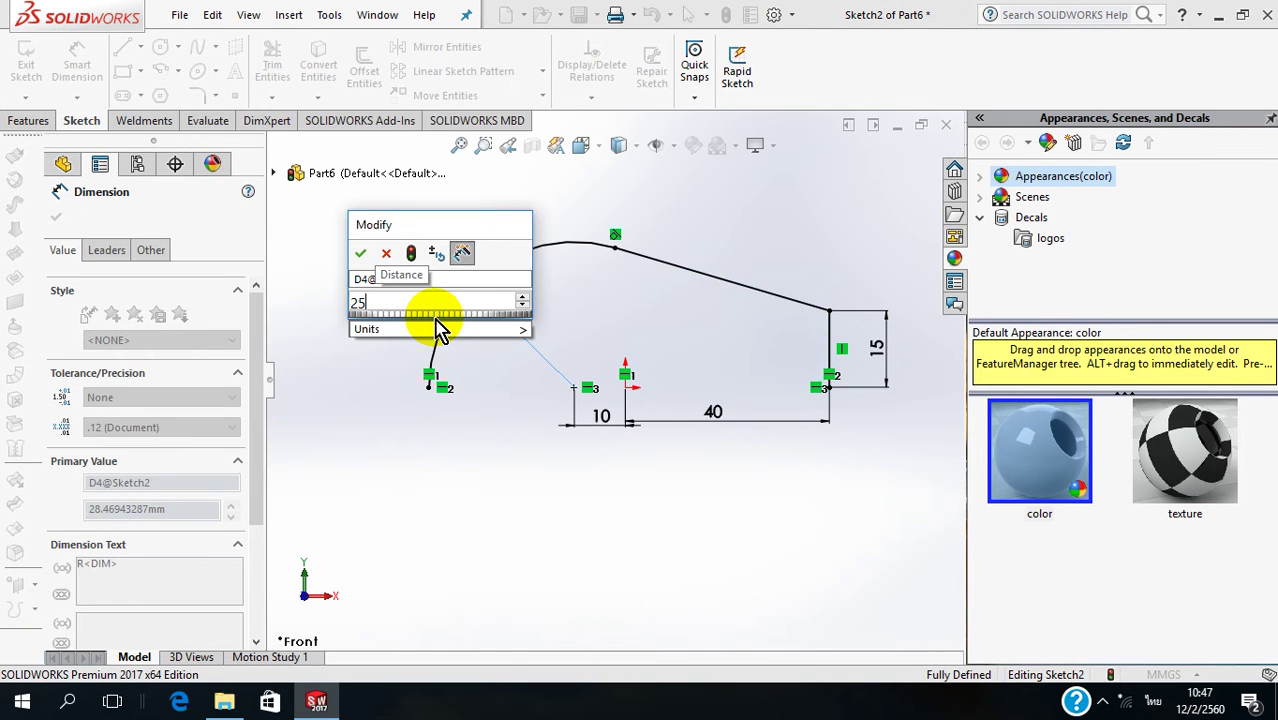
pyautogui.press('Return')
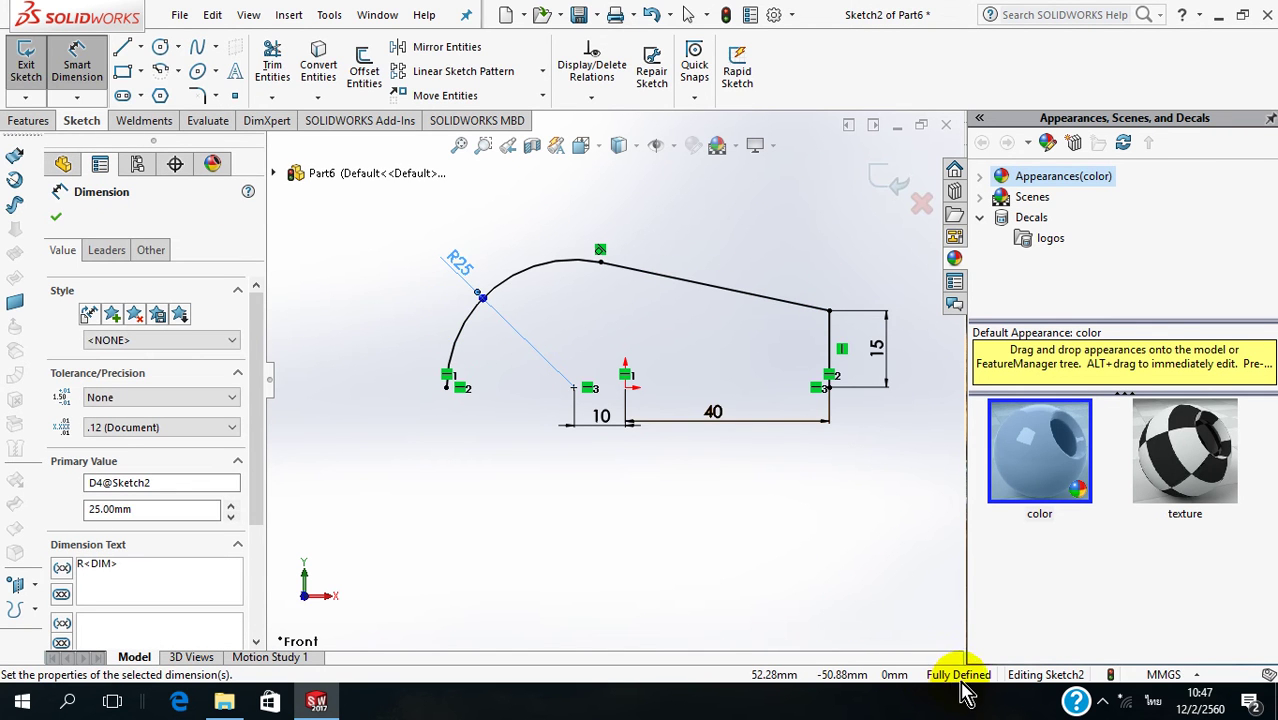
pyautogui.click(888, 182)
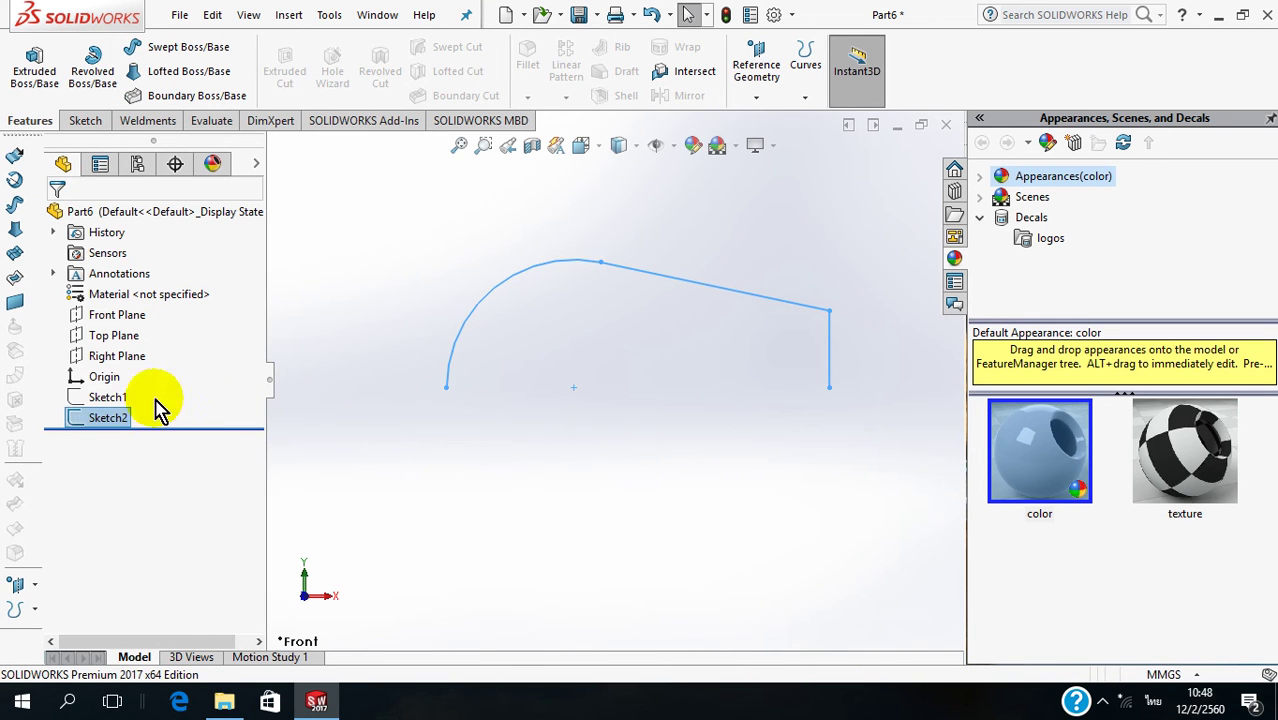
# Step: Show Sketch1 again, orbit to a 3D view, and start a Surface Revolve
pyautogui.click(83, 406)
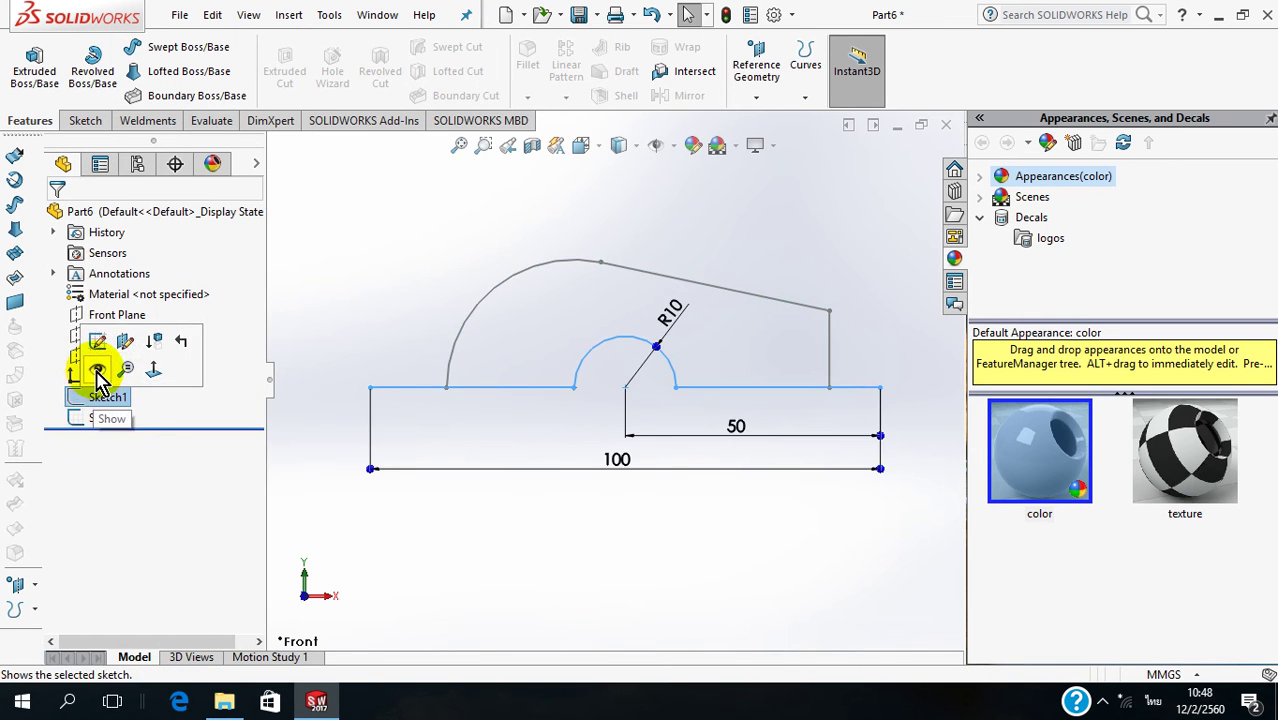
pyautogui.click(97, 370)
pyautogui.moveTo(496, 460)
pyautogui.mouseDown(button='middle')
pyautogui.moveTo(653, 466)
pyautogui.moveTo(605, 500)
pyautogui.moveTo(599, 522)
pyautogui.mouseUp(button='middle')
pyautogui.moveTo(613, 443)
pyautogui.mouseDown(button='middle')
pyautogui.moveTo(653, 371)
pyautogui.moveTo(620, 245)
pyautogui.mouseUp(button='middle')
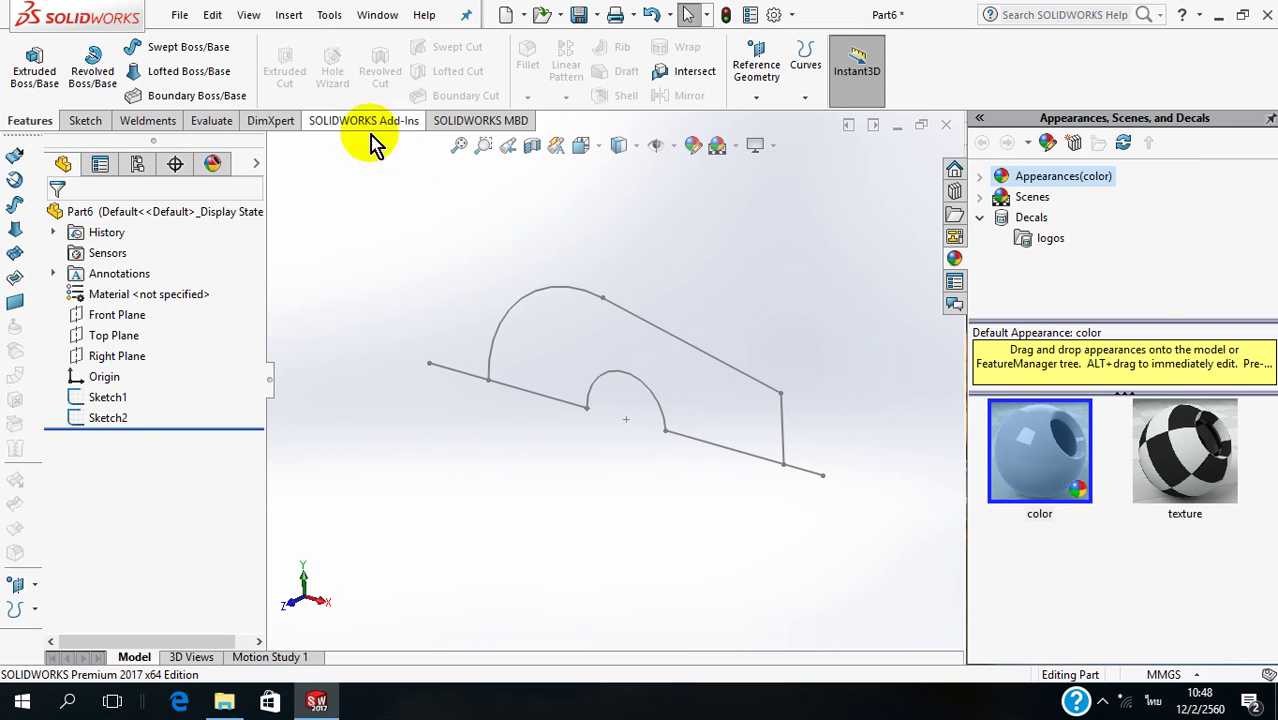
pyautogui.click(289, 16)
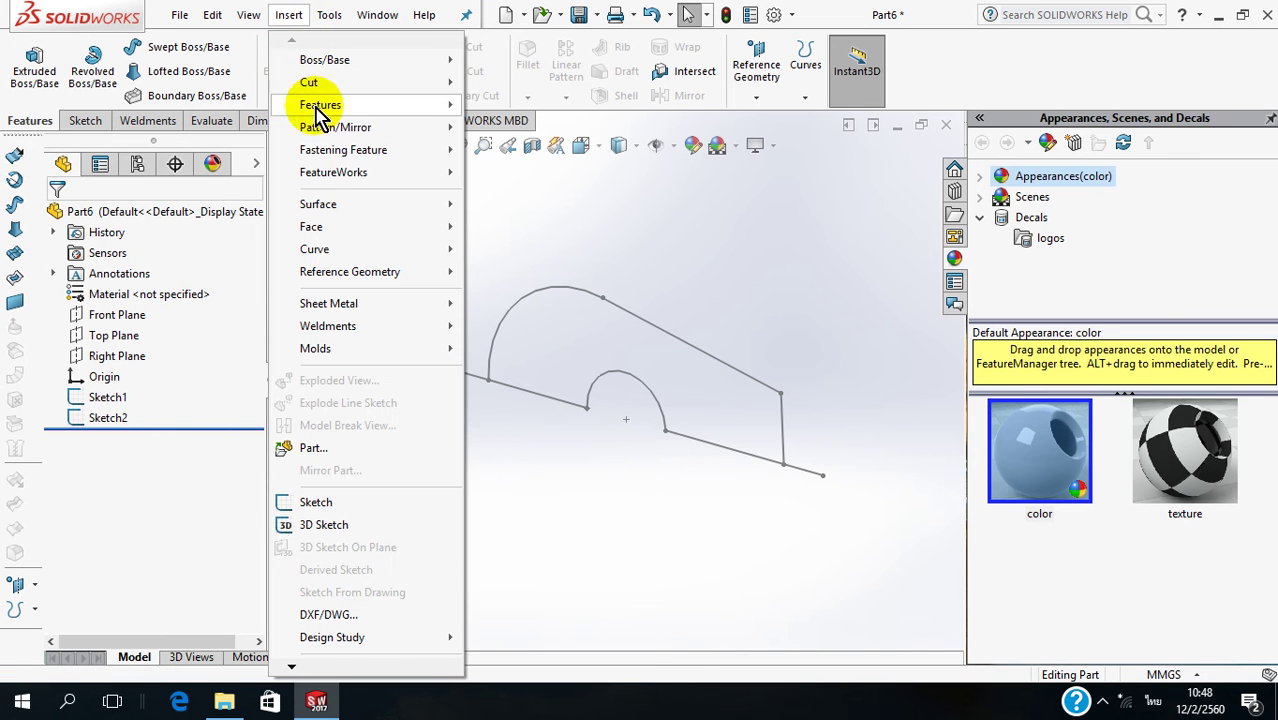
pyautogui.click(352, 206)
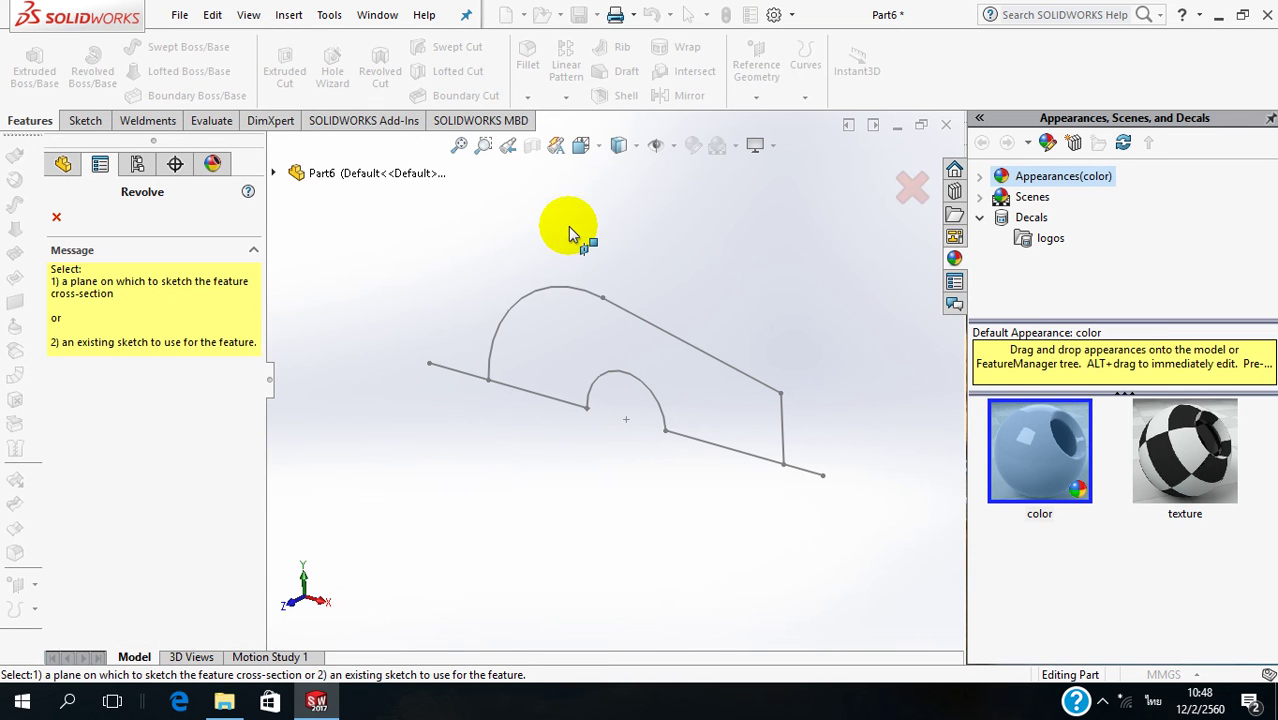
# Step: Revolve the arched profile 180° Mid Plane about Line1@Sketch1 into a surface
pyautogui.click(571, 288)
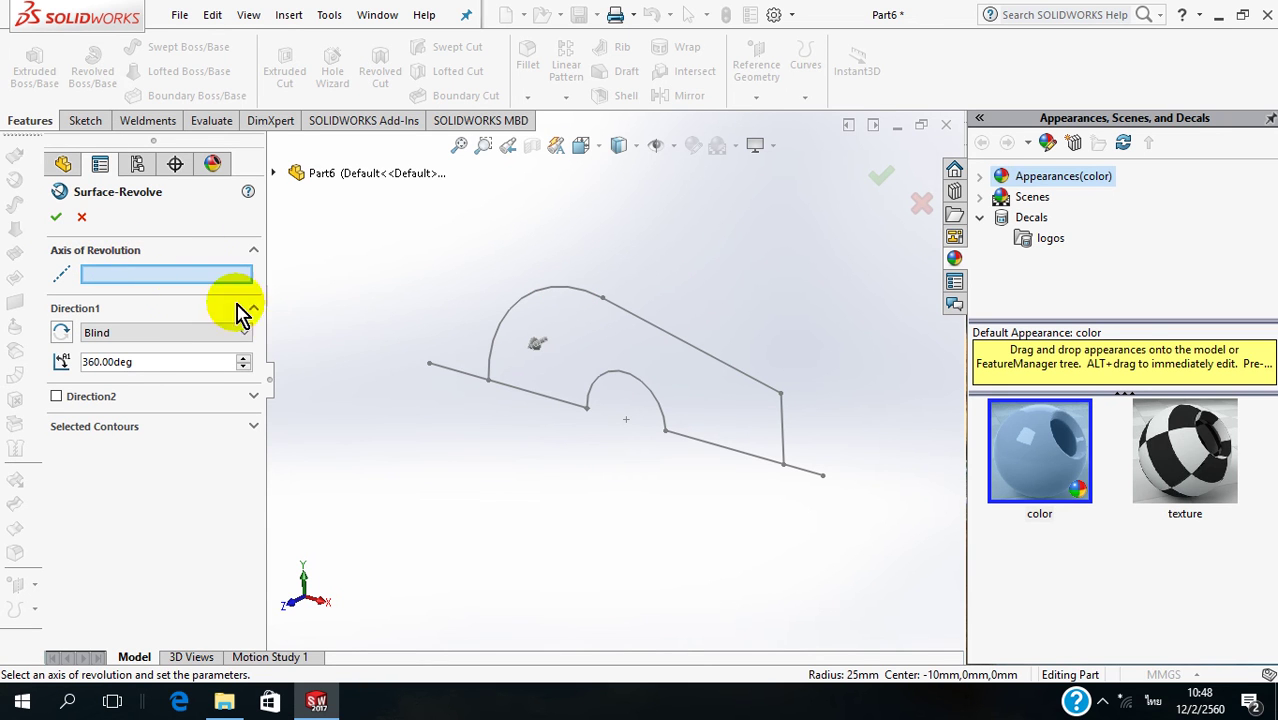
pyautogui.click(516, 396)
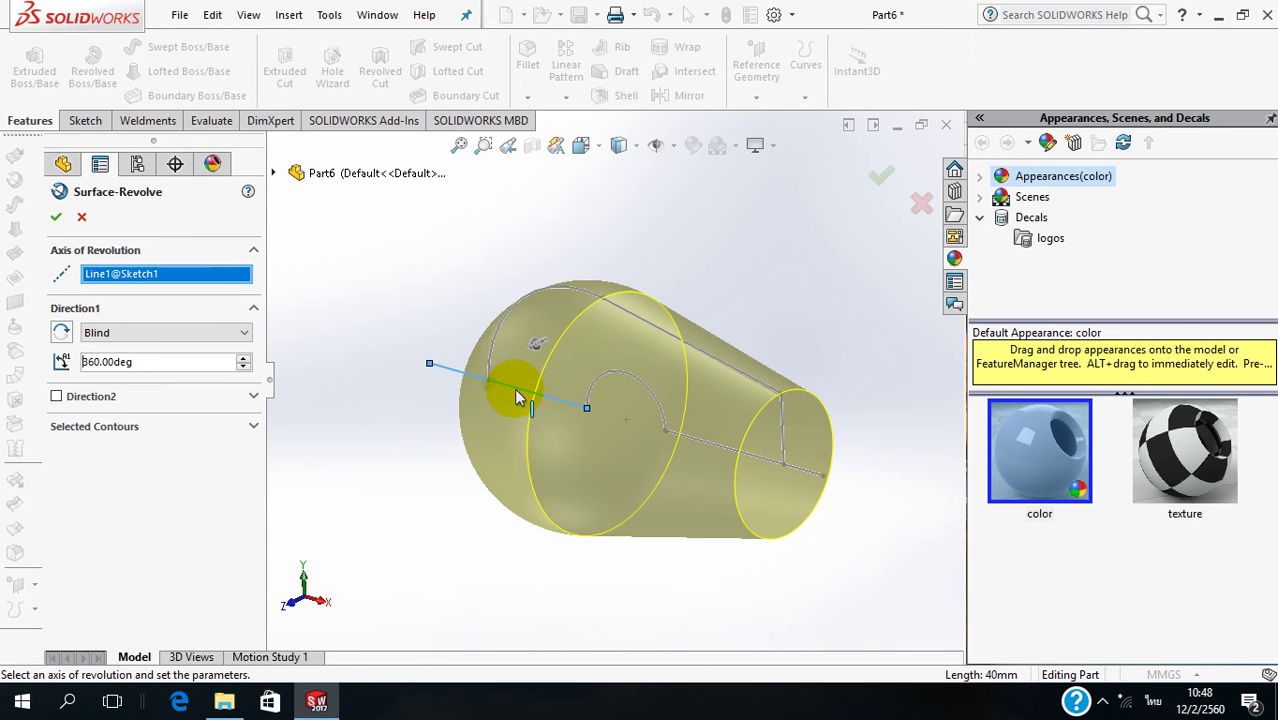
pyautogui.moveTo(157, 364); pyautogui.dragTo(65, 362)
pyautogui.write('180')
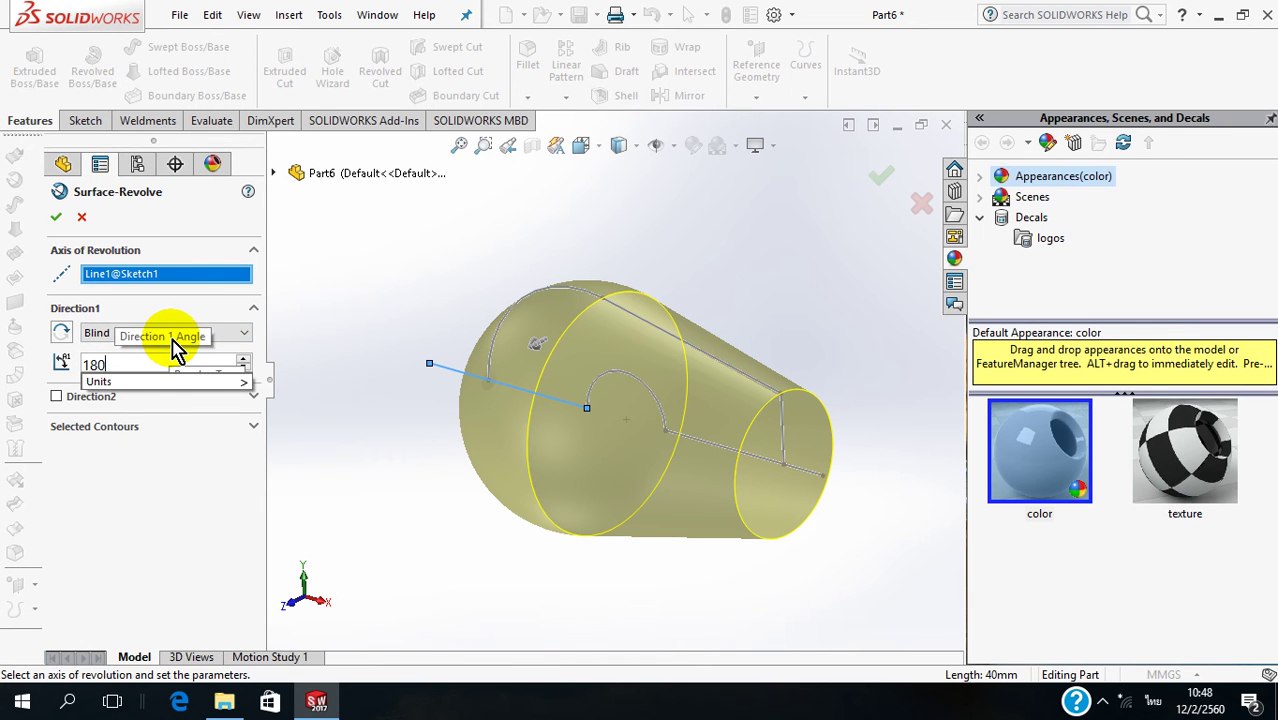
pyautogui.press('Return')
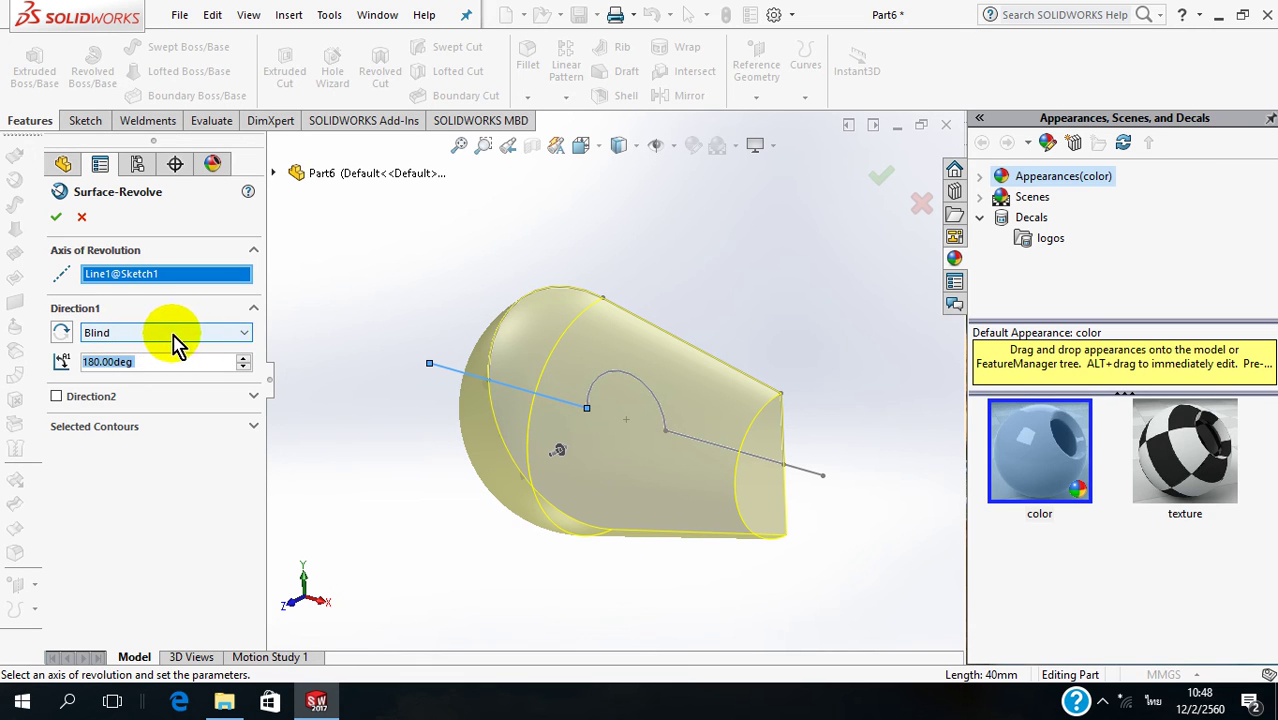
pyautogui.click(238, 340)
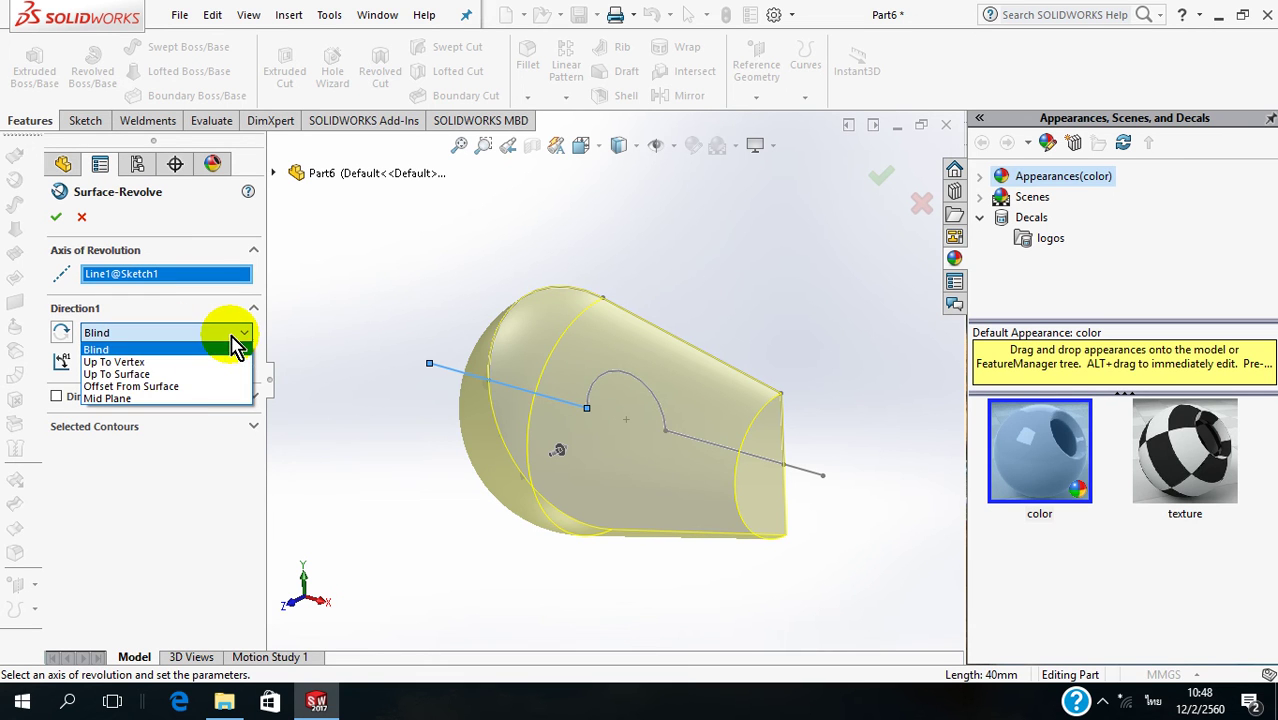
pyautogui.click(186, 399)
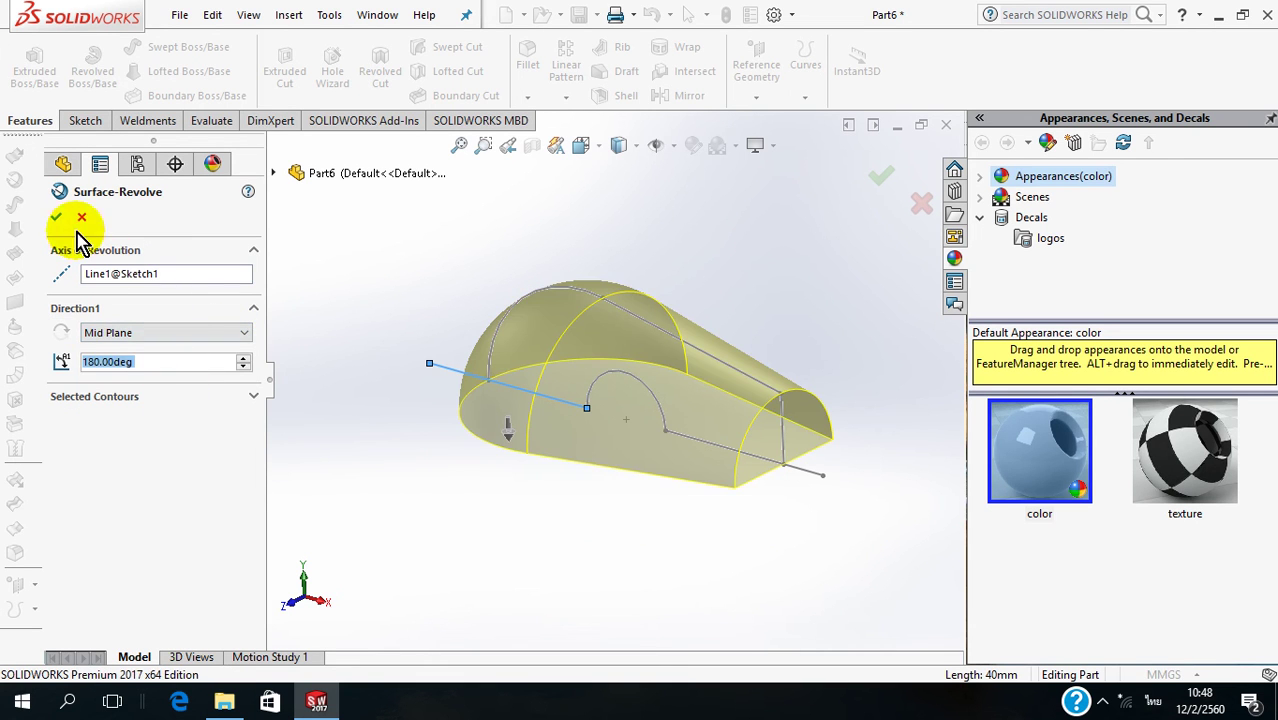
pyautogui.click(57, 218)
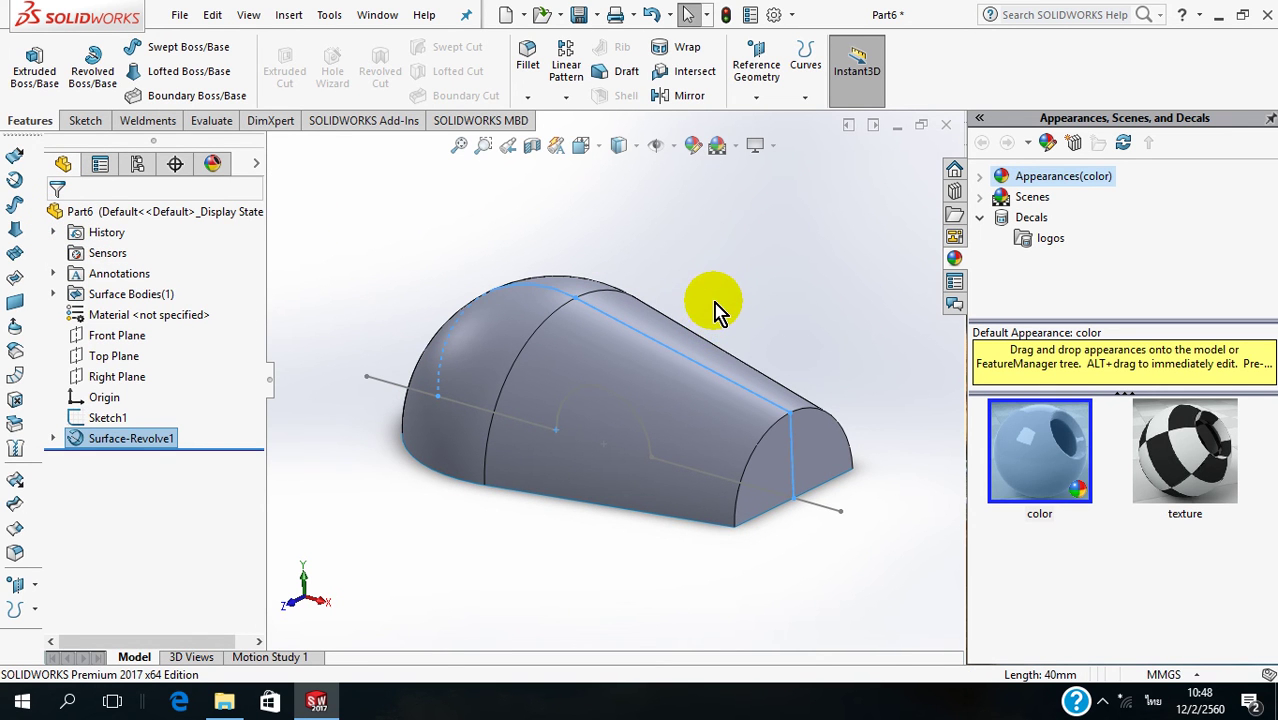
# Step: Extrude Sketch1 into a 100 mm Mid Plane surface crossing the revolved dome
pyautogui.click(289, 15)
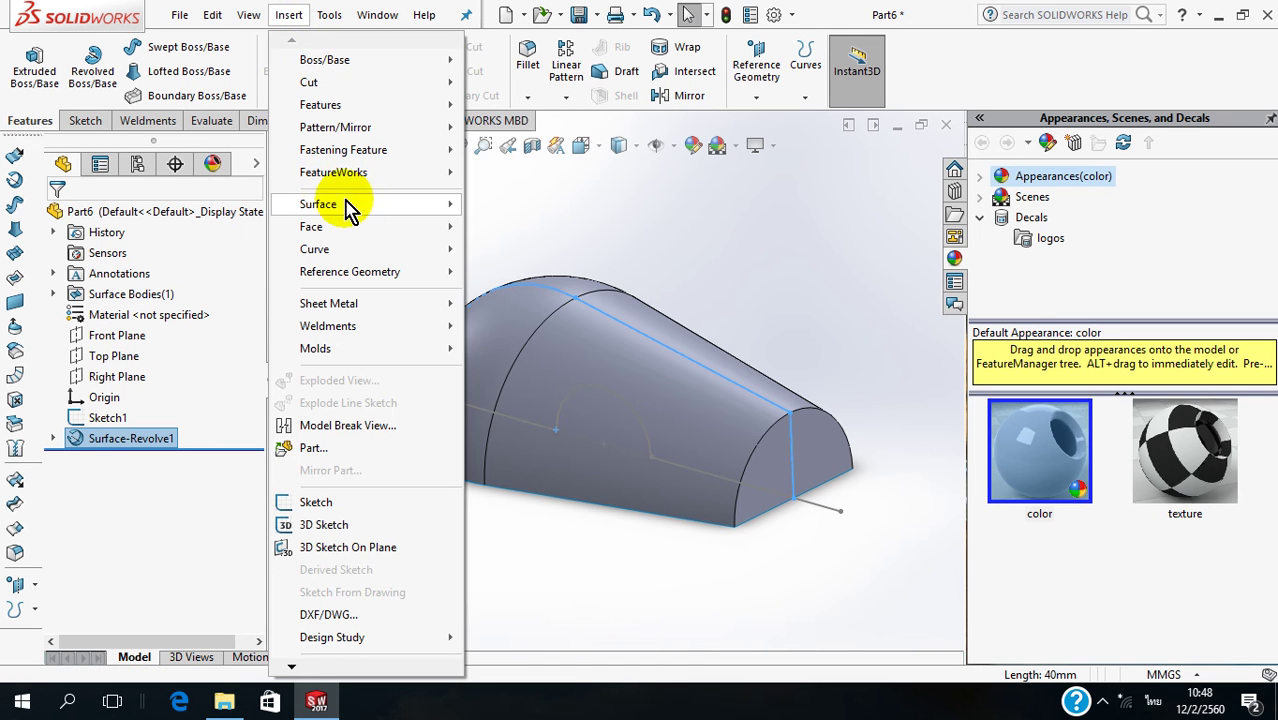
pyautogui.moveTo(318, 204)
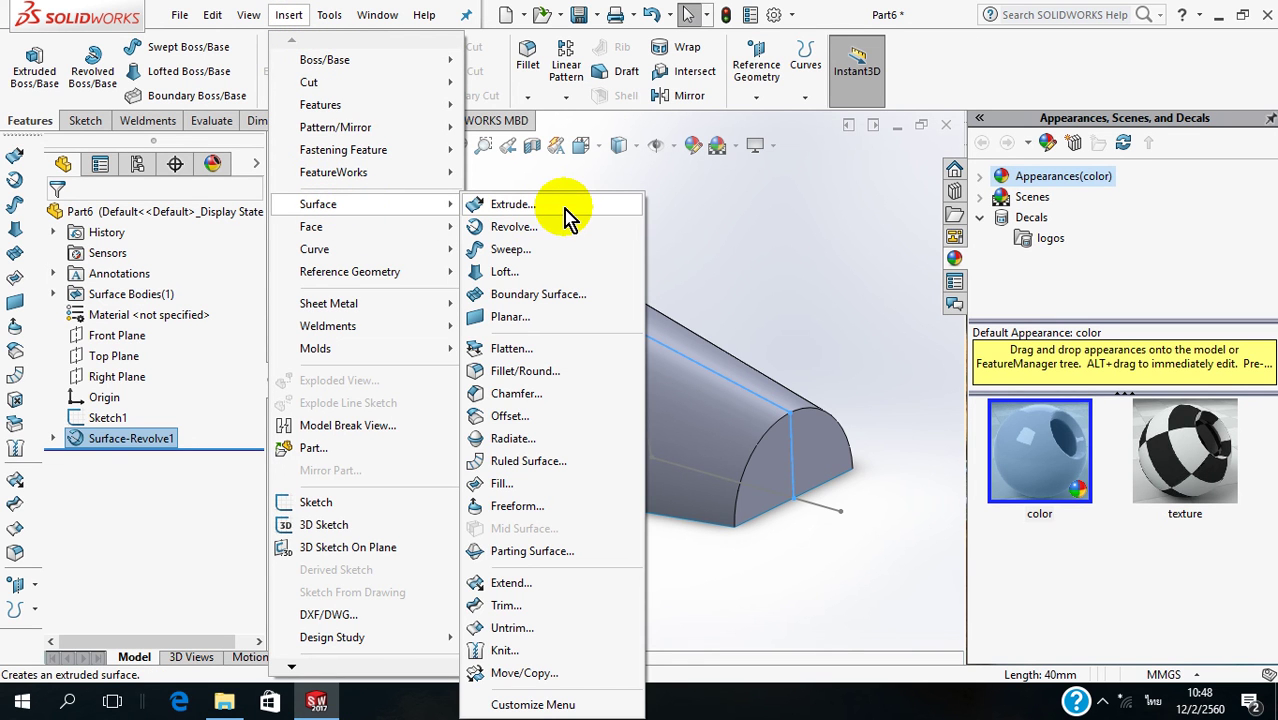
pyautogui.click(566, 210)
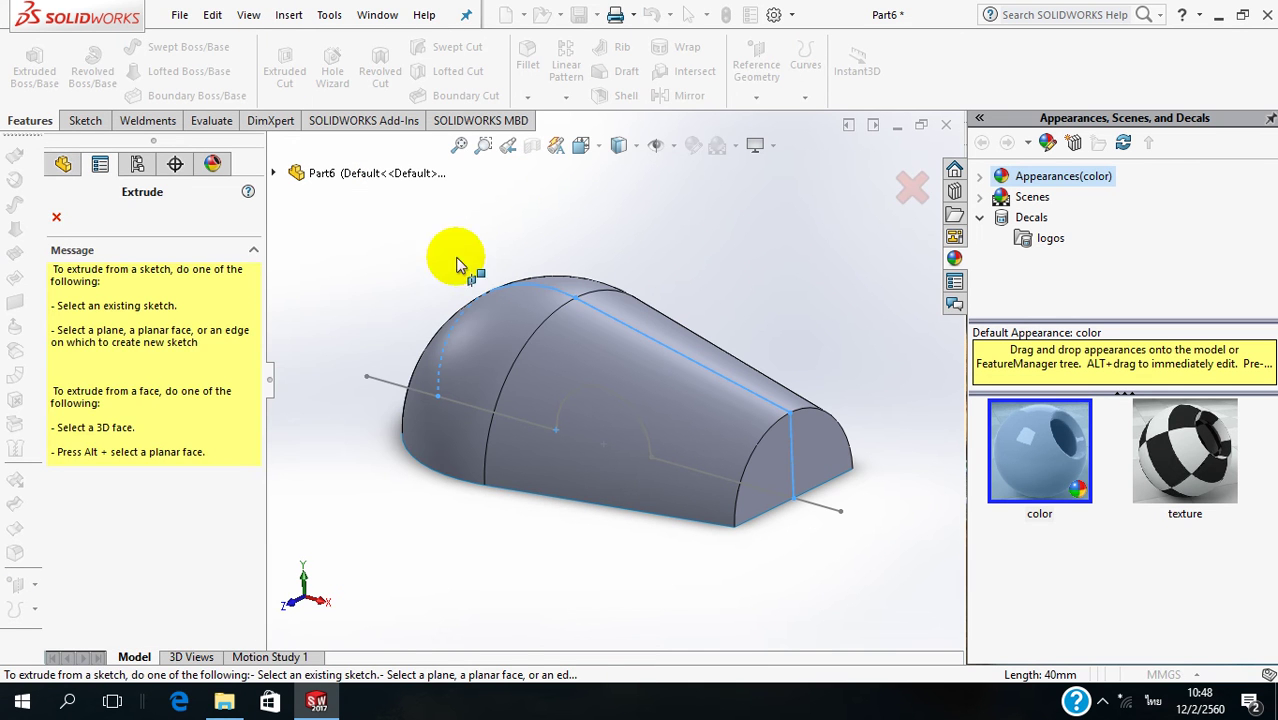
pyautogui.click(381, 377)
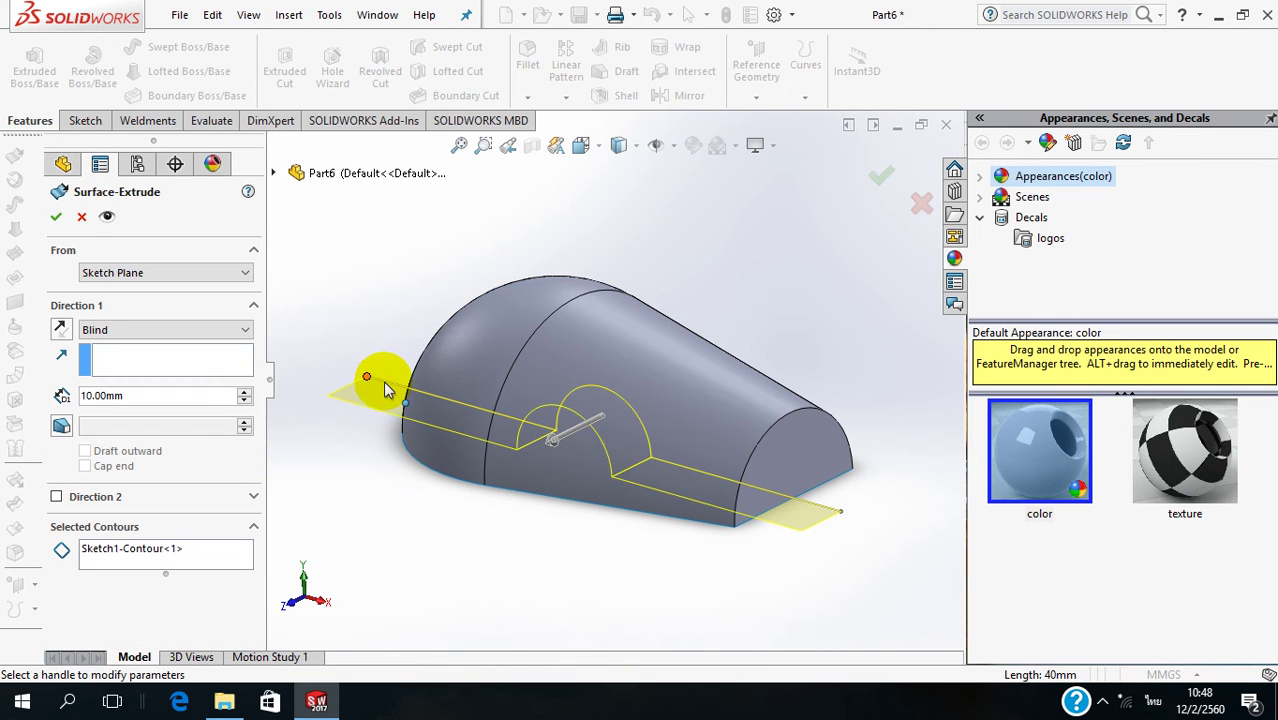
pyautogui.doubleClick(154, 395)
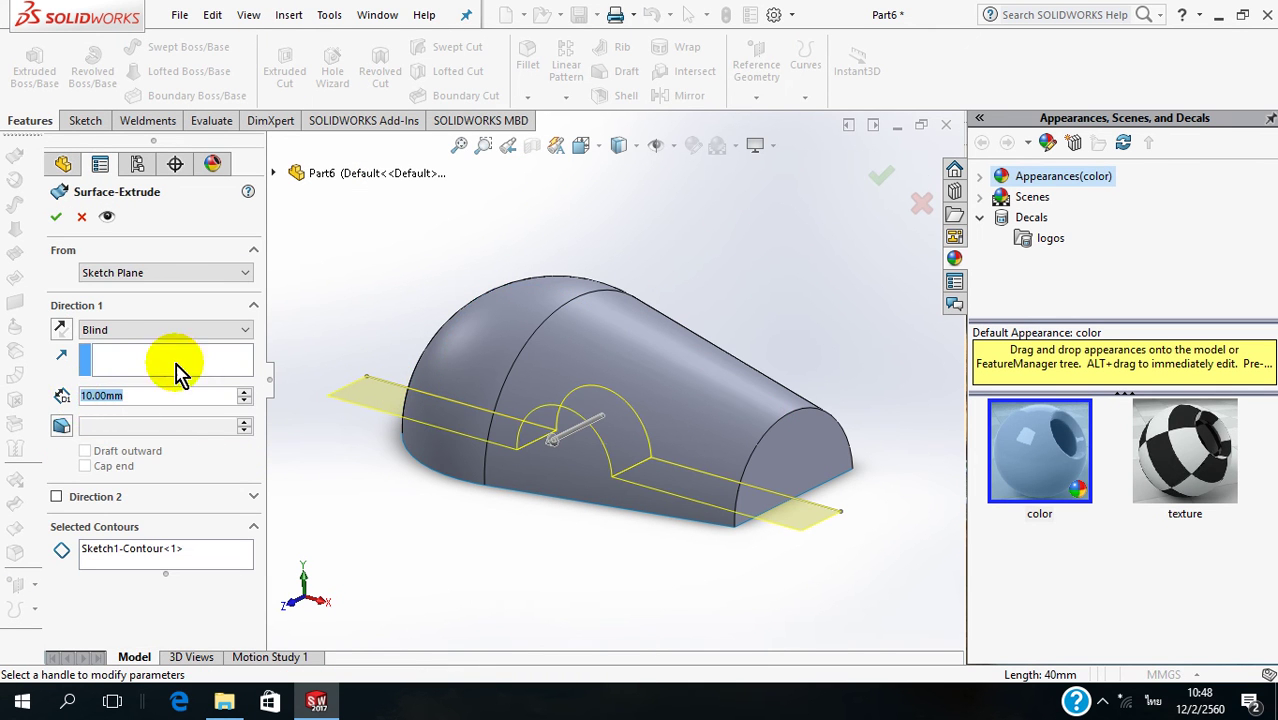
pyautogui.write('100')
pyautogui.press('Return')
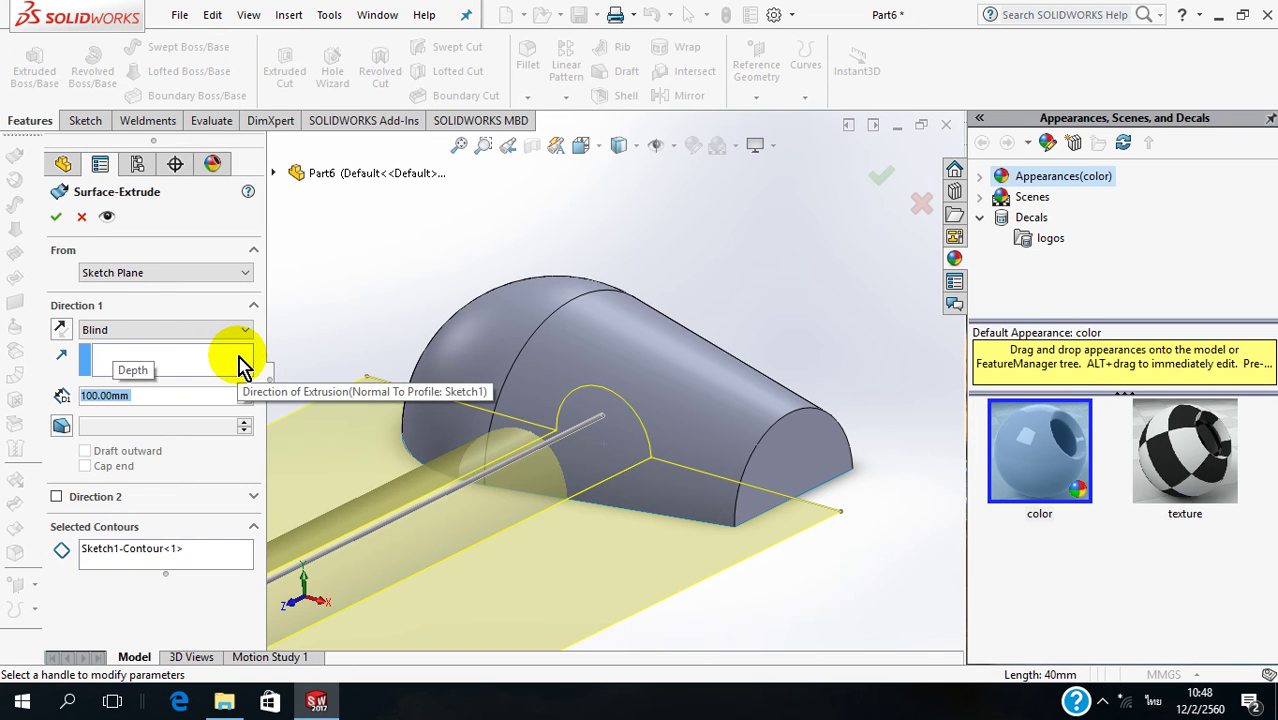
pyautogui.scroll(2, 650, 280)
pyautogui.scroll(2, 645, 278)
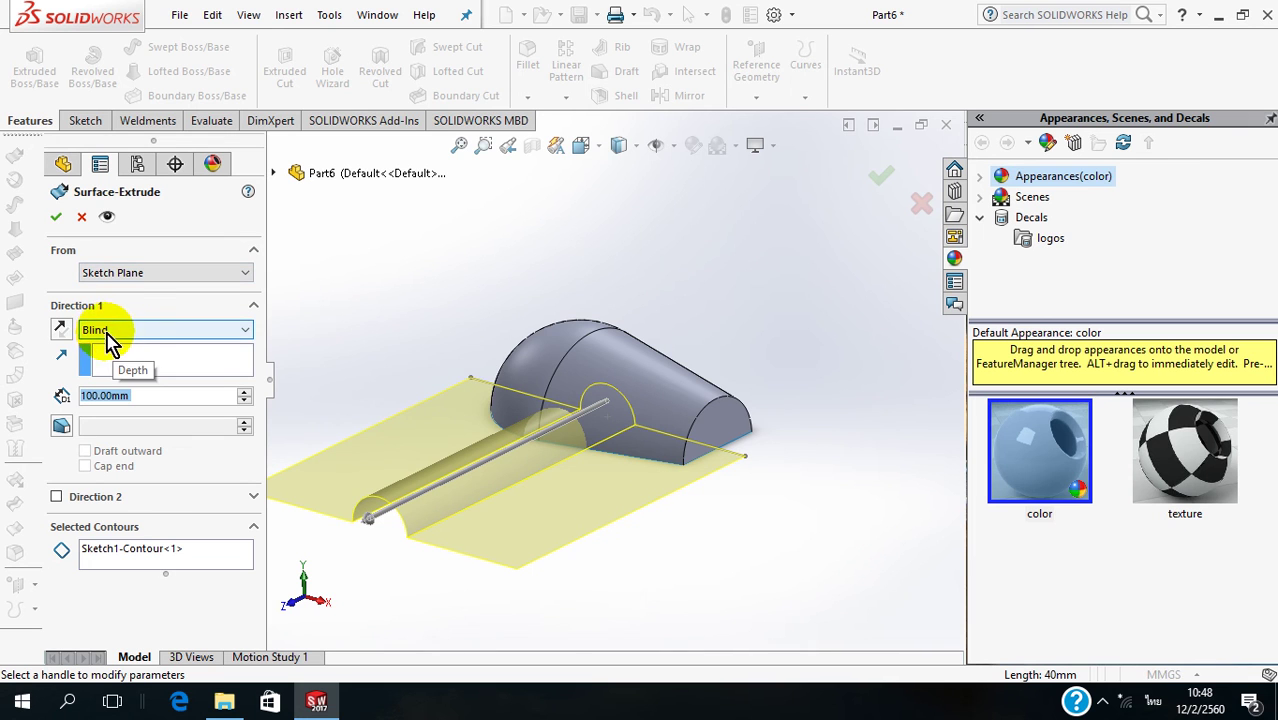
pyautogui.click(165, 336)
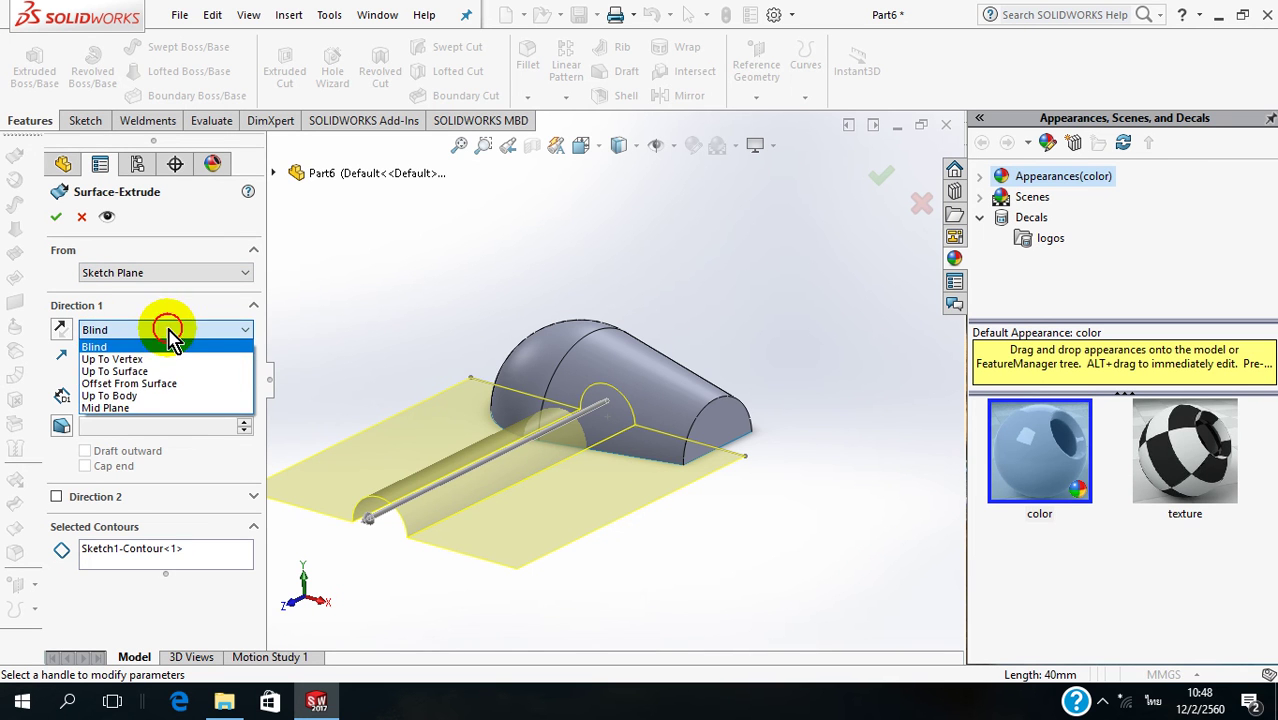
pyautogui.click(152, 417)
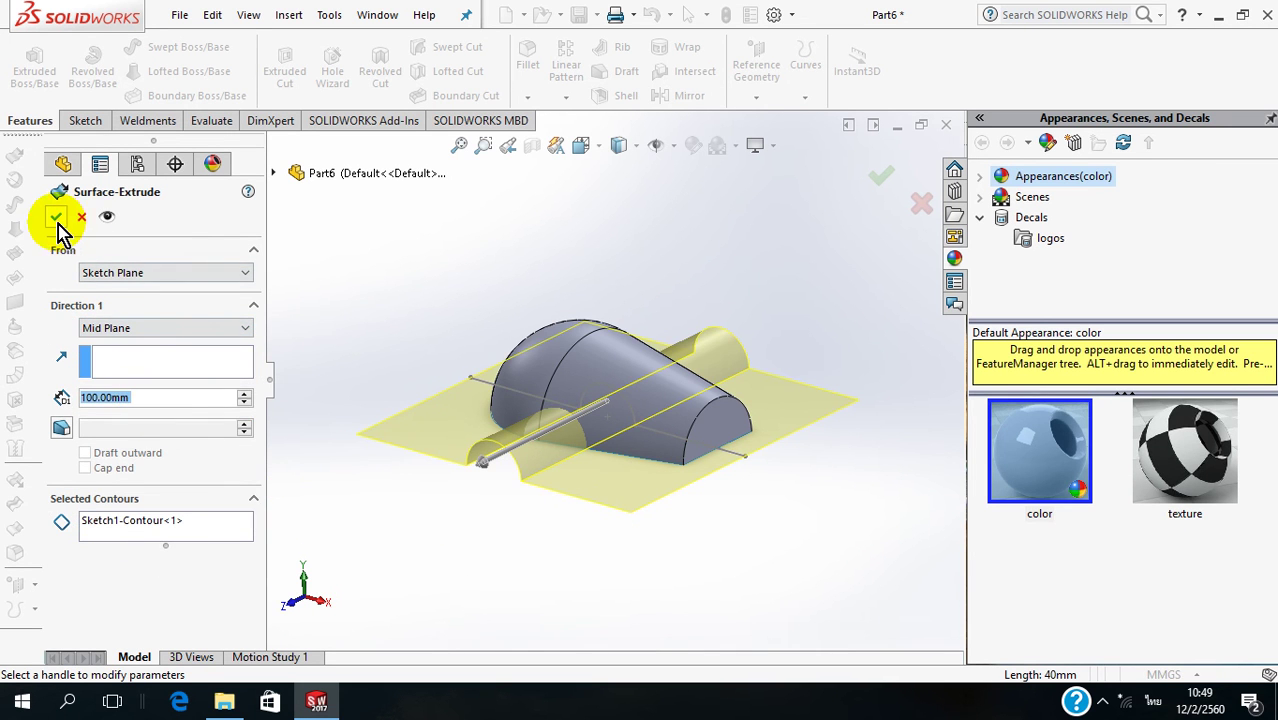
pyautogui.click(56, 218)
# Step: Orbit and zoom to inspect where the channel sheet intersects the half-dome
pyautogui.scroll(-2, 410, 360)
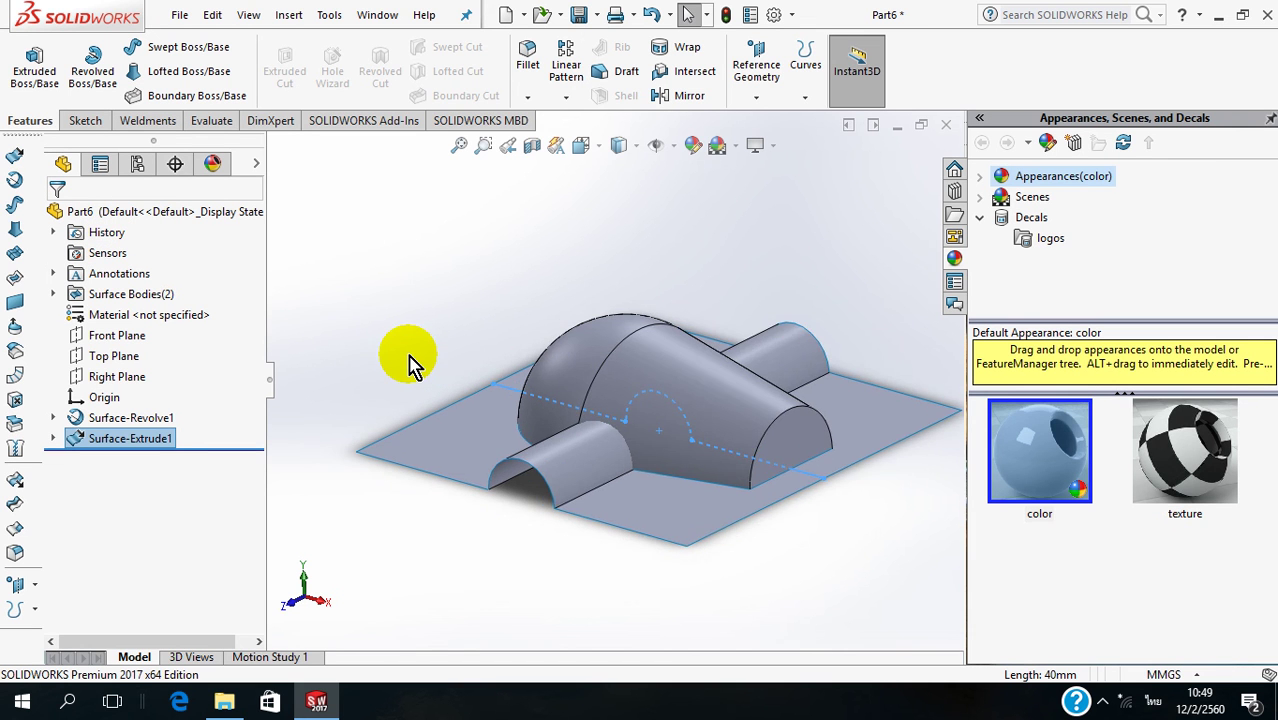
pyautogui.scroll(-1, 410, 360)
pyautogui.moveTo(484, 452)
pyautogui.mouseDown(button='middle')
pyautogui.moveTo(559, 428)
pyautogui.moveTo(593, 157)
pyautogui.mouseUp(button='middle')
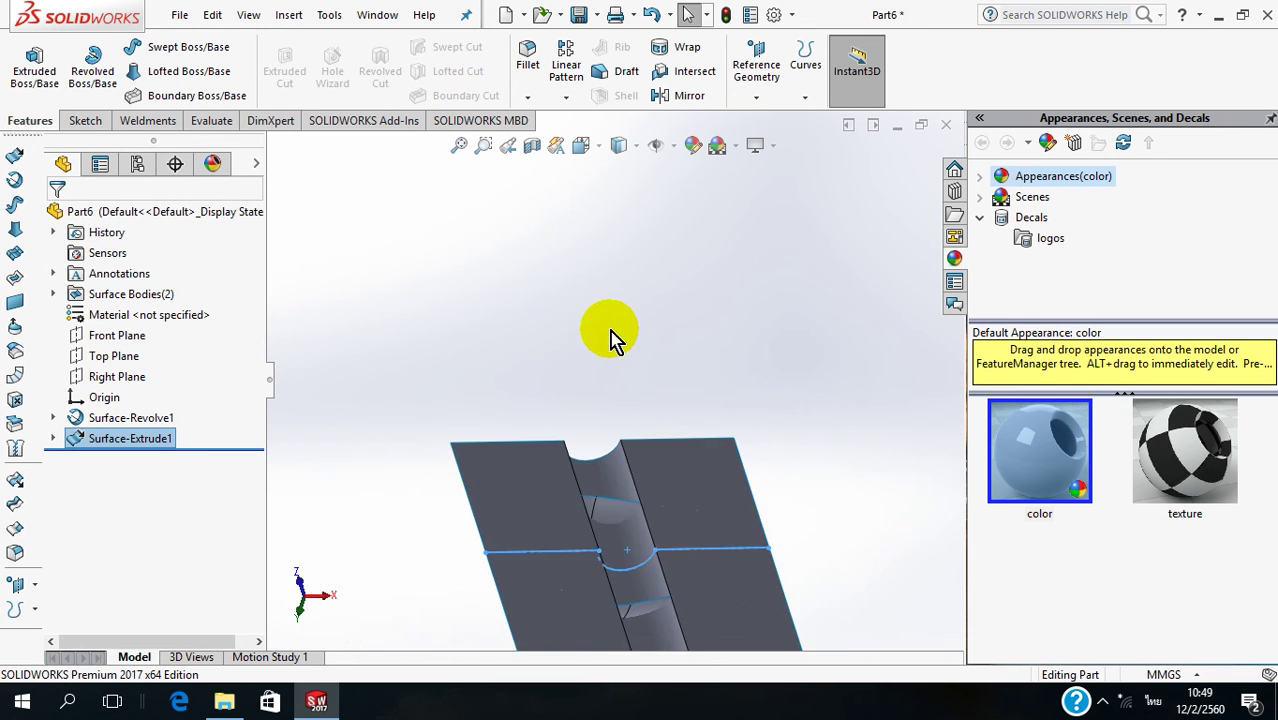
pyautogui.scroll(3, 615, 337)
pyautogui.moveTo(685, 508)
pyautogui.mouseDown(button='middle')
pyautogui.moveTo(650, 428)
pyautogui.moveTo(628, 505)
pyautogui.mouseUp(button='middle')
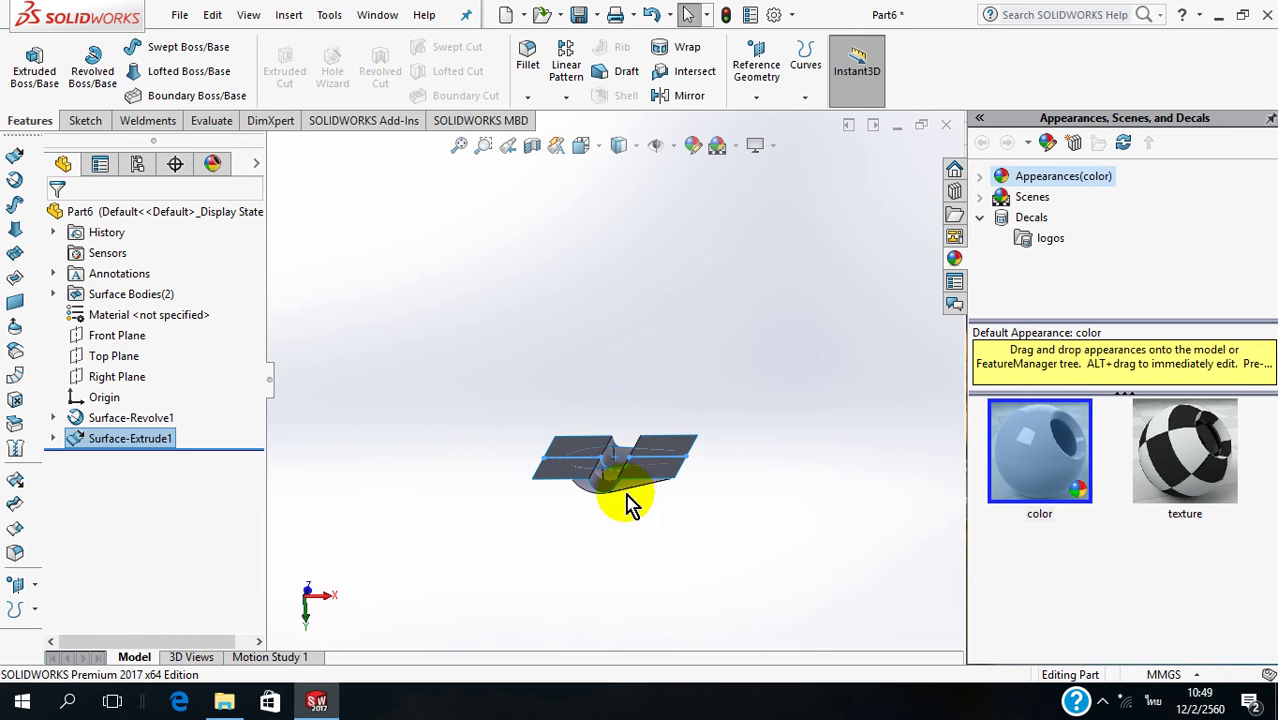
pyautogui.scroll(-2, 627, 503)
pyautogui.scroll(-2, 613, 490)
pyautogui.scroll(-1, 616, 482)
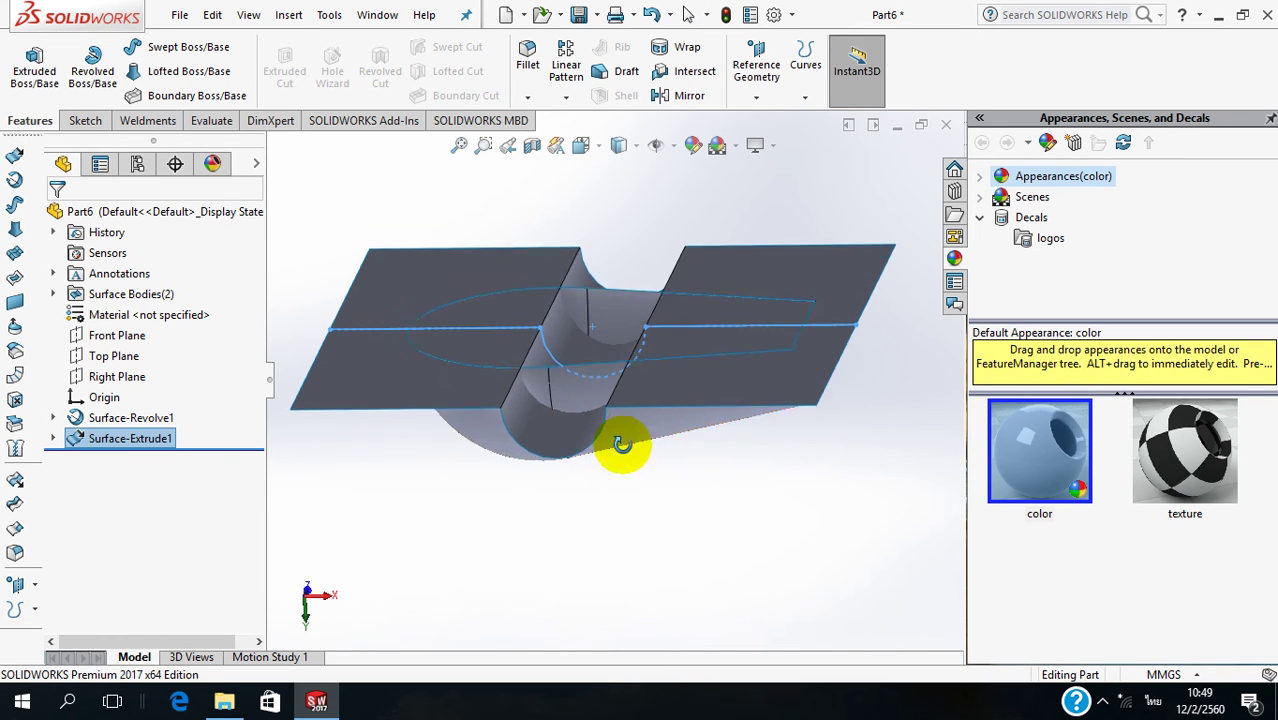
pyautogui.moveTo(622, 444); pyautogui.dragTo(622, 462, button='middle')
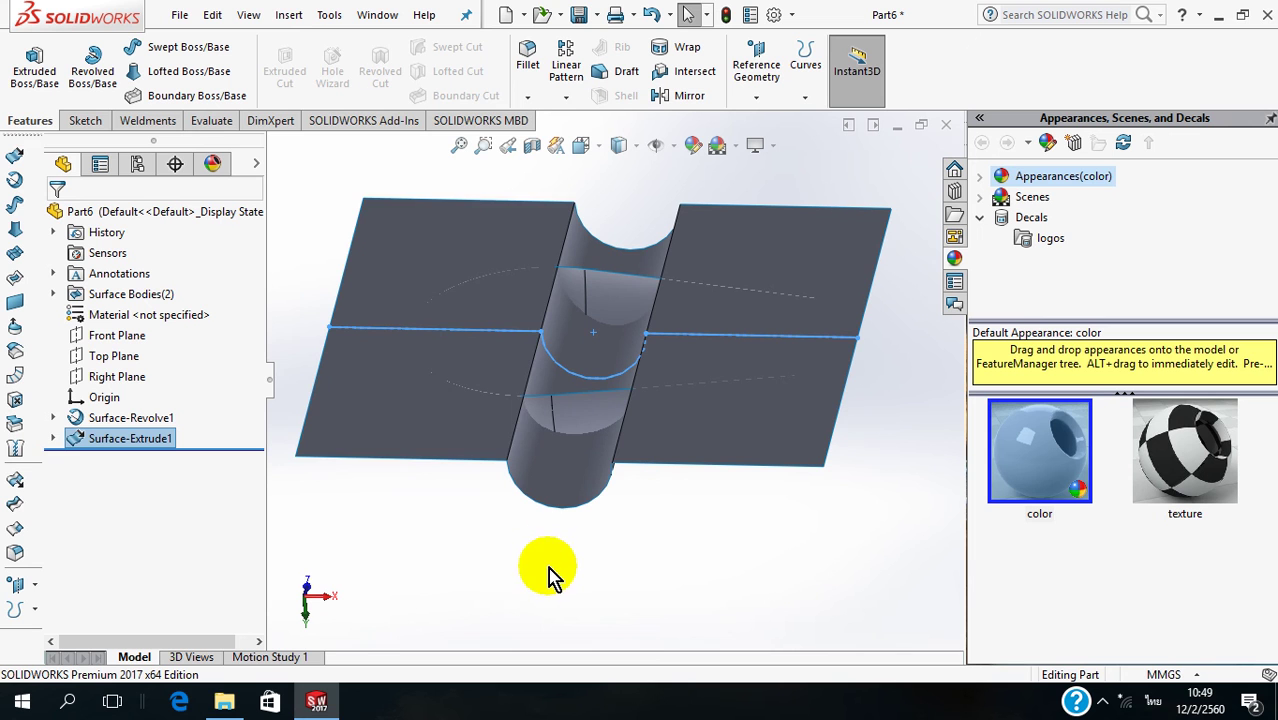
pyautogui.click(283, 17)
pyautogui.moveTo(318, 204)
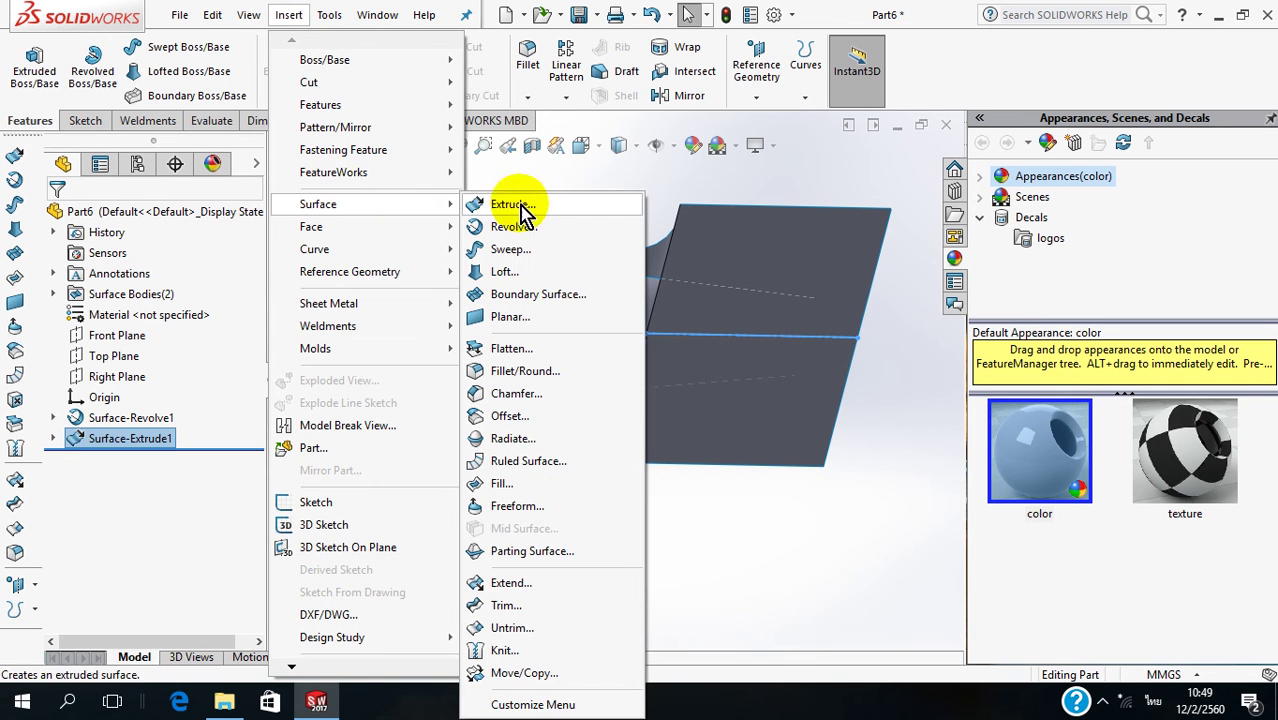
# Step: Trim the revolved surface with Surface-Extrude1, keeping the dome portion below the sheet
pyautogui.click(548, 608)
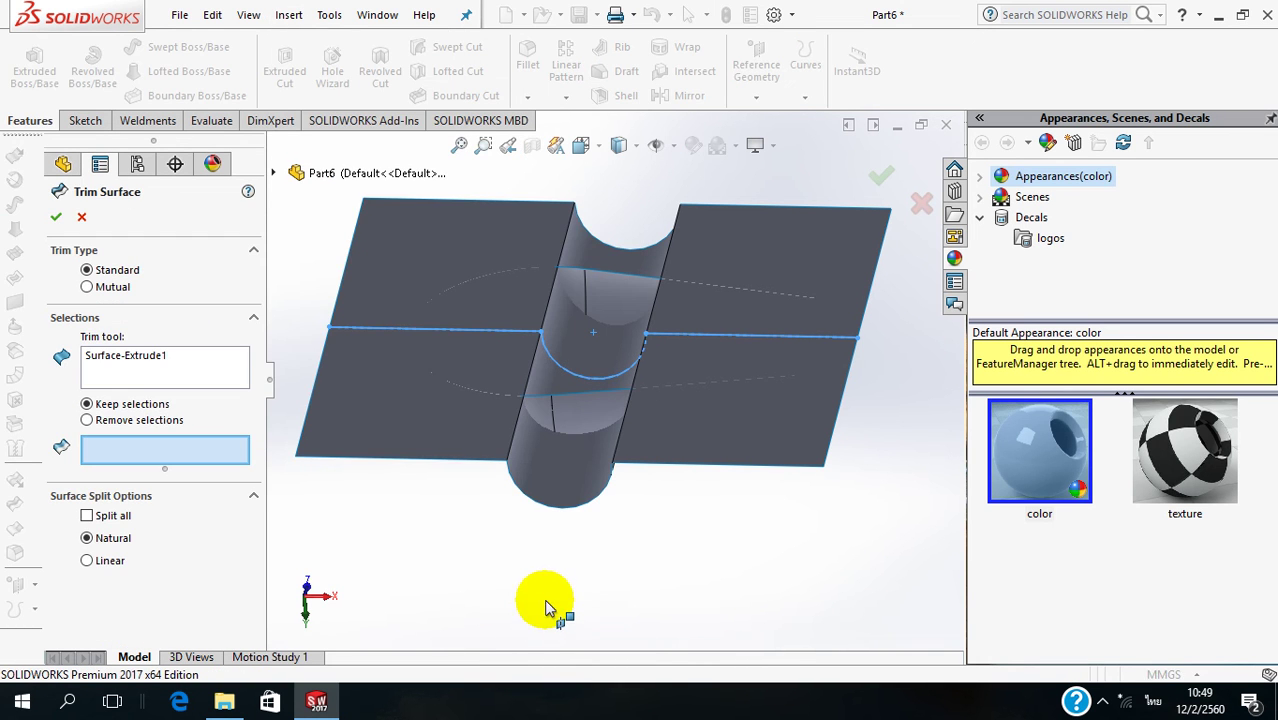
pyautogui.click(152, 356)
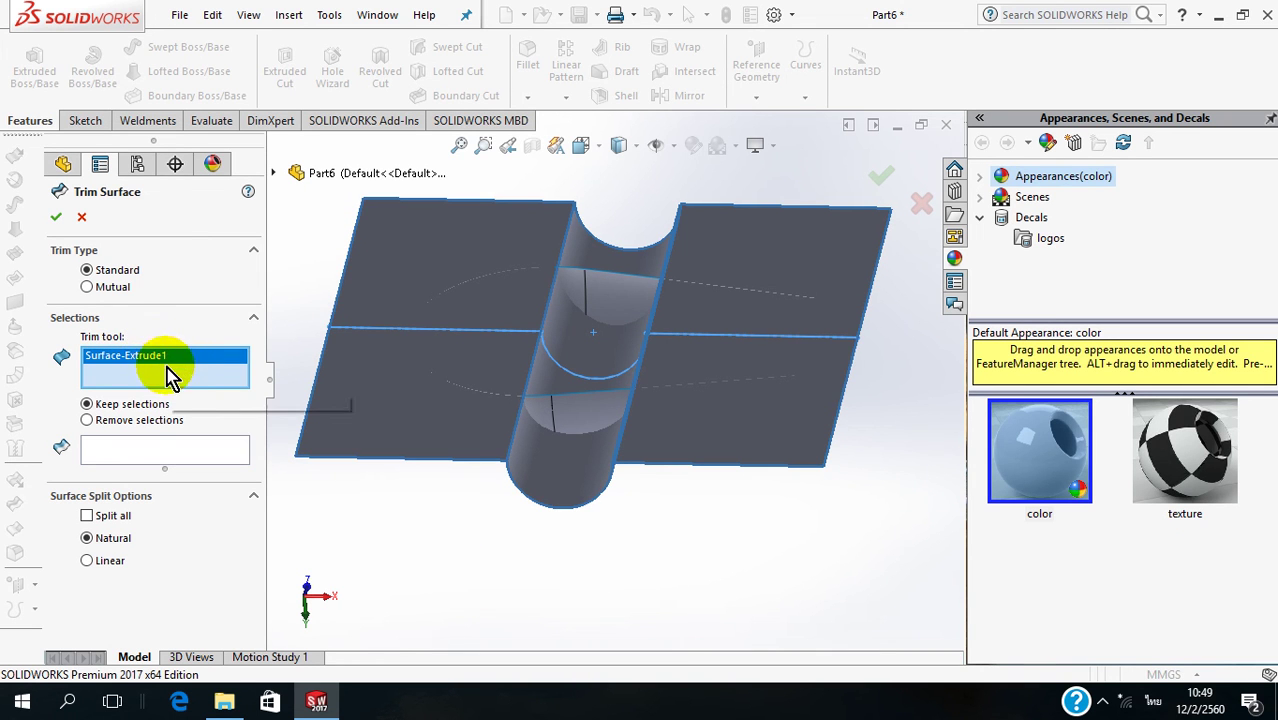
pyautogui.rightClick(168, 366)
pyautogui.click(194, 393)
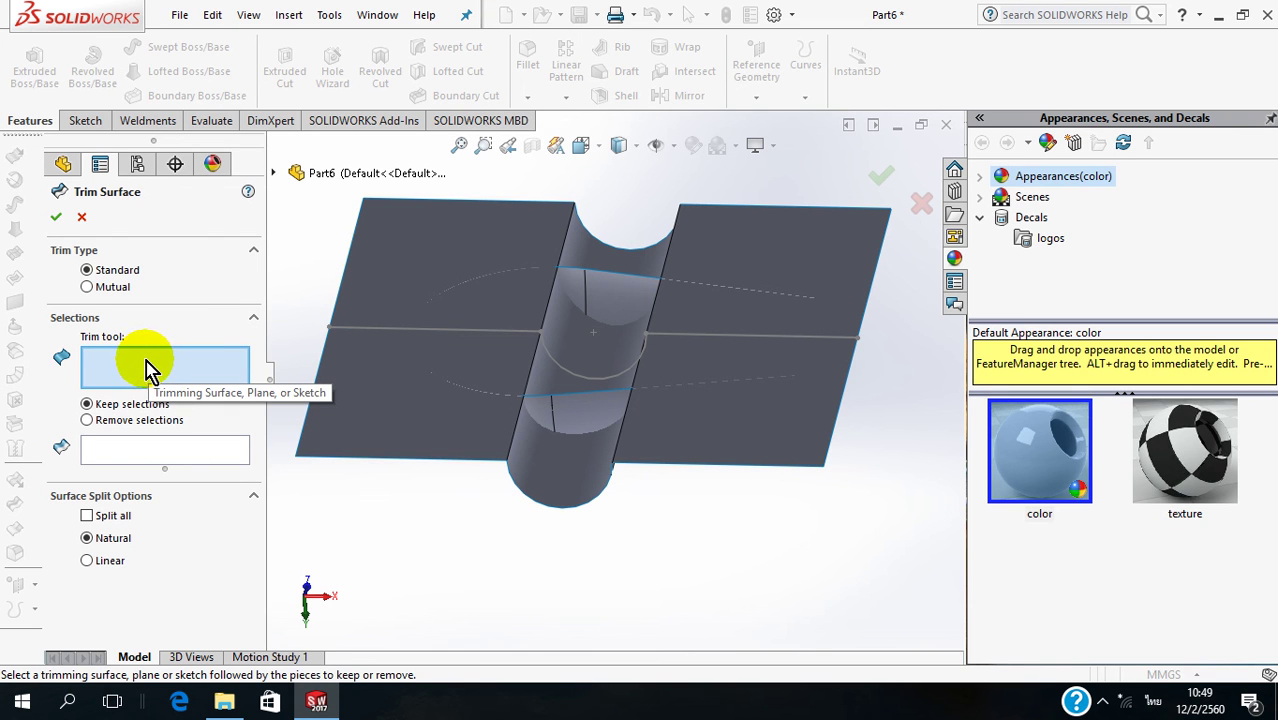
pyautogui.click(405, 421)
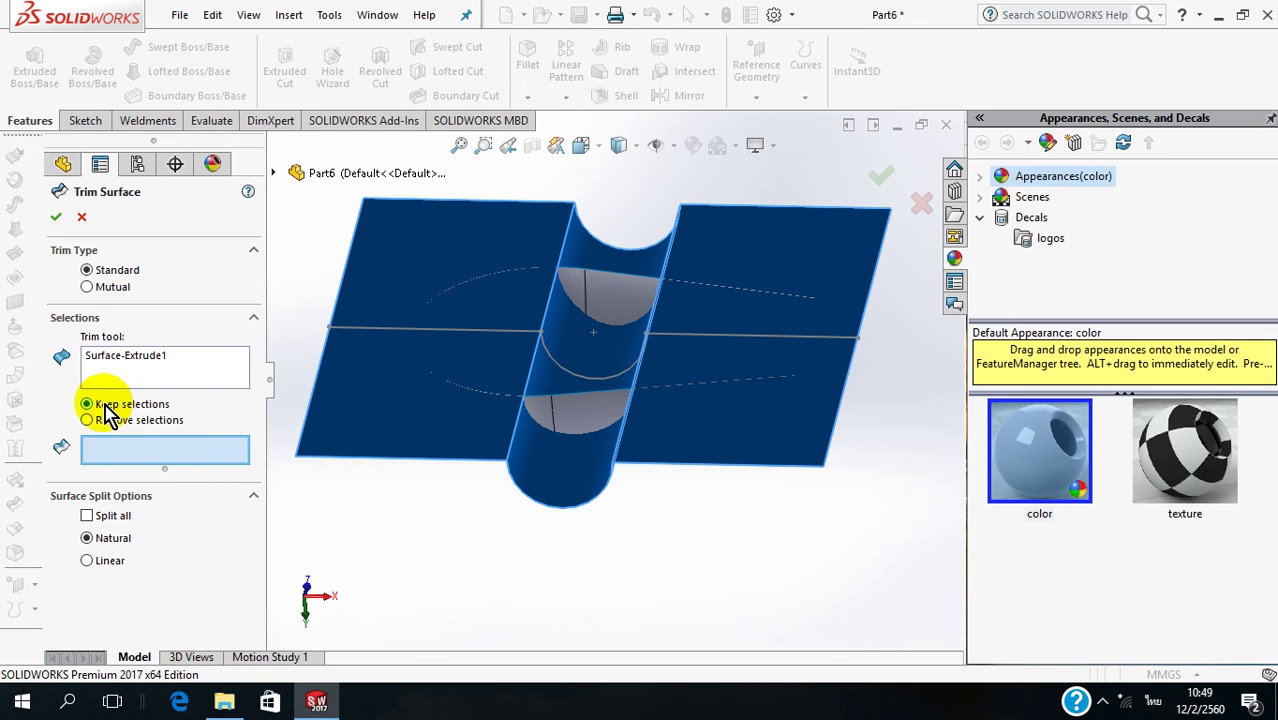
pyautogui.moveTo(383, 501)
pyautogui.mouseDown(button='middle')
pyautogui.moveTo(465, 508)
pyautogui.moveTo(465, 425)
pyautogui.mouseUp(button='middle')
pyautogui.click(471, 423)
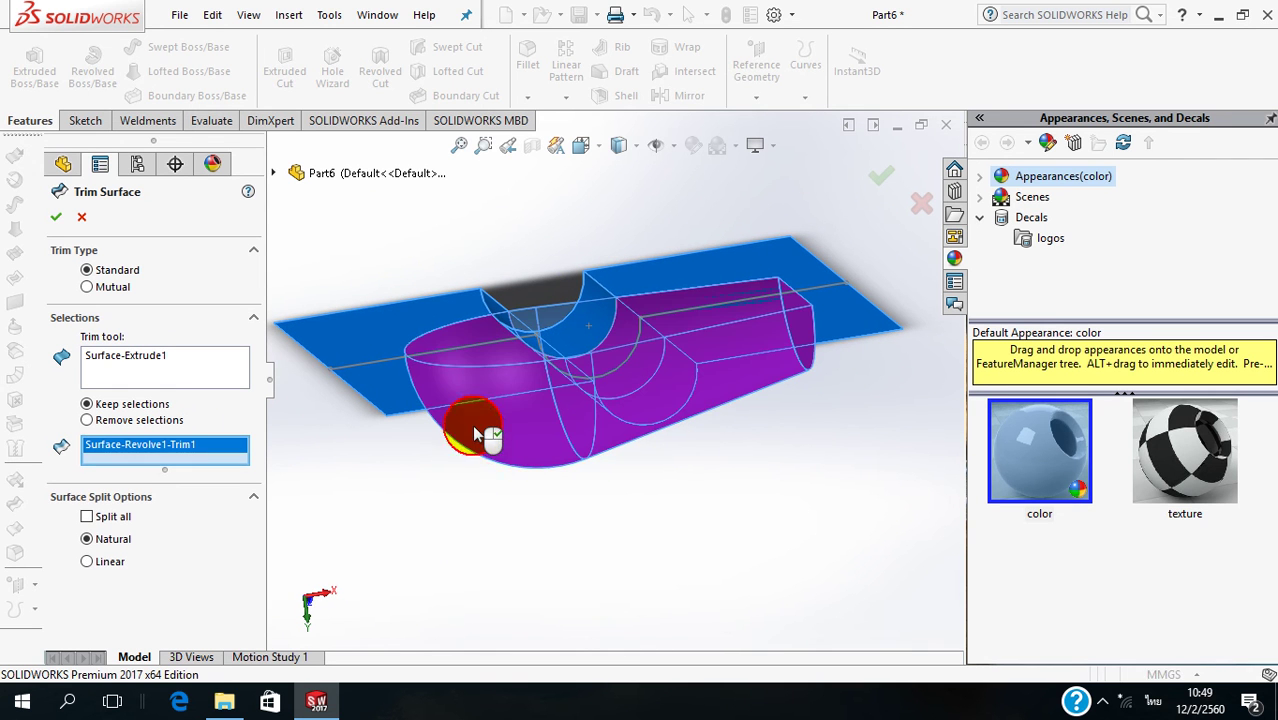
pyautogui.moveTo(556, 423); pyautogui.dragTo(572, 518, button='middle')
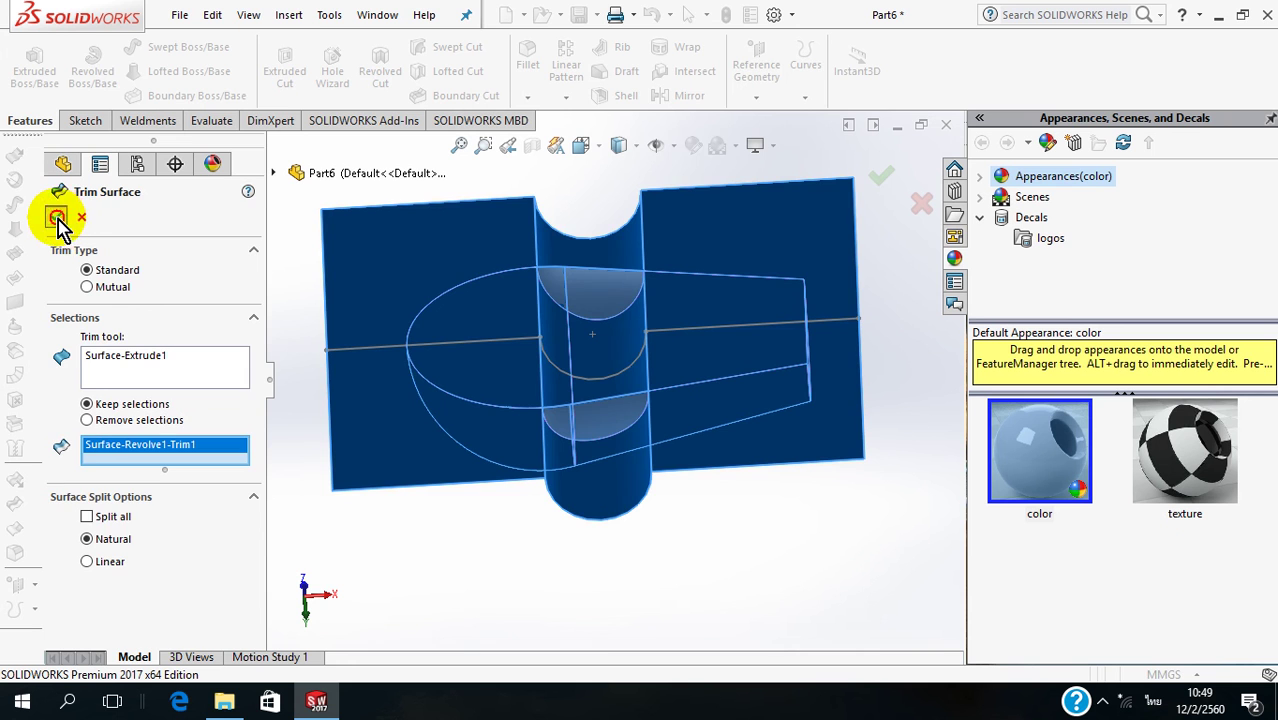
pyautogui.click(57, 219)
pyautogui.moveTo(376, 392)
pyautogui.mouseDown(button='middle')
pyautogui.moveTo(585, 466)
pyautogui.moveTo(582, 436)
pyautogui.moveTo(579, 505)
pyautogui.moveTo(593, 325)
pyautogui.moveTo(594, 487)
pyautogui.moveTo(590, 508)
pyautogui.moveTo(570, 500)
pyautogui.mouseUp(button='middle')
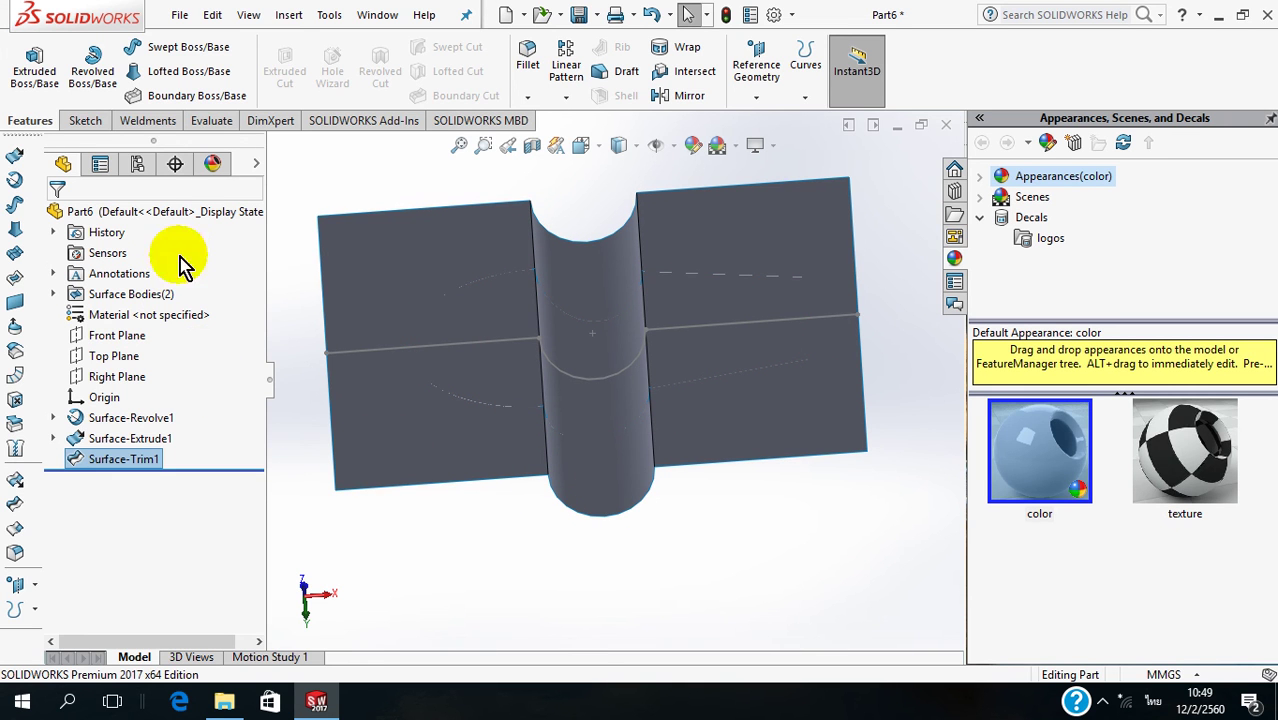
# Step: Trim the channel sheet using Surface-Trim1 as the tool, keeping the plate piece
pyautogui.click(287, 16)
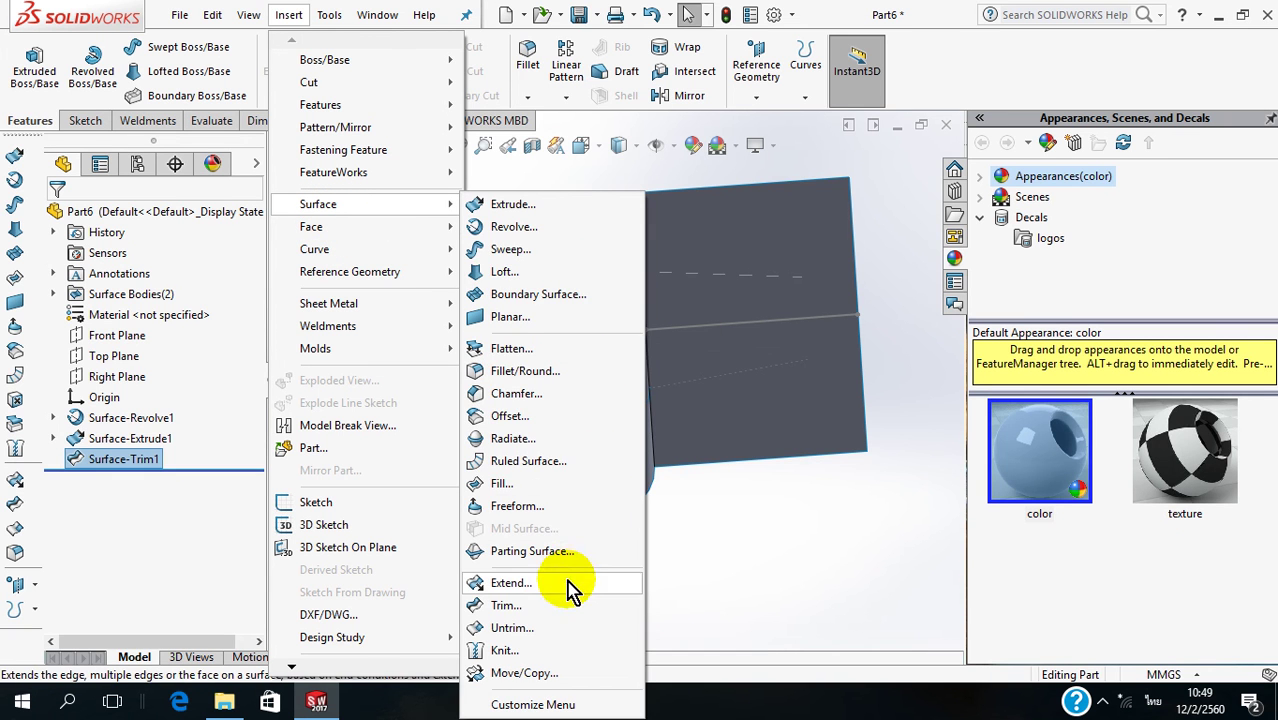
pyautogui.click(560, 607)
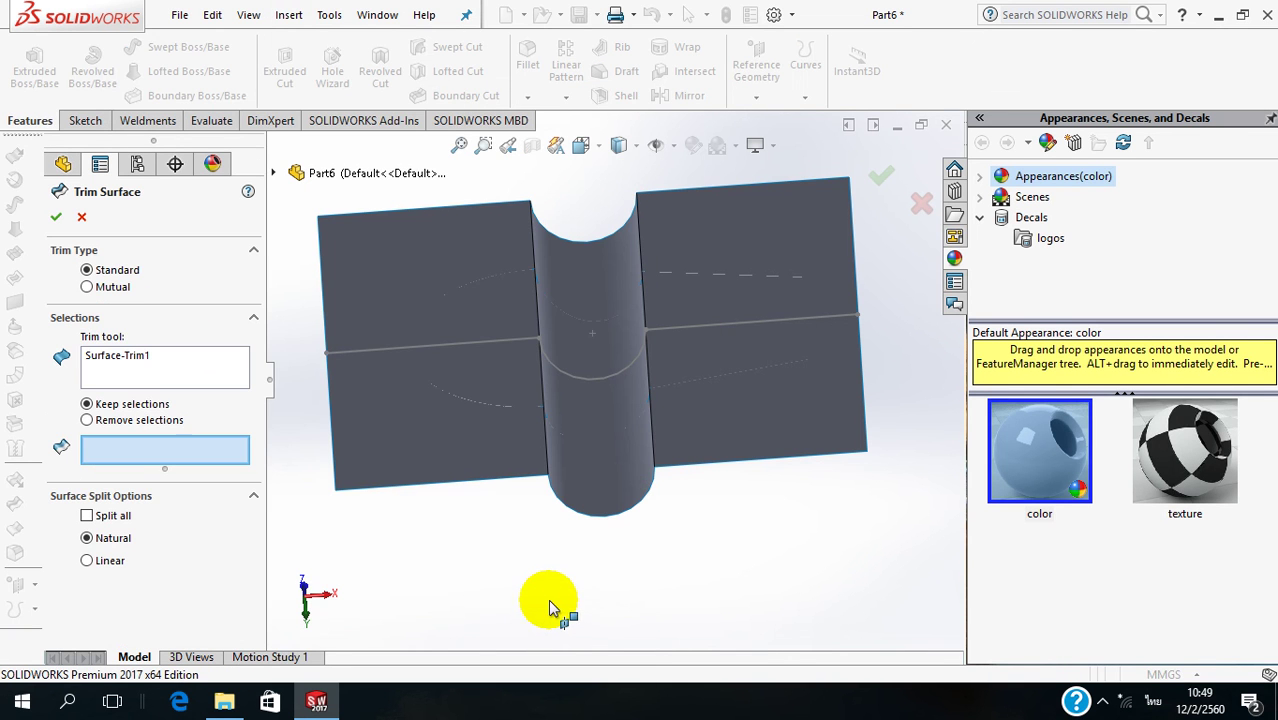
pyautogui.rightClick(140, 371)
pyautogui.click(168, 382)
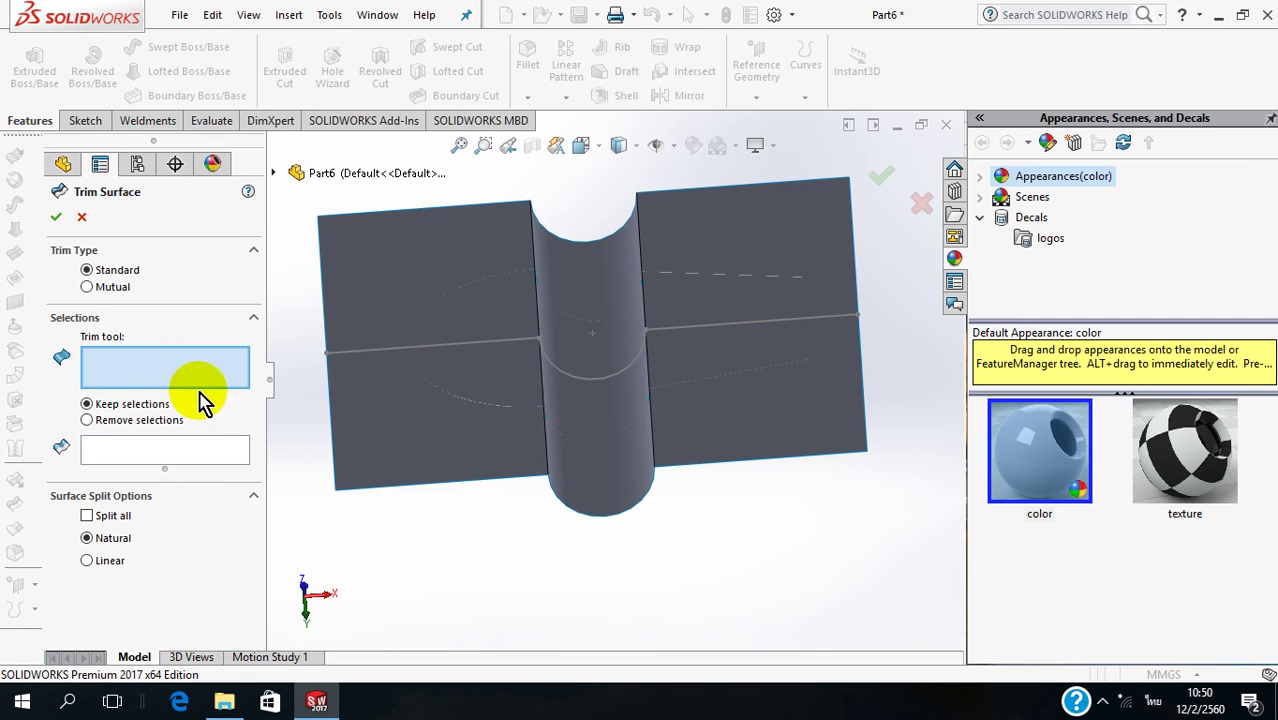
pyautogui.moveTo(519, 619); pyautogui.dragTo(490, 515, button='middle')
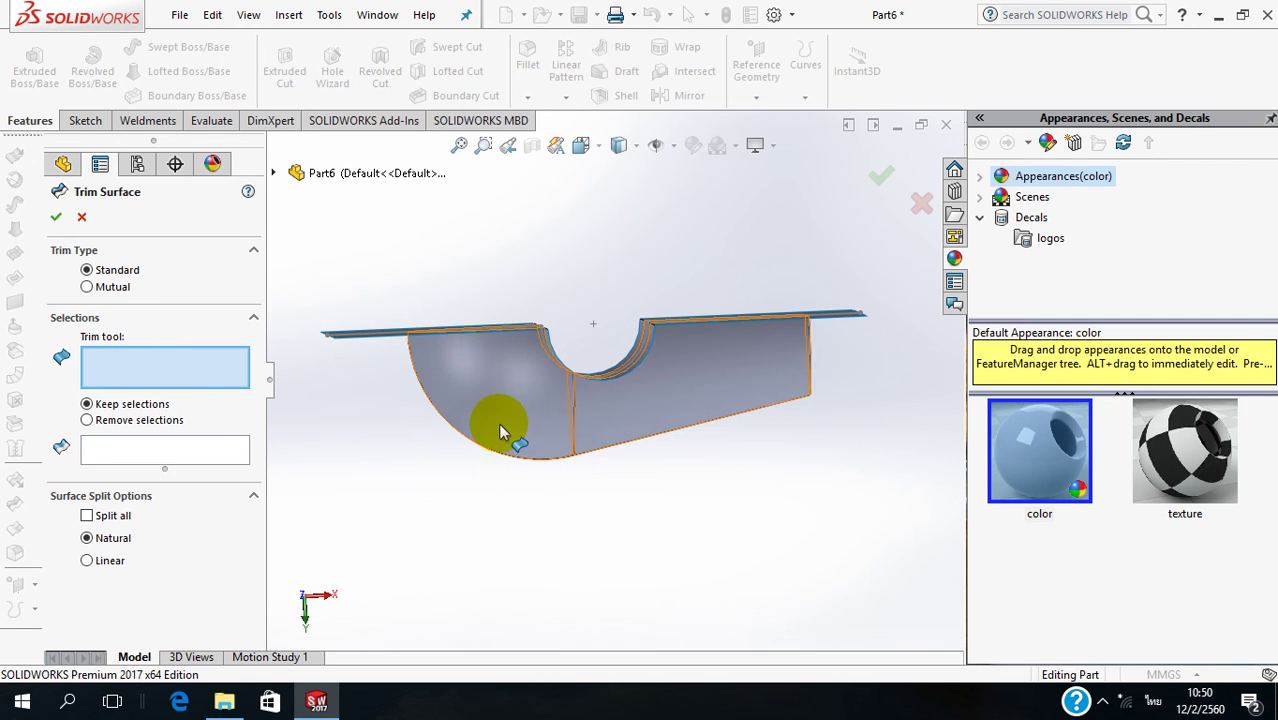
pyautogui.click(500, 431)
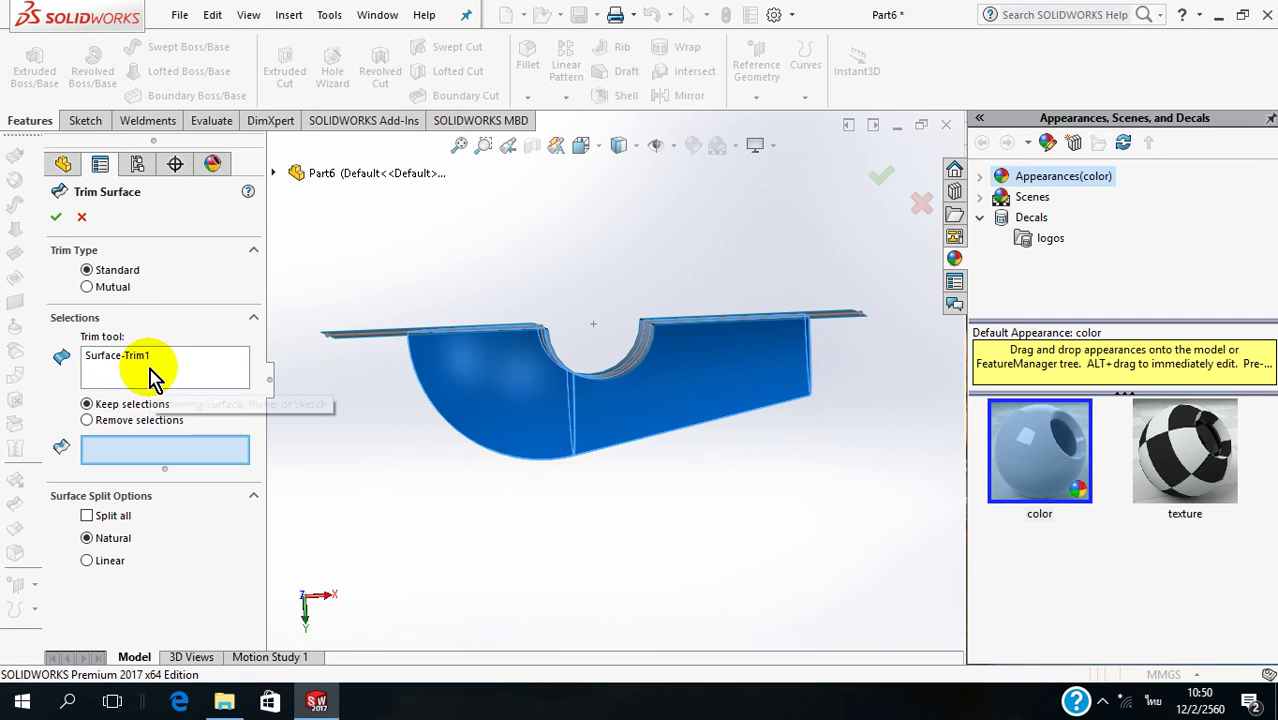
pyautogui.hotkey('ctrl', '5')
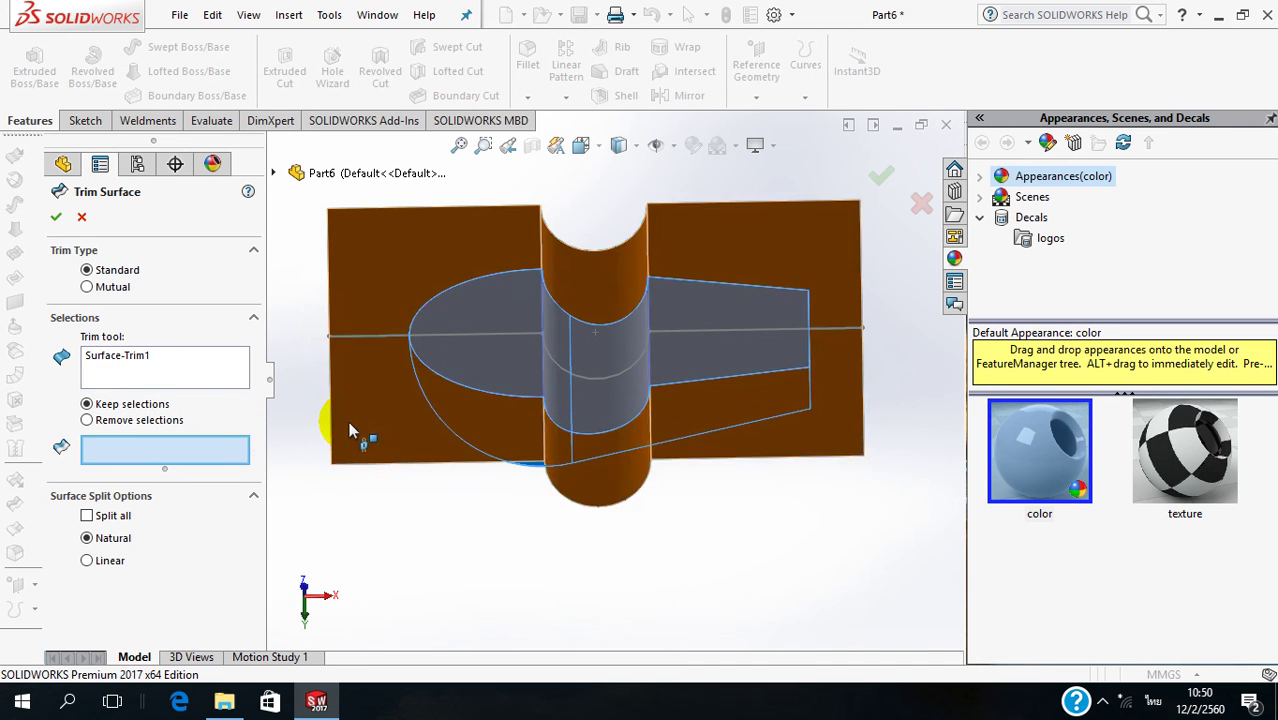
pyautogui.click(350, 428)
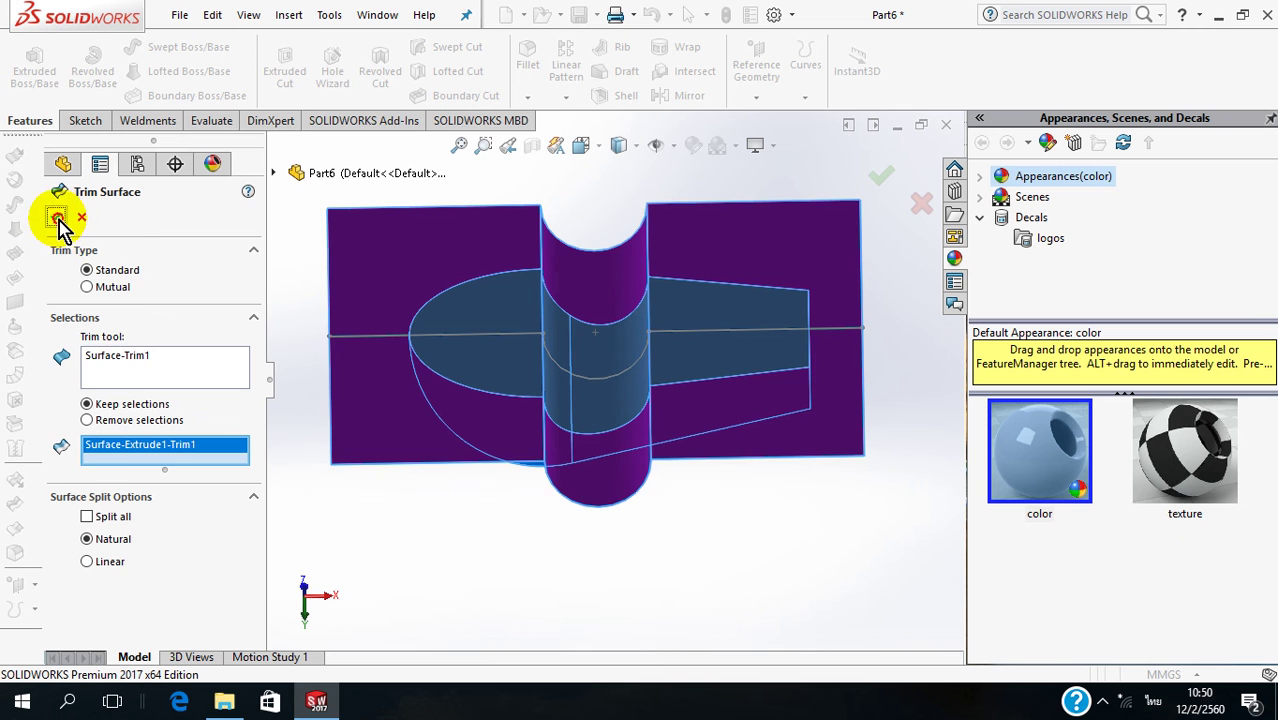
pyautogui.click(56, 218)
pyautogui.moveTo(505, 463)
pyautogui.mouseDown(button='middle')
pyautogui.moveTo(504, 549)
pyautogui.moveTo(448, 471)
pyautogui.moveTo(442, 277)
pyautogui.moveTo(421, 167)
pyautogui.moveTo(608, 522)
pyautogui.moveTo(536, 277)
pyautogui.moveTo(533, 322)
pyautogui.moveTo(610, 240)
pyautogui.moveTo(556, 328)
pyautogui.moveTo(582, 448)
pyautogui.moveTo(582, 428)
pyautogui.mouseUp(button='middle')
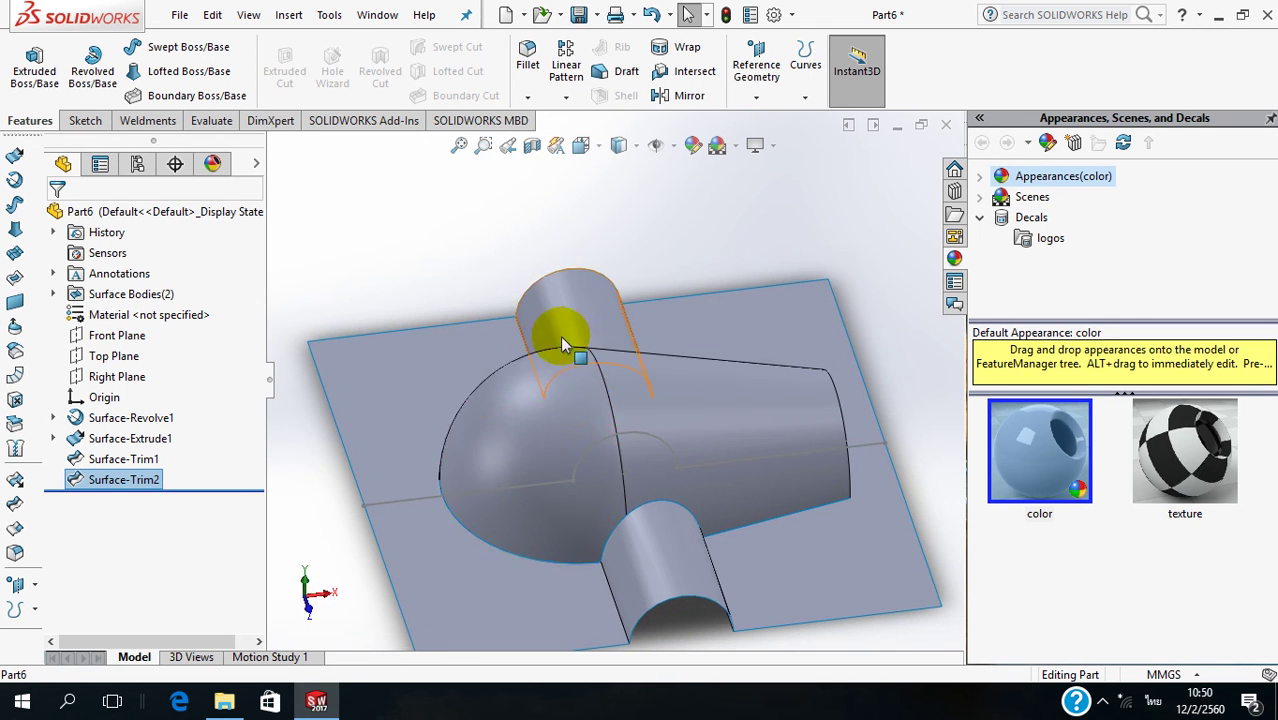
# Step: Knit Surface-Trim2 and Surface-Trim1 into one surface body, Surface-Knit1
pyautogui.scroll(2, 565, 322)
pyautogui.scroll(-2, 703, 503)
pyautogui.click(854, 257)
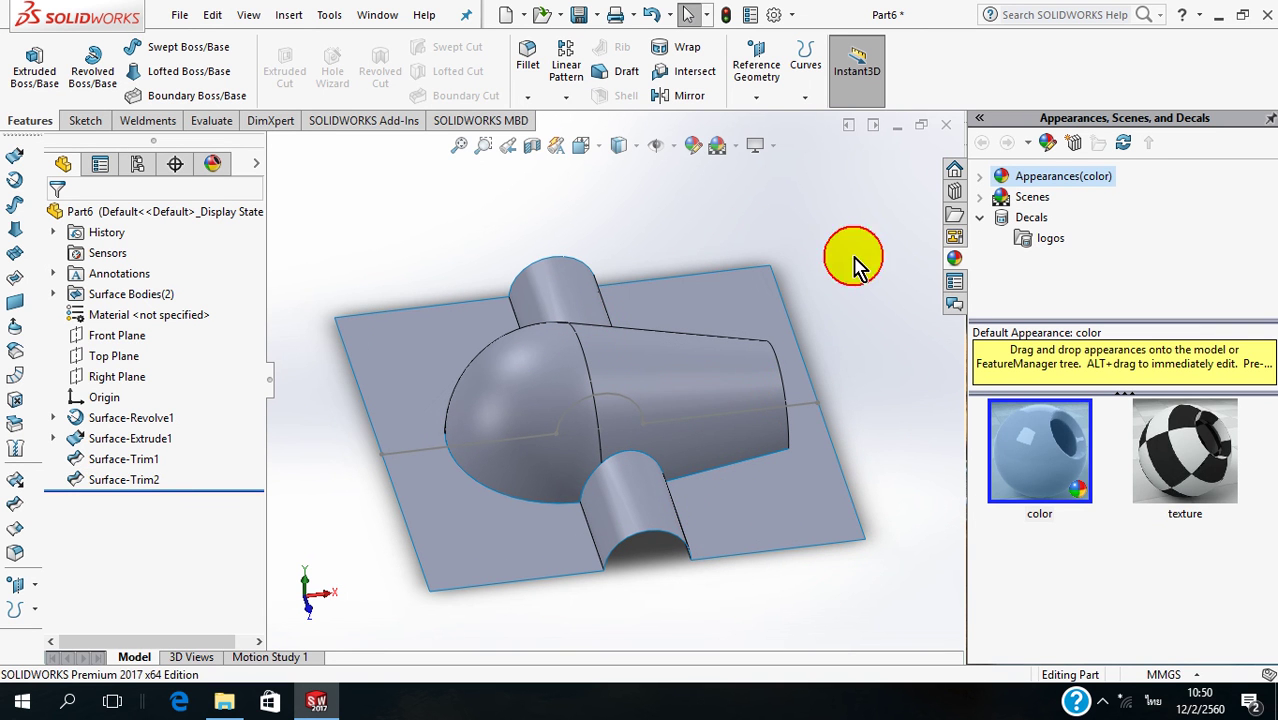
pyautogui.click(289, 15)
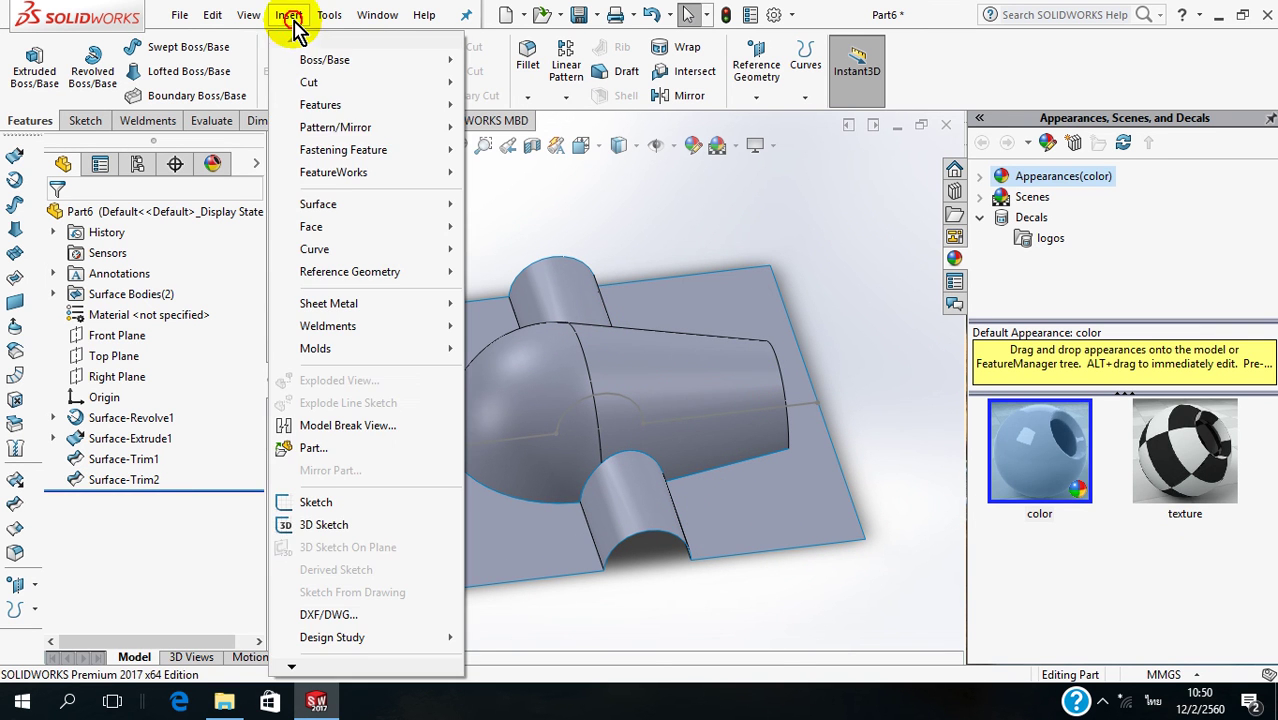
pyautogui.moveTo(318, 204)
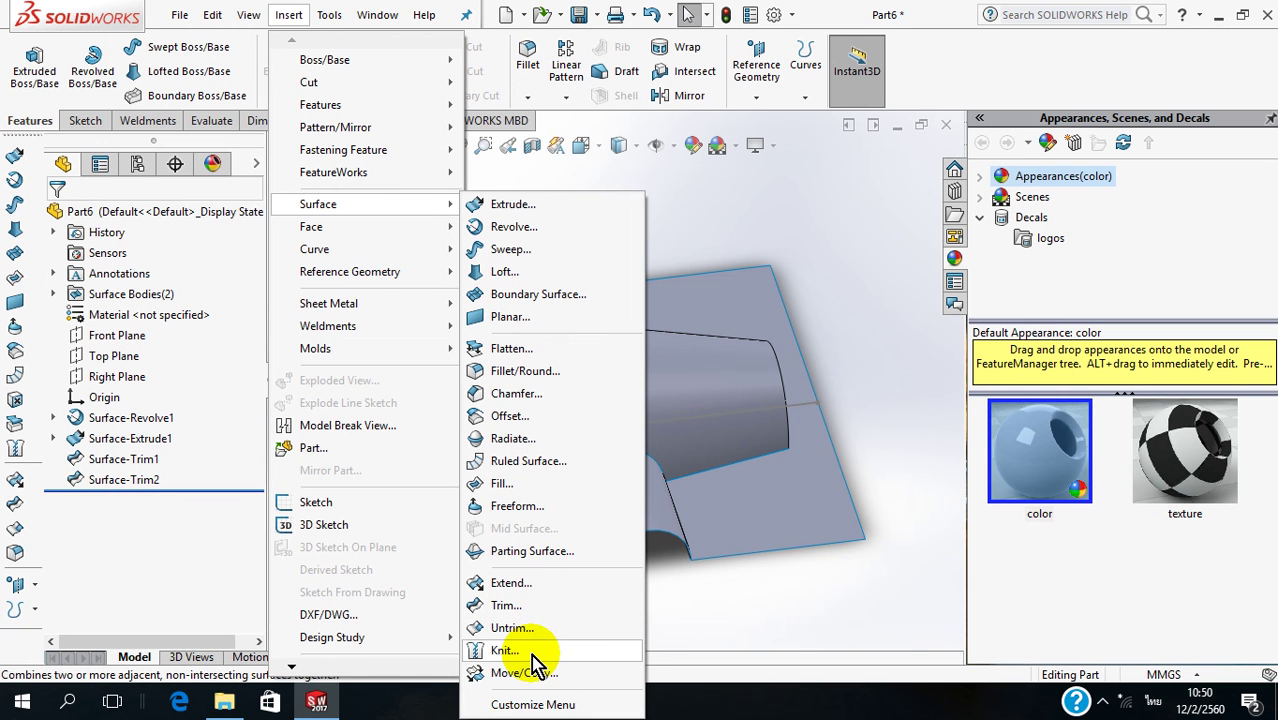
pyautogui.click(533, 650)
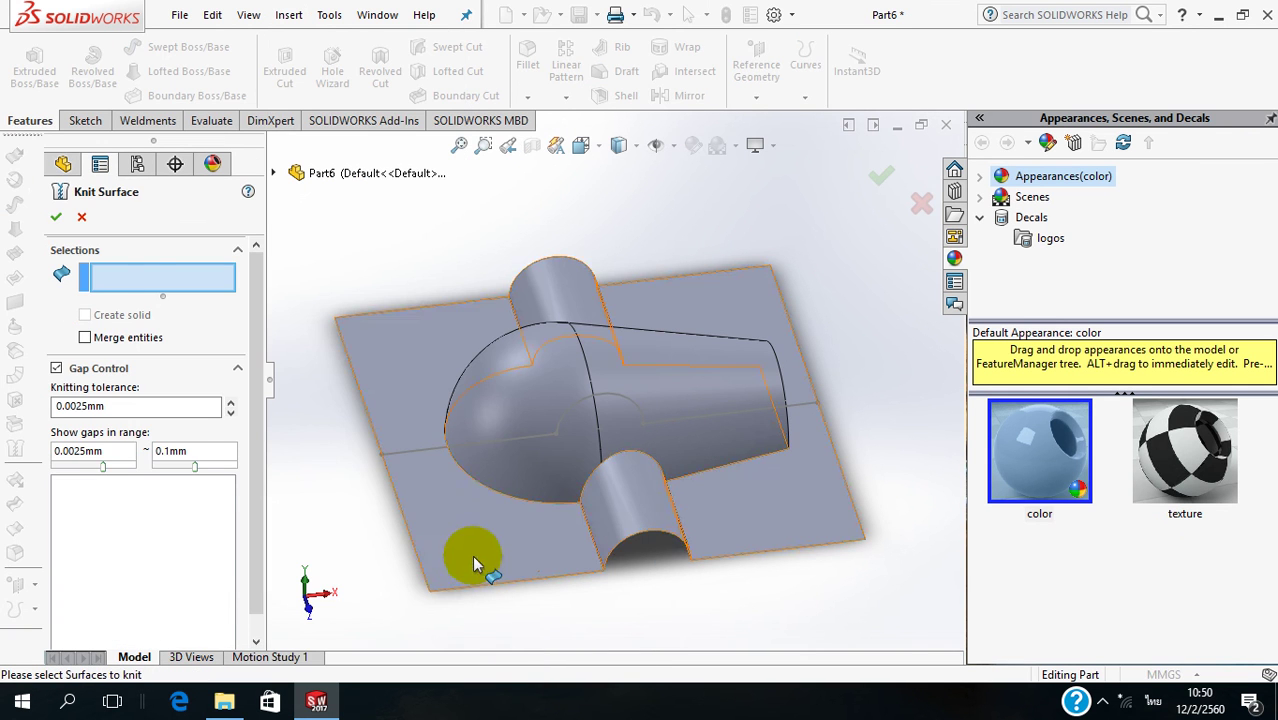
pyautogui.click(474, 560)
pyautogui.click(534, 456)
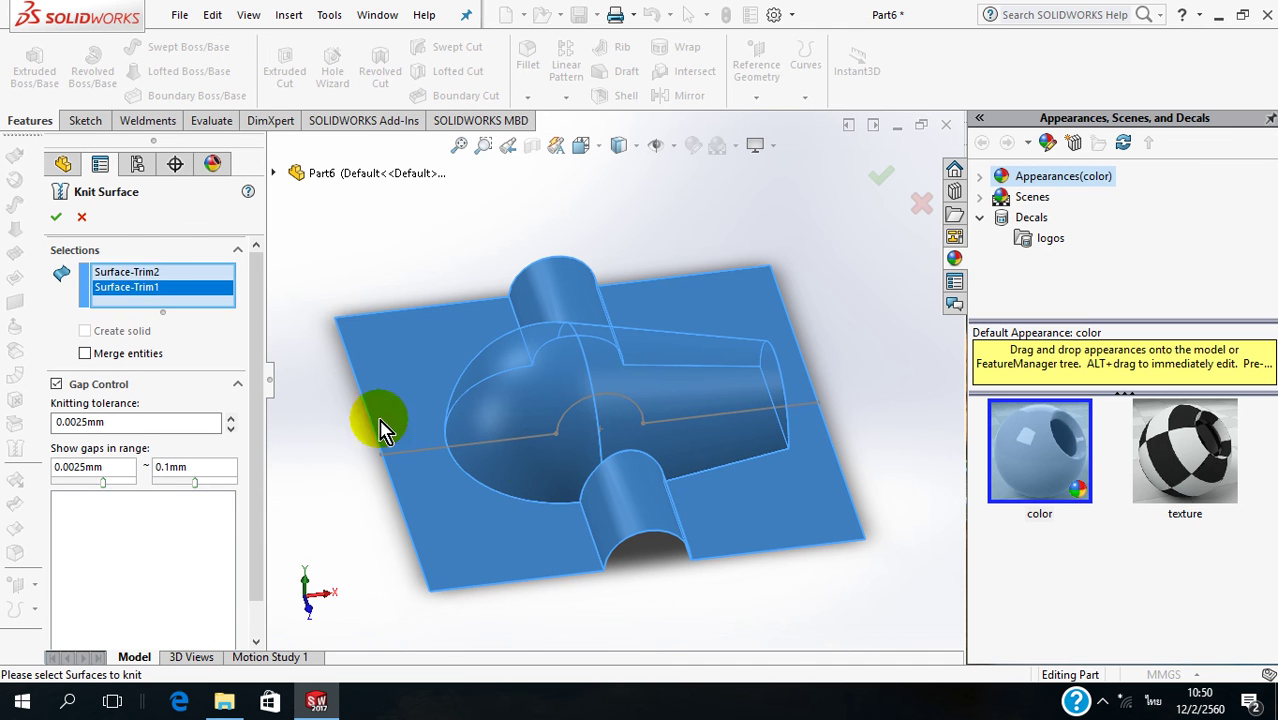
pyautogui.click(56, 216)
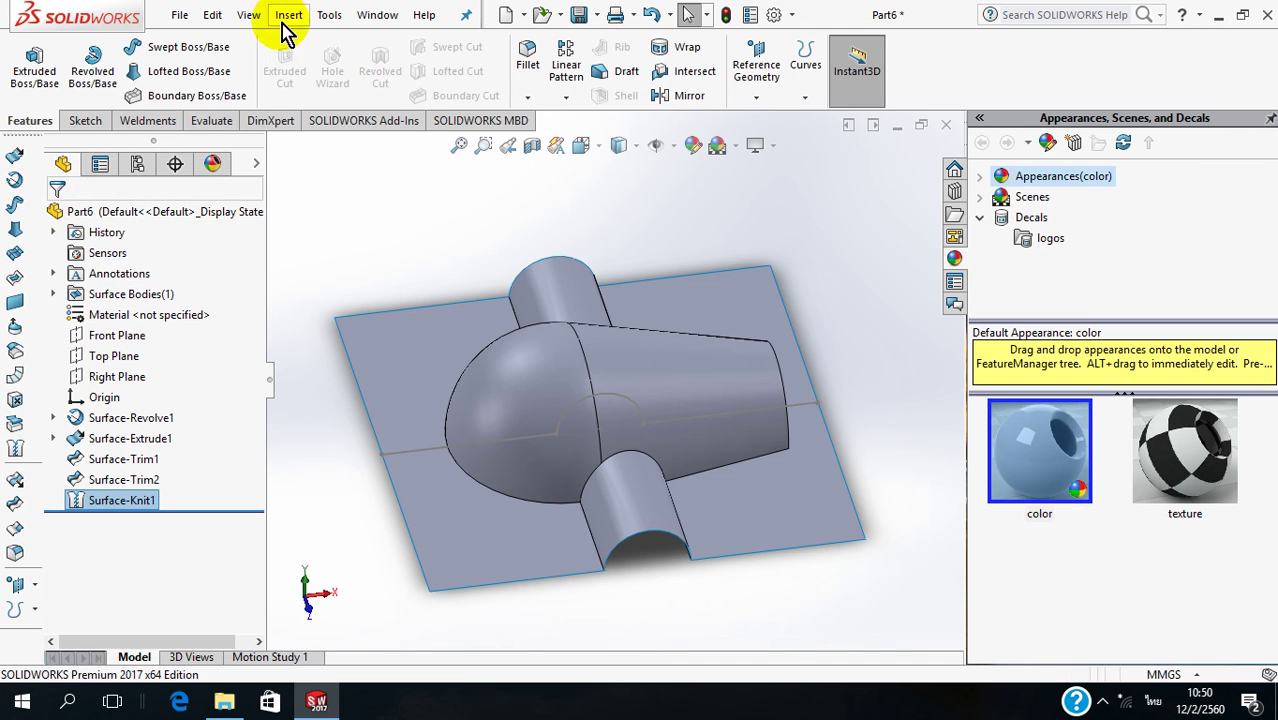
pyautogui.click(287, 18)
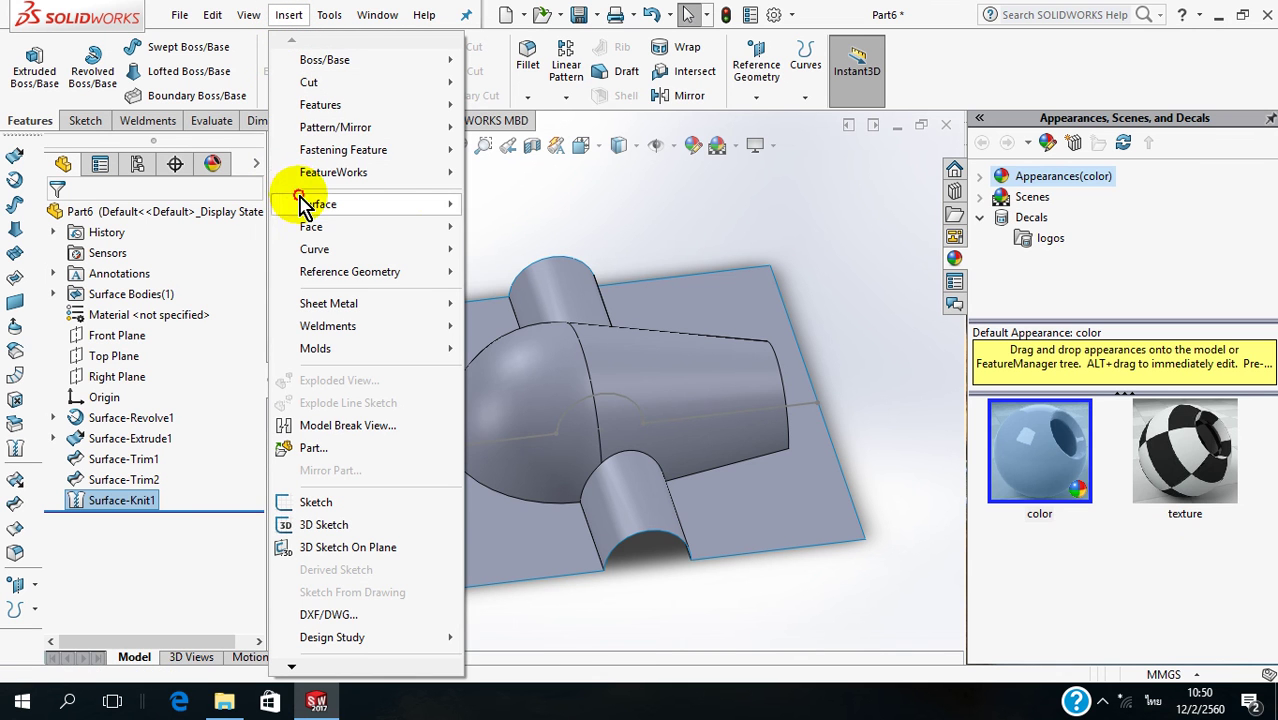
pyautogui.moveTo(318, 204)
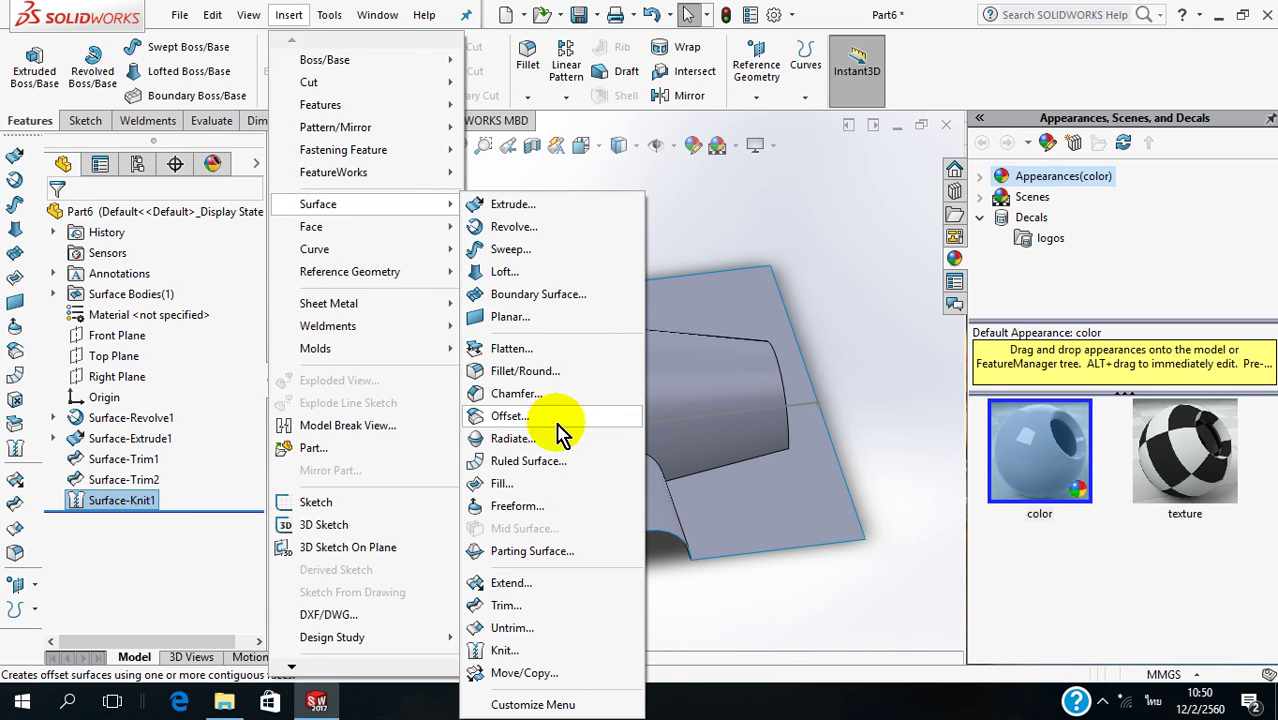
# Step: Start a fillet and change its radius from 10 mm to 5 mm
pyautogui.click(760, 213)
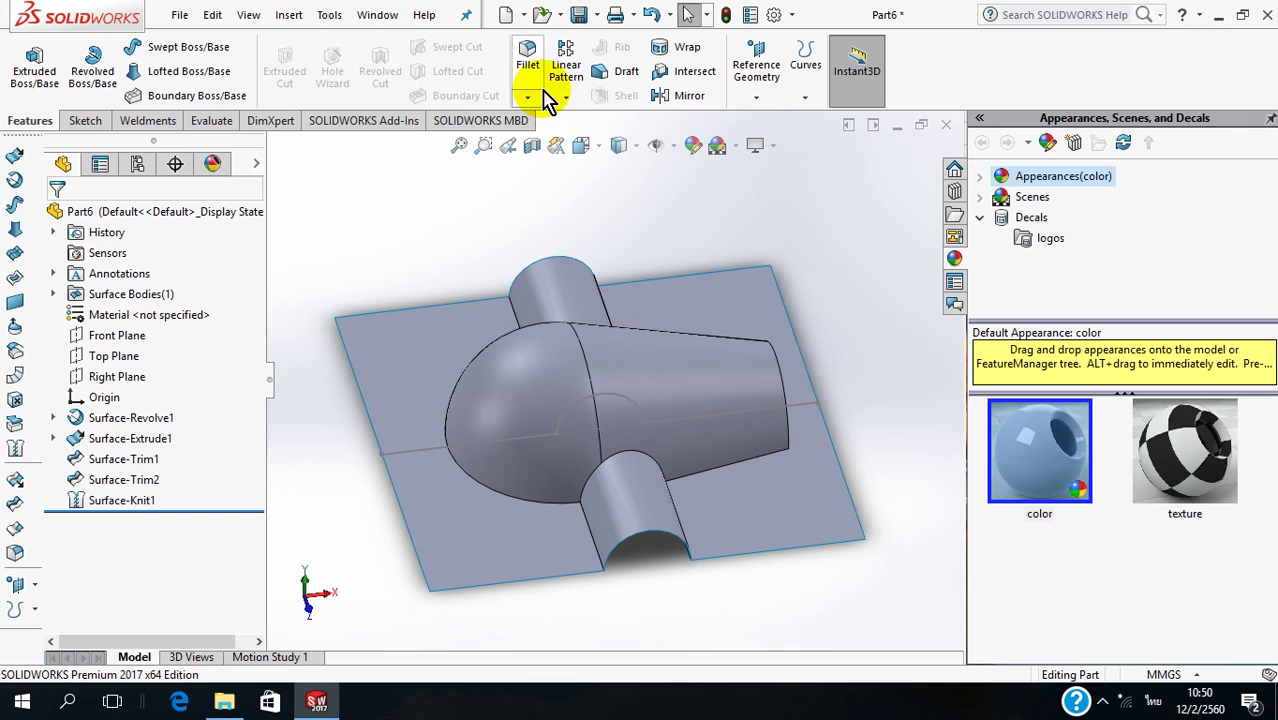
pyautogui.click(531, 64)
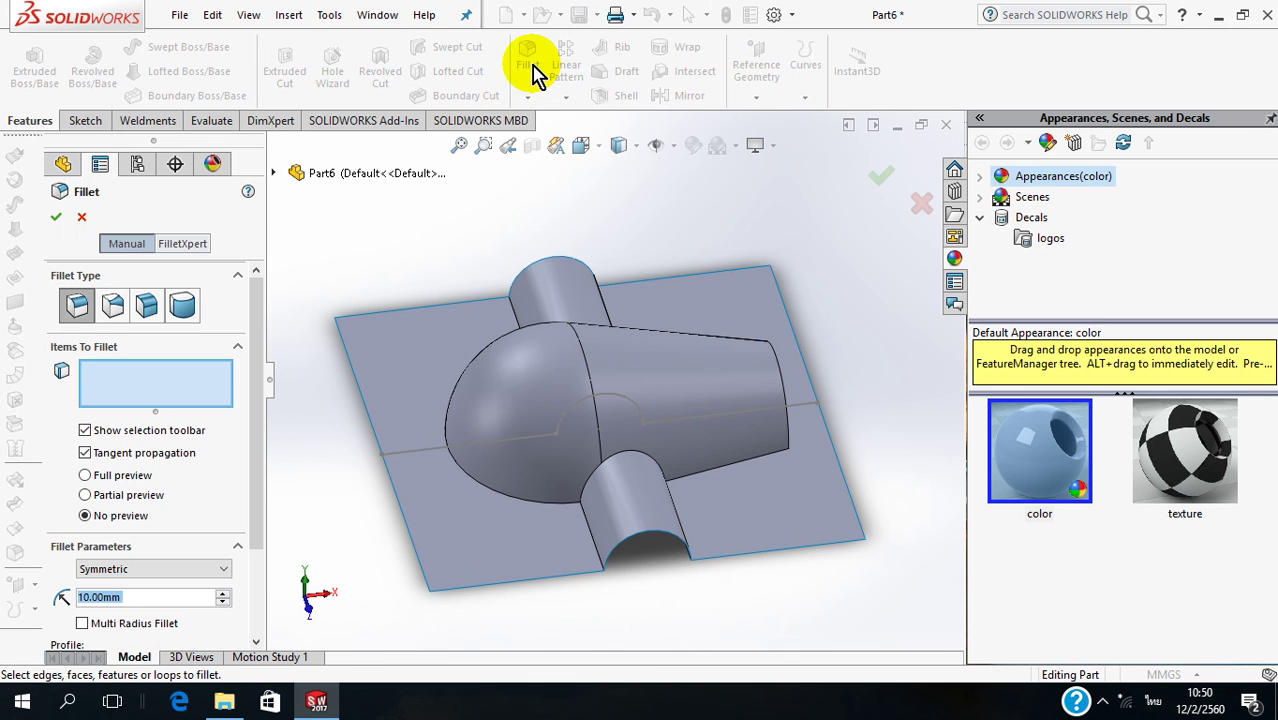
pyautogui.click(150, 603)
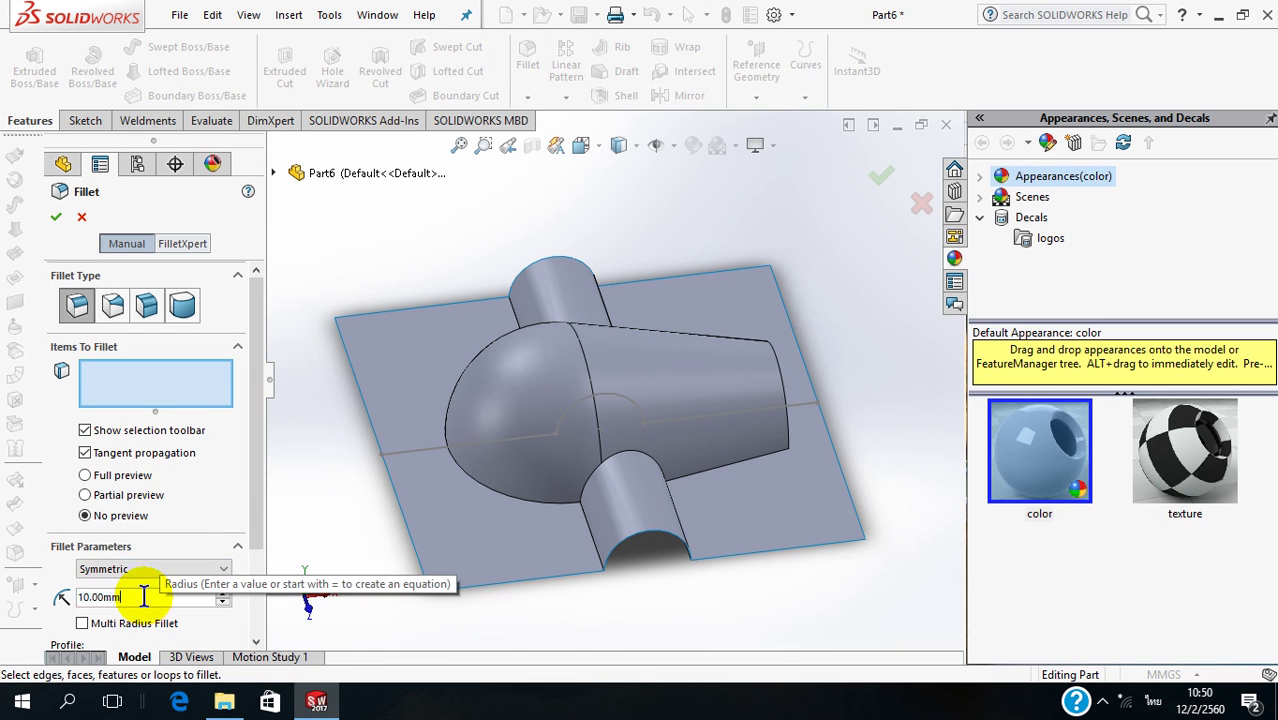
pyautogui.moveTo(65, 596); pyautogui.dragTo(110, 600)
pyautogui.write('5')
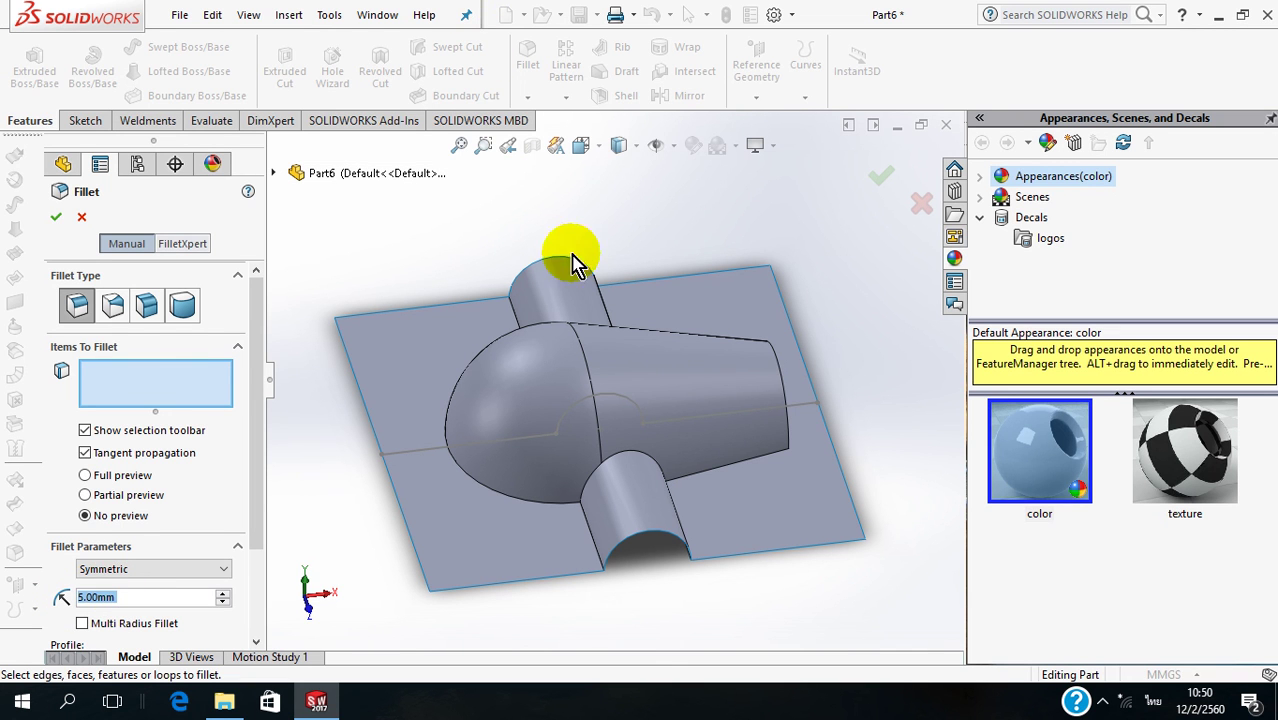
# Step: Fillet both channel faces and three dome-to-plate edges, creating Fillet1
pyautogui.click(558, 287)
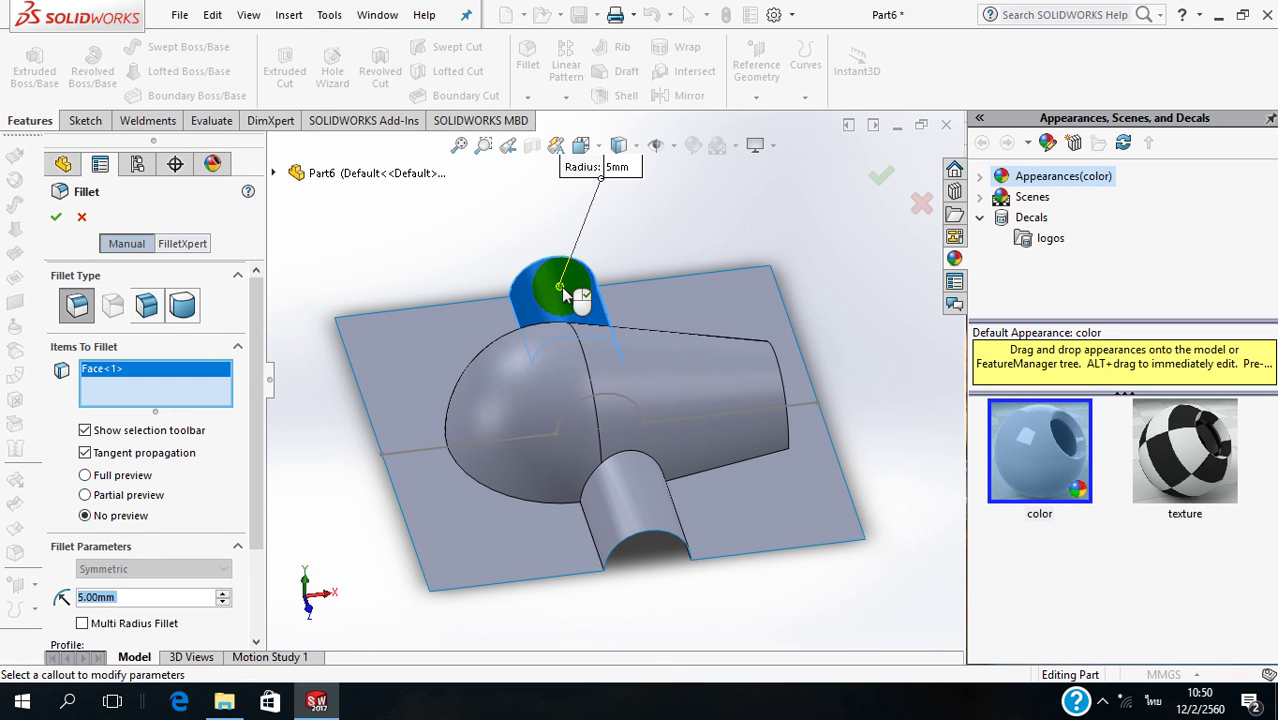
pyautogui.click(628, 512)
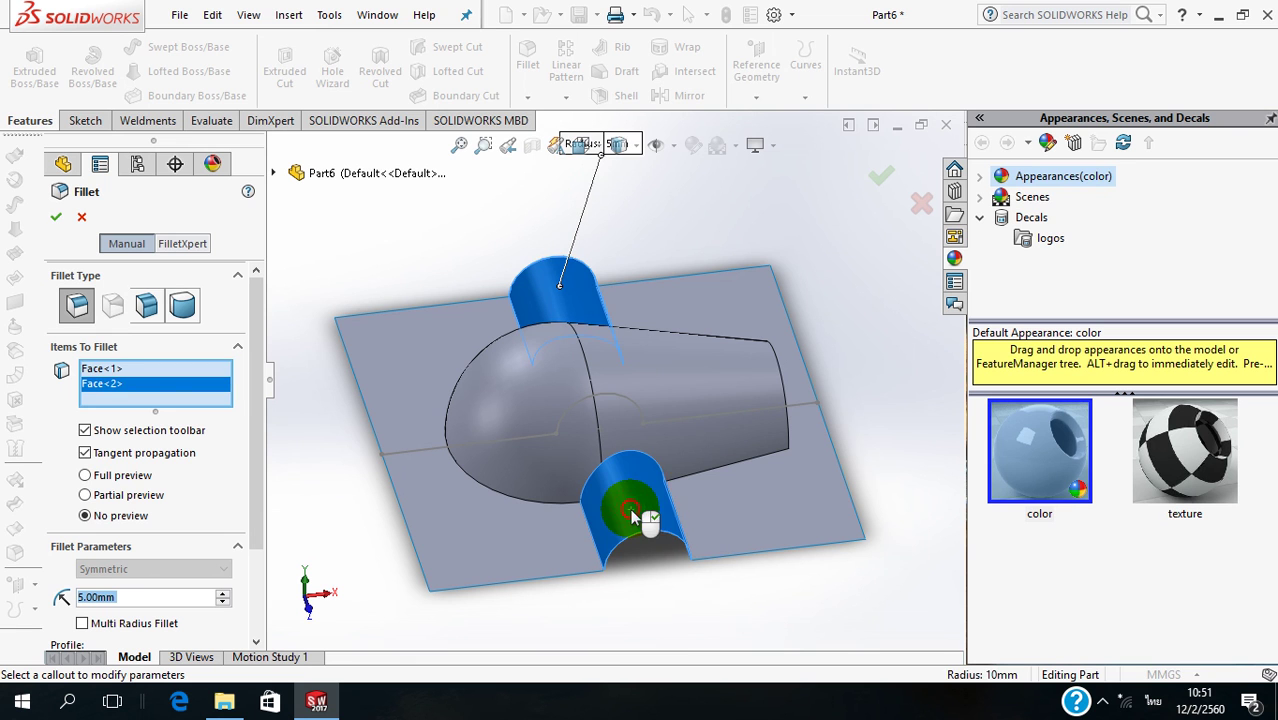
pyautogui.click(692, 483)
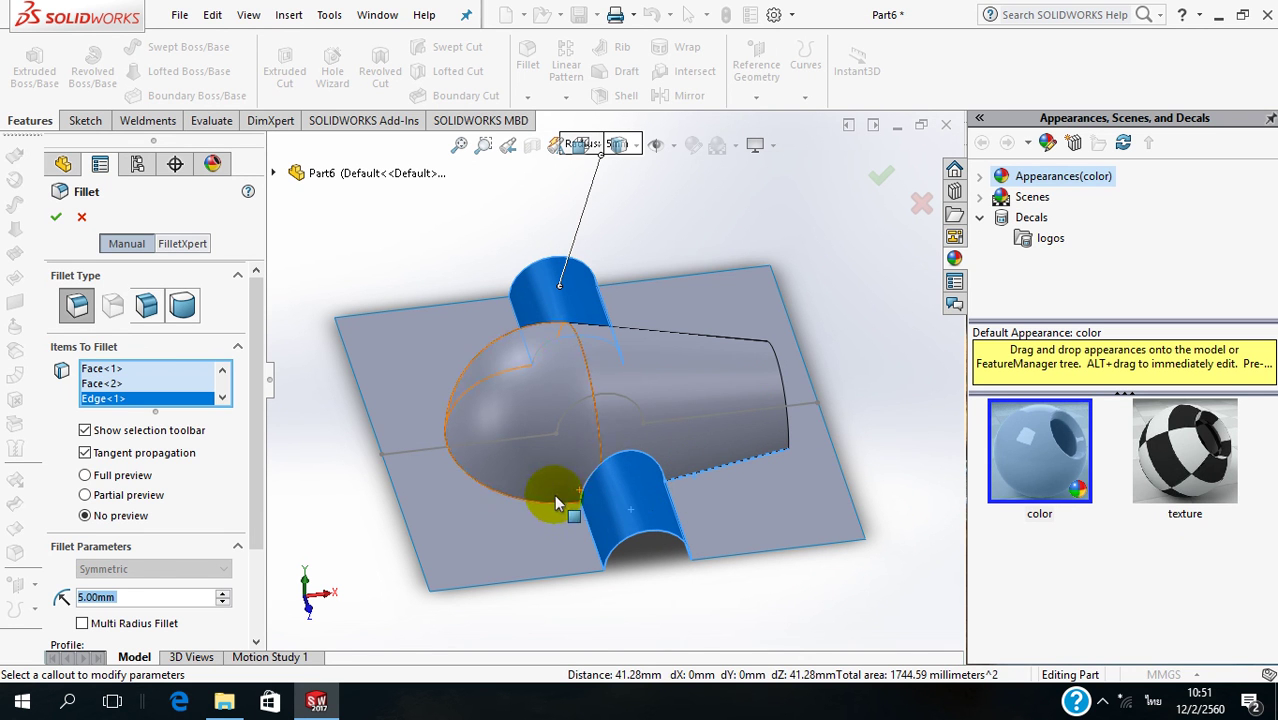
pyautogui.click(533, 508)
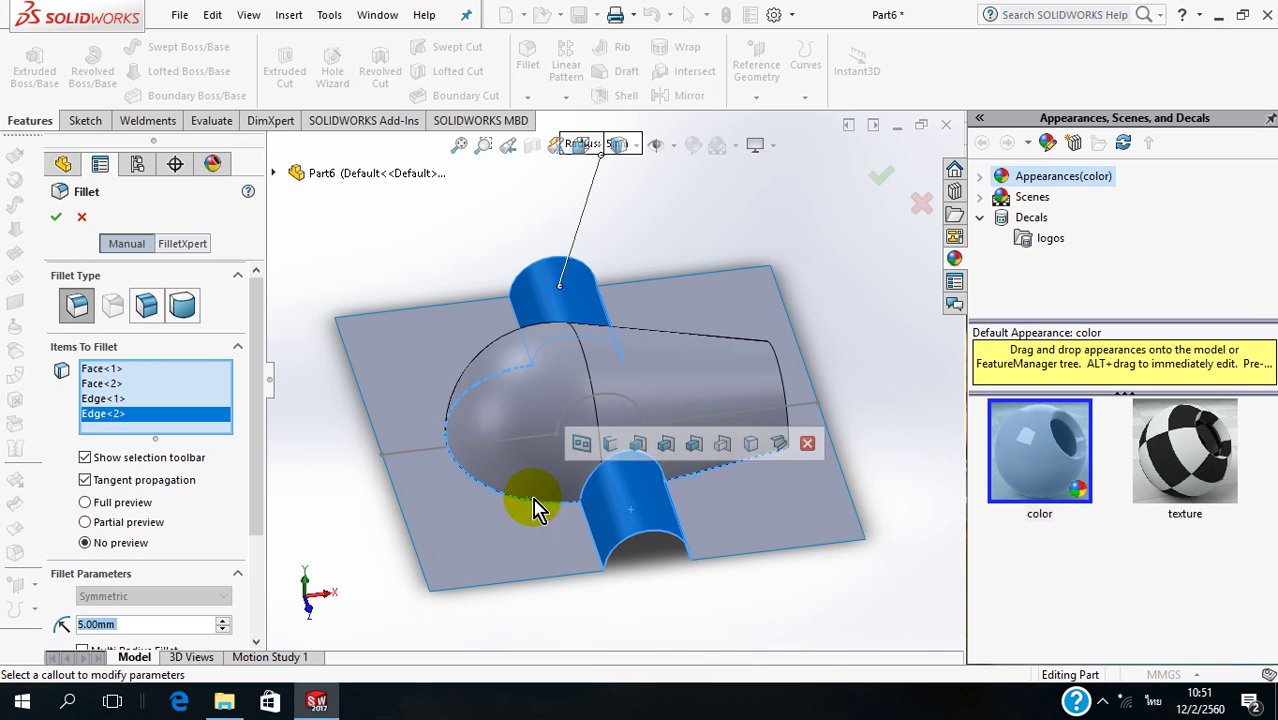
pyautogui.moveTo(753, 325); pyautogui.dragTo(726, 342, button='middle')
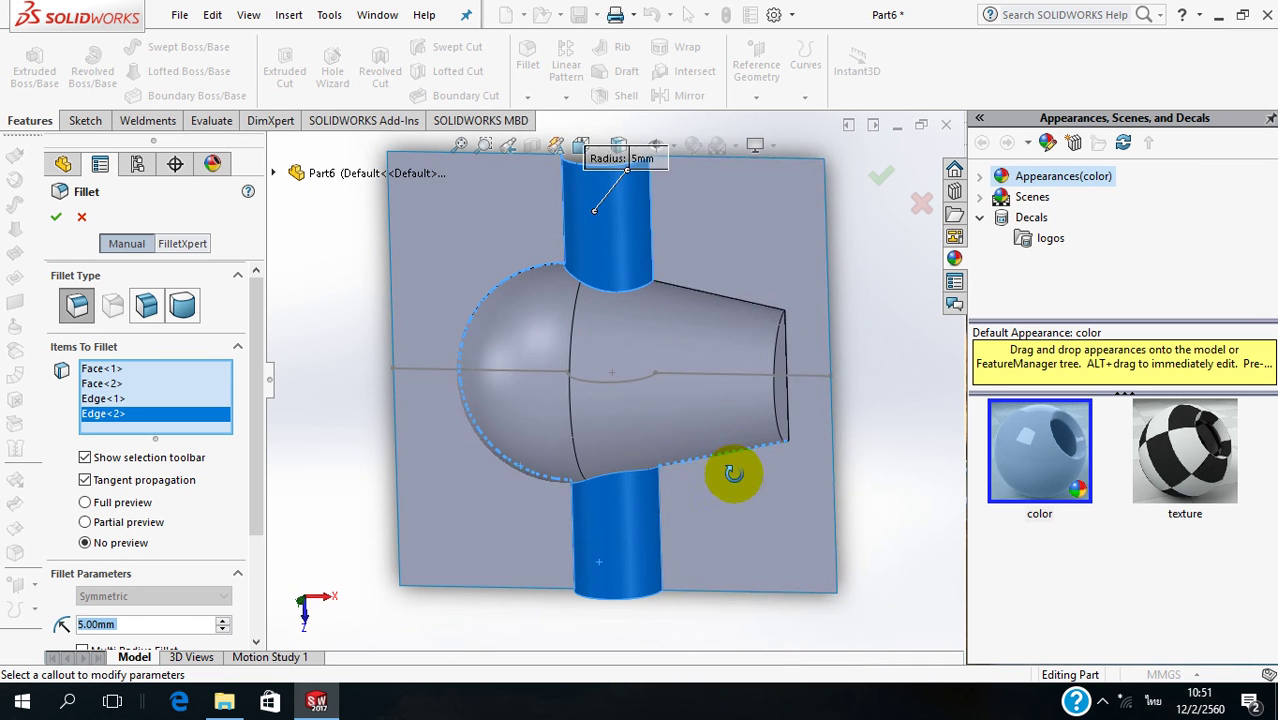
pyautogui.click(725, 299)
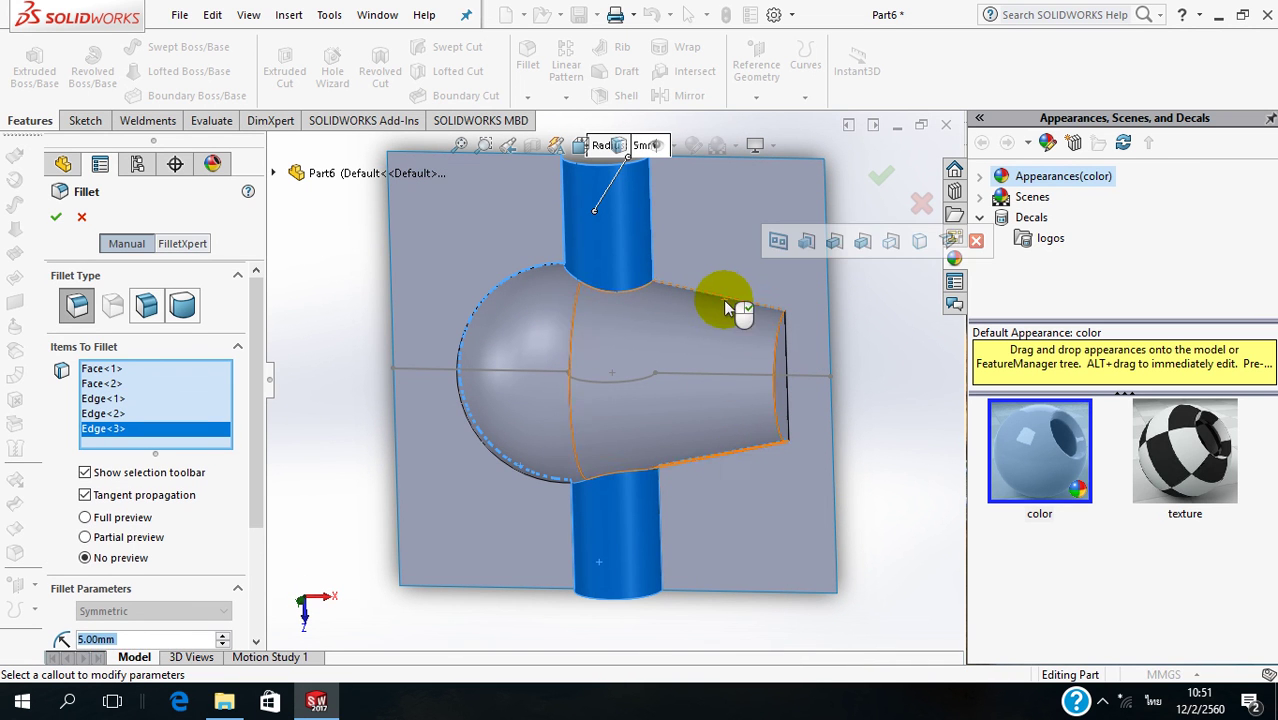
pyautogui.click(56, 217)
pyautogui.moveTo(458, 488); pyautogui.dragTo(456, 377, button='middle')
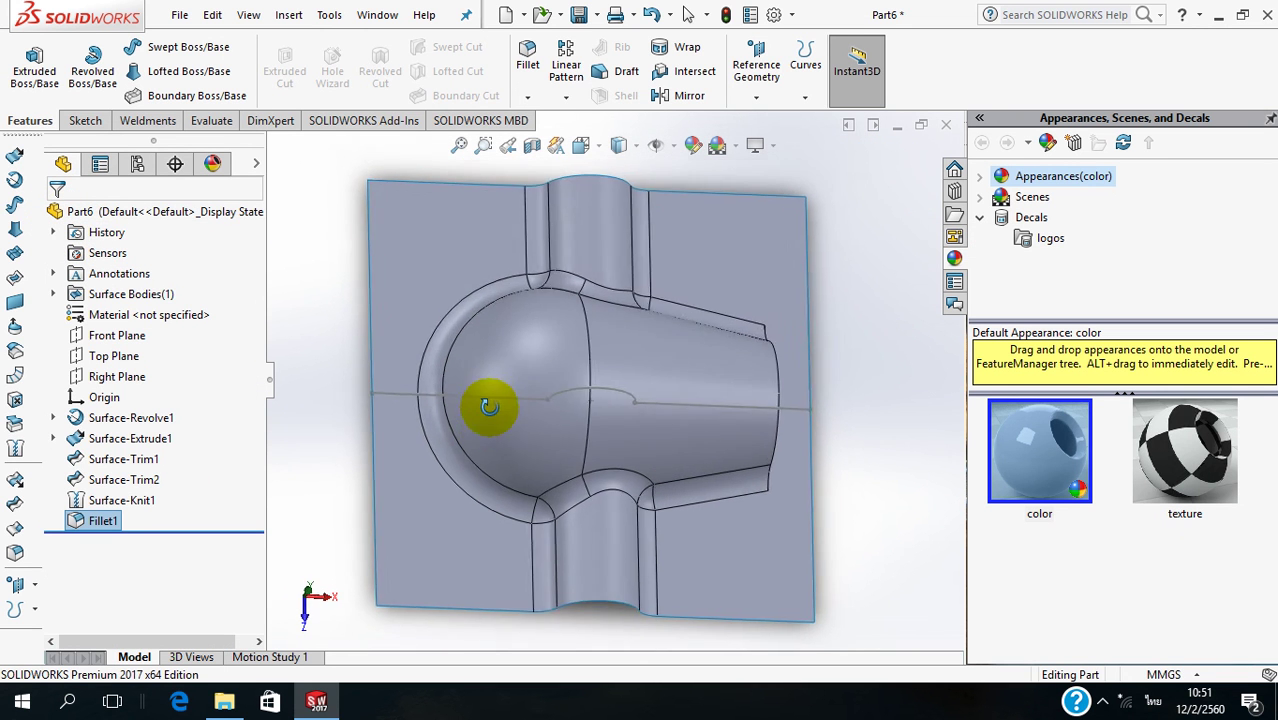